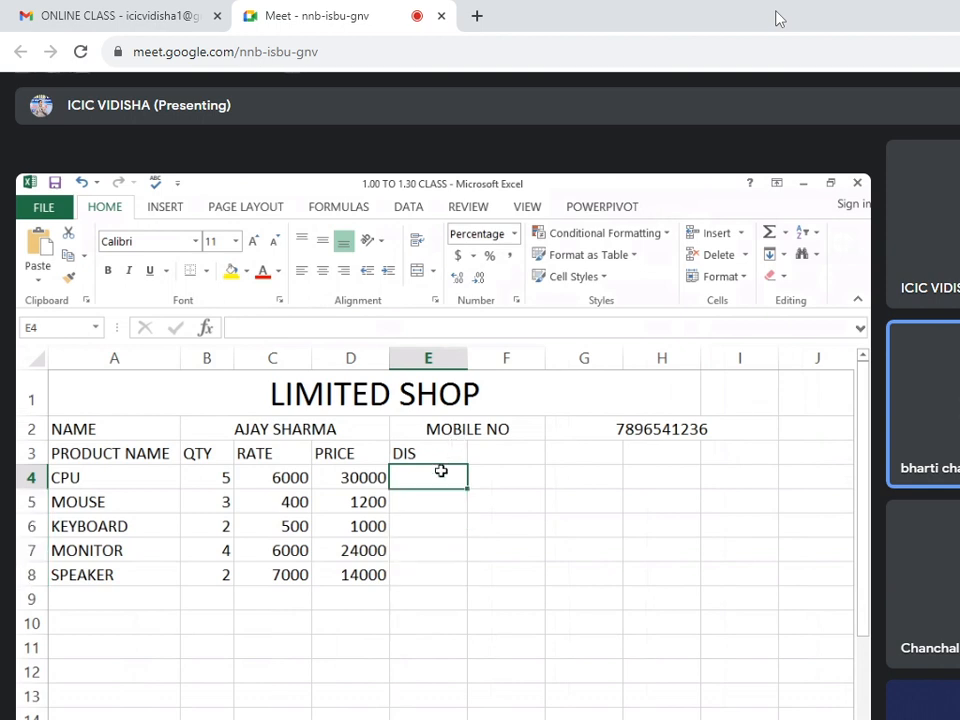
# Fill the DIS column with the discounts 5%, 4%, 3%, 6% and 2% in E4 through E8.
pyautogui.write('5%')
pyautogui.press('Return')
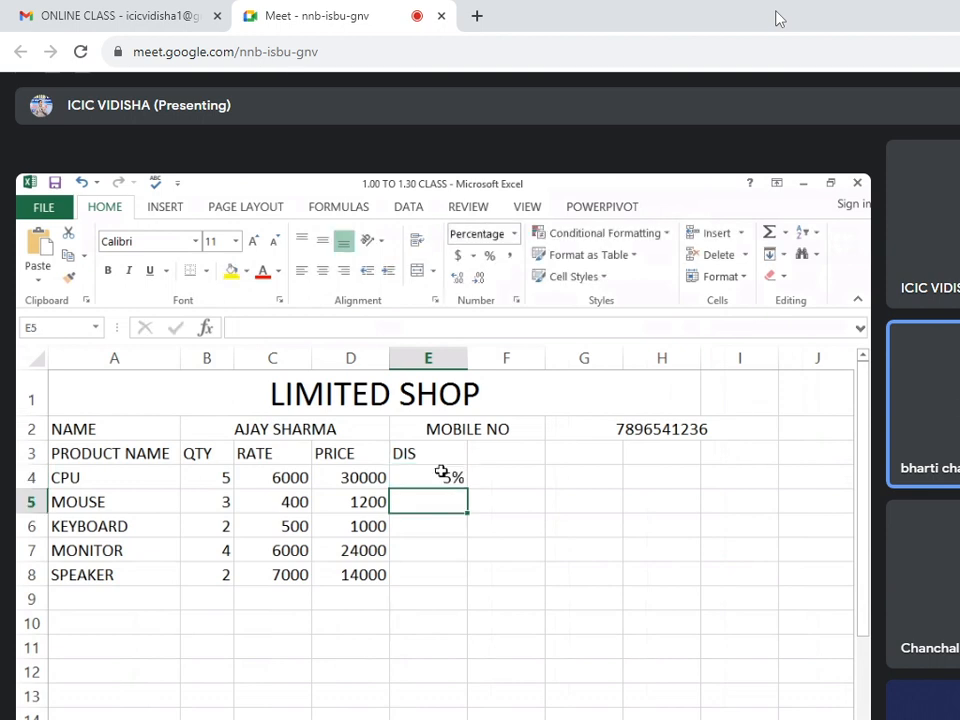
pyautogui.write('6')
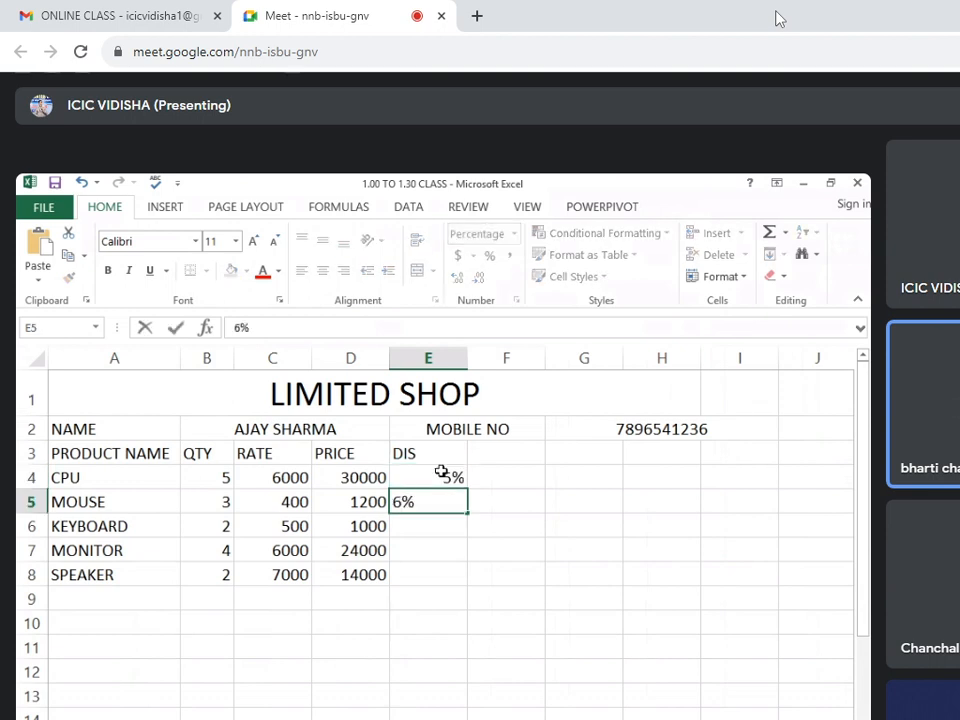
pyautogui.press('BackSpace')
pyautogui.write('4')
pyautogui.press('Return')
pyautogui.write('3')
pyautogui.press('Return')
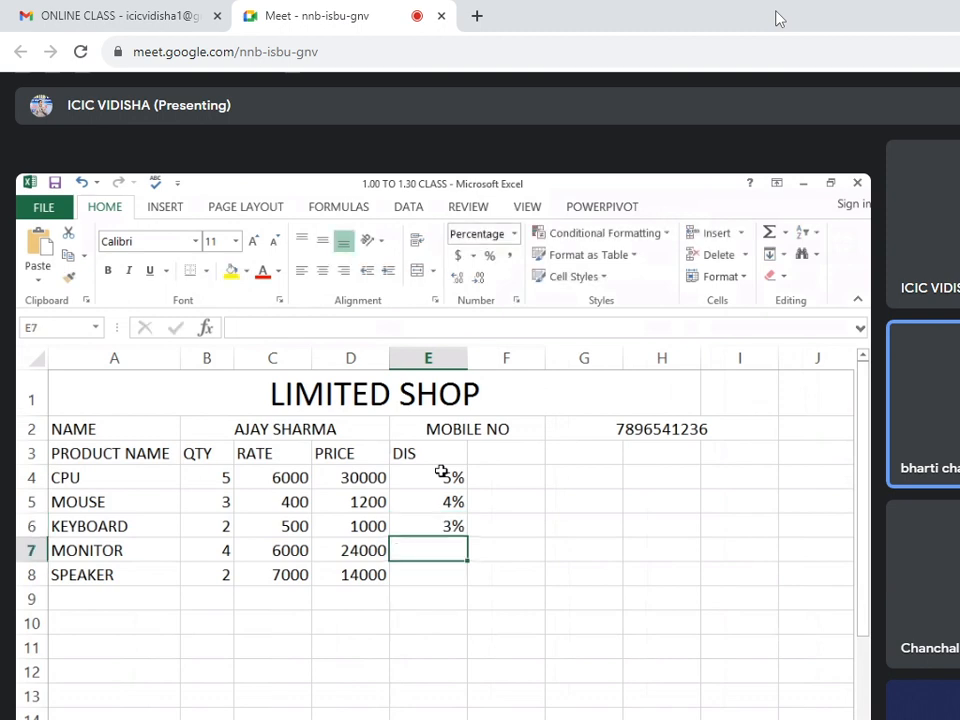
pyautogui.write('6')
pyautogui.press('Return')
pyautogui.write('2')
pyautogui.press('Return')
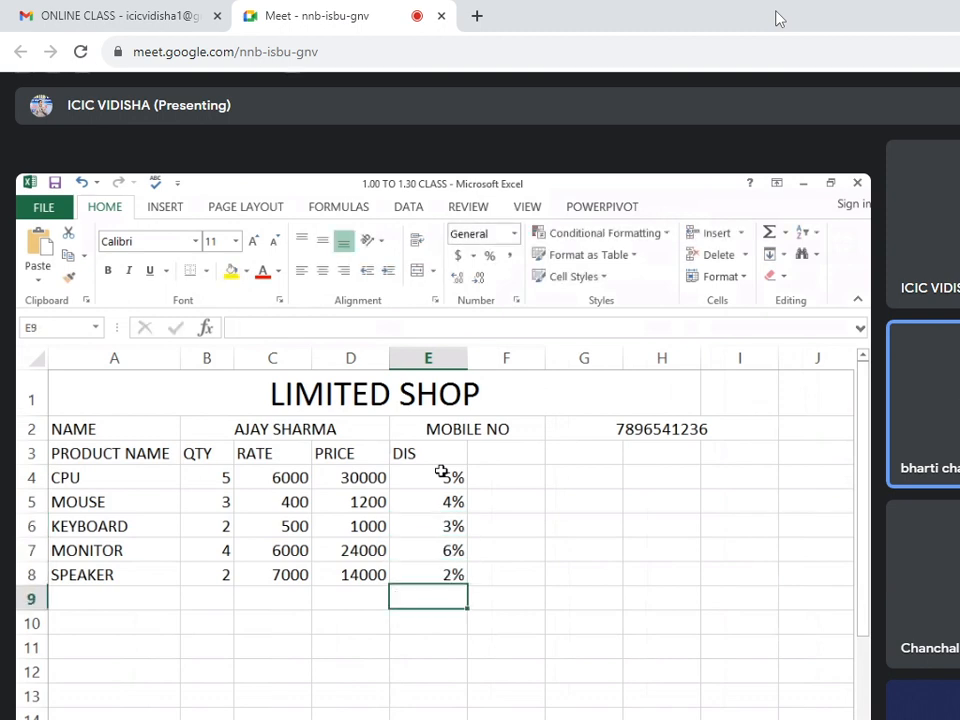
# Add the column header DIS AMT in cell F3, beside the discount column.
pyautogui.click(476, 454)
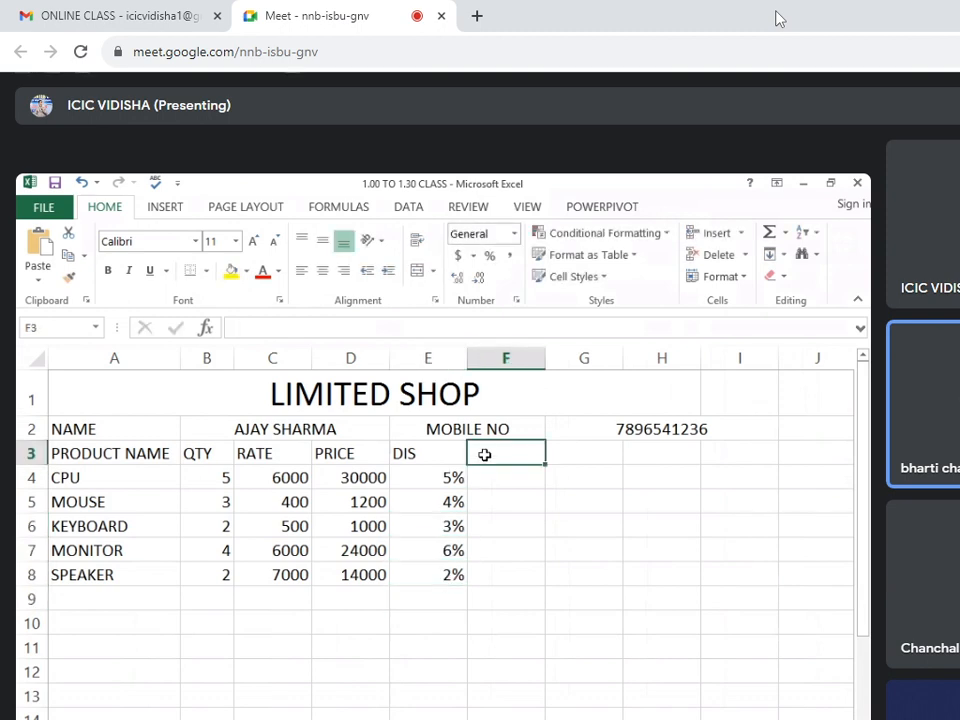
pyautogui.click(355, 484)
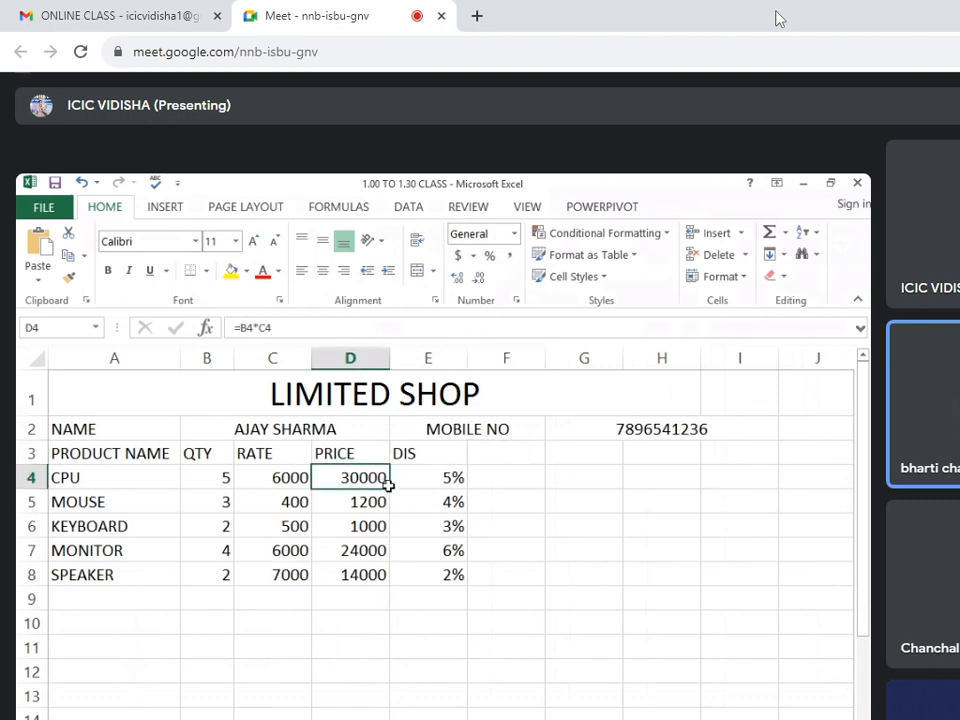
pyautogui.click(431, 486)
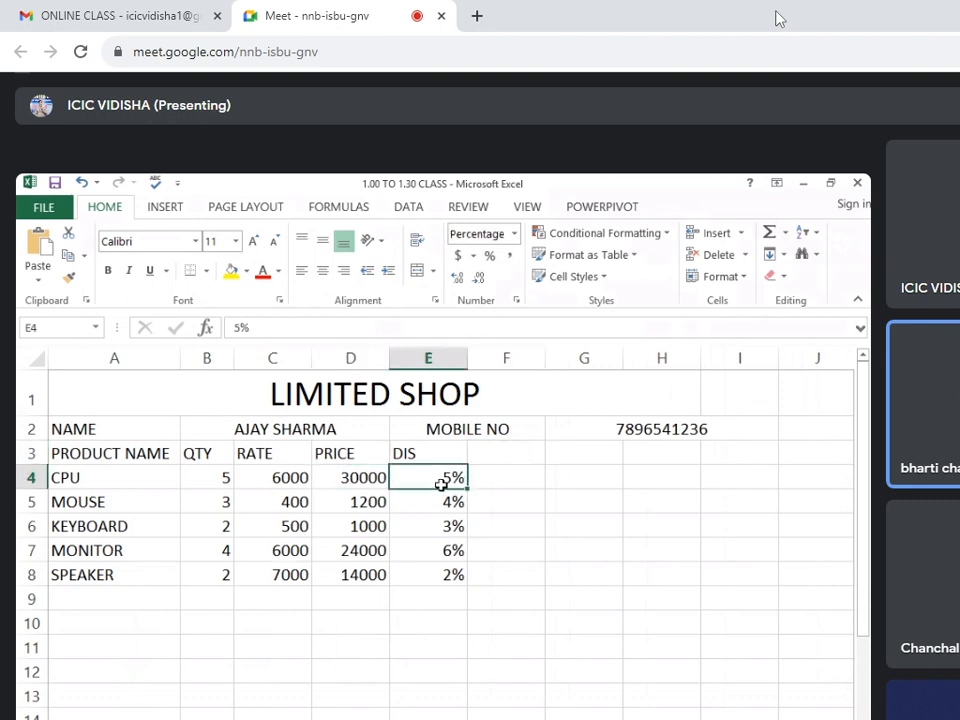
pyautogui.click(381, 479)
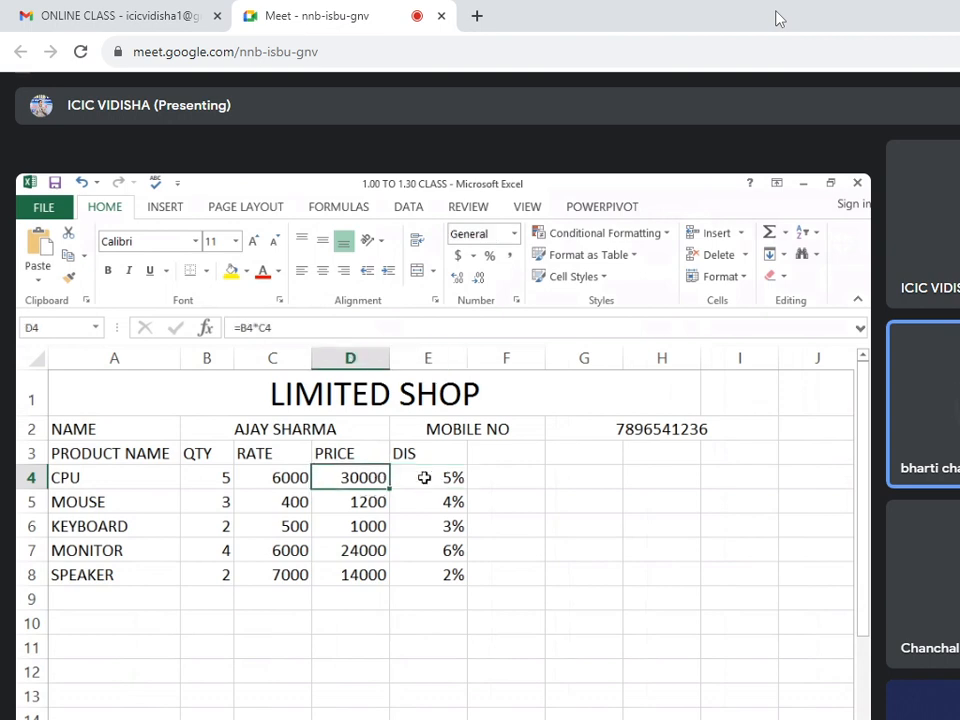
pyautogui.click(424, 478)
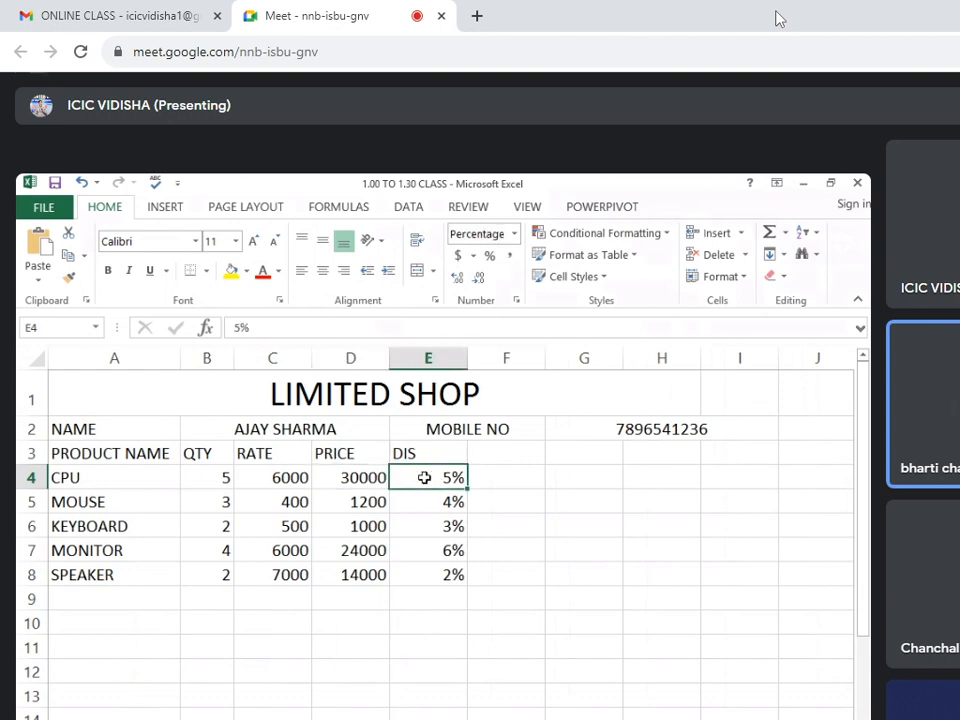
pyautogui.click(509, 445)
pyautogui.write('DIS AMT')
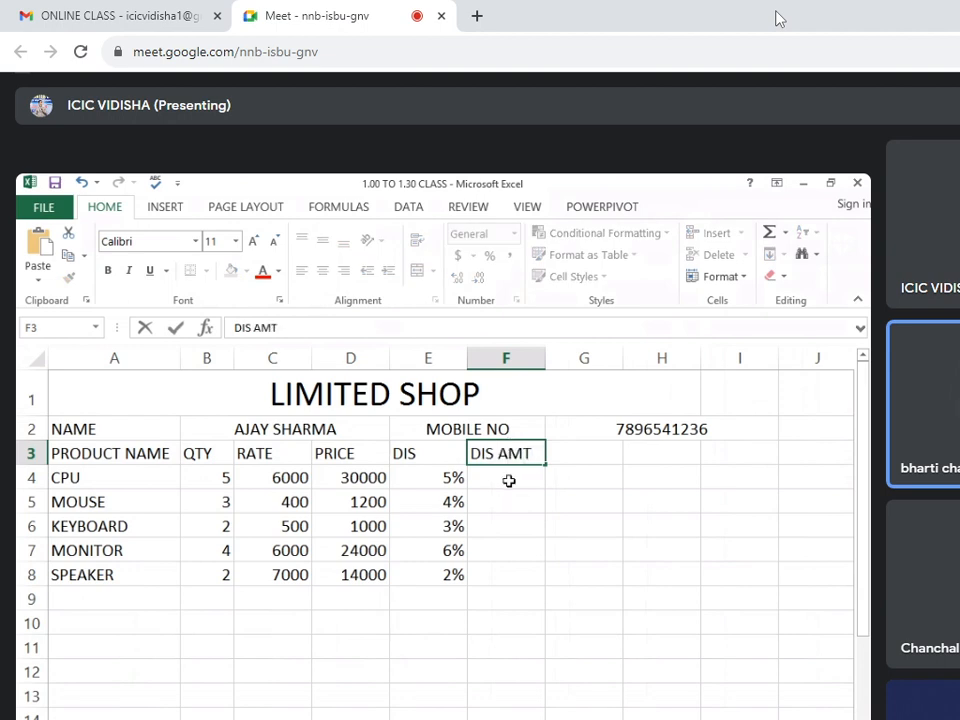
# Calculate the discount amount in F4 with =D4*E4 and fill the formula down to F8.
pyautogui.click(509, 480)
pyautogui.write('=')
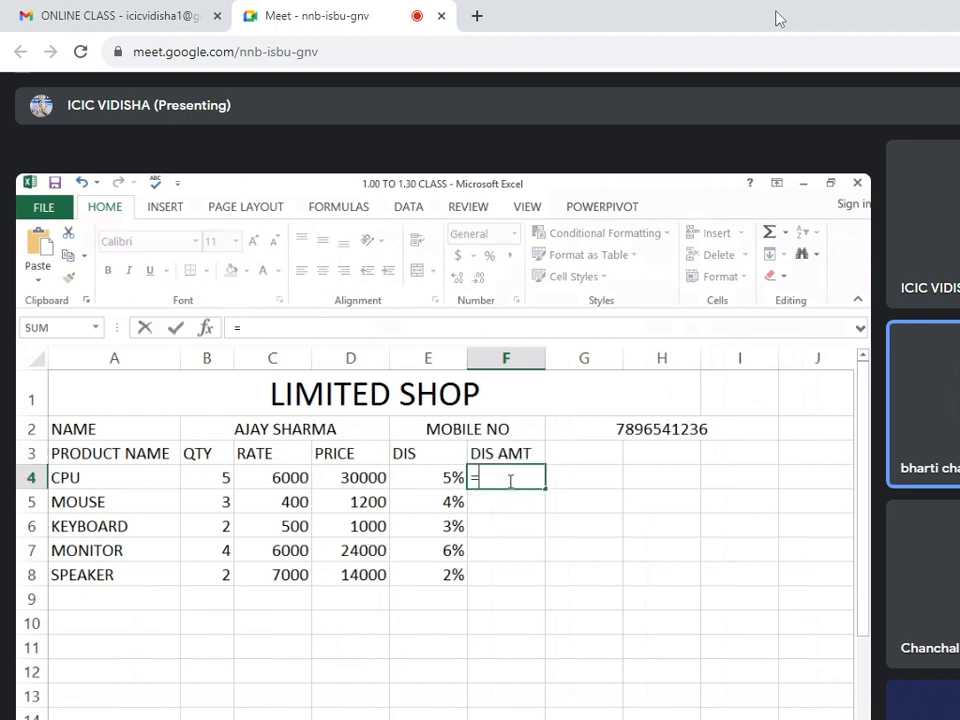
pyautogui.click(377, 473)
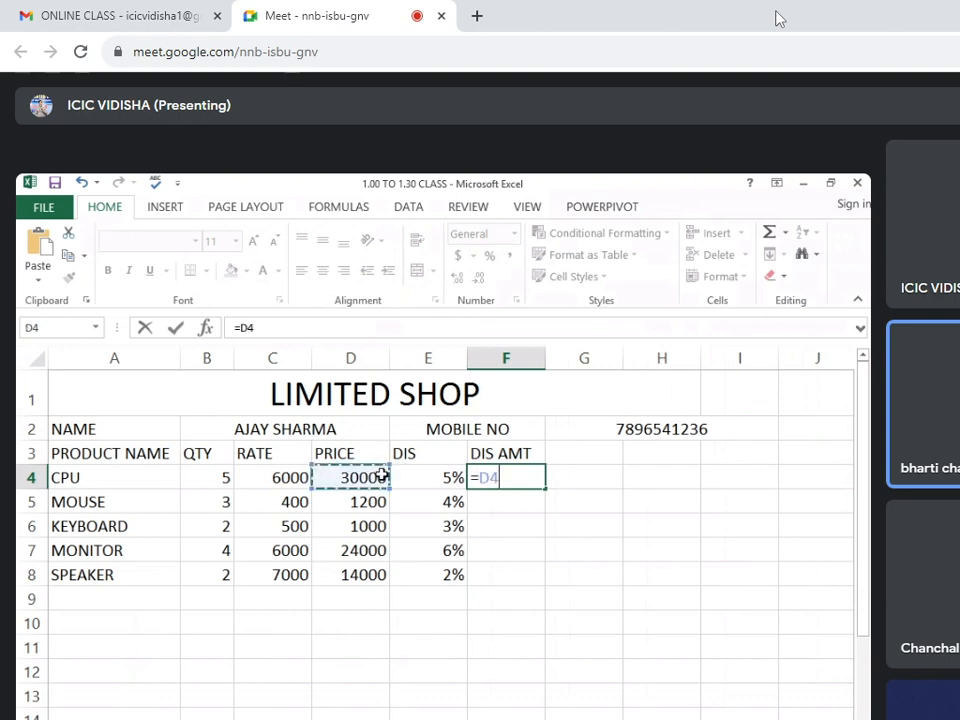
pyautogui.write('*')
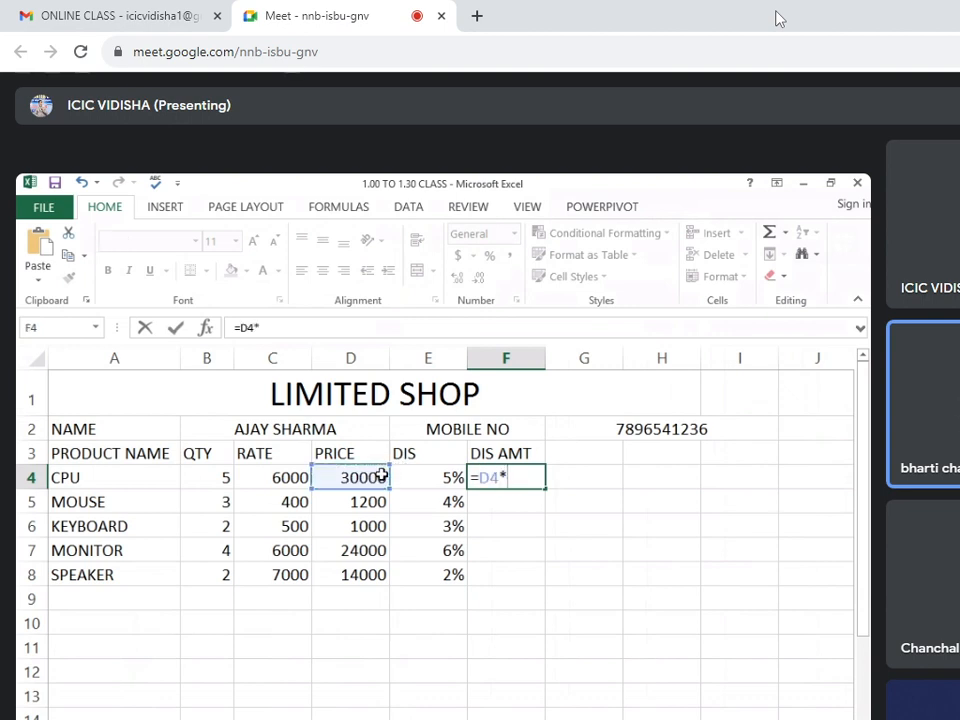
pyautogui.click(426, 473)
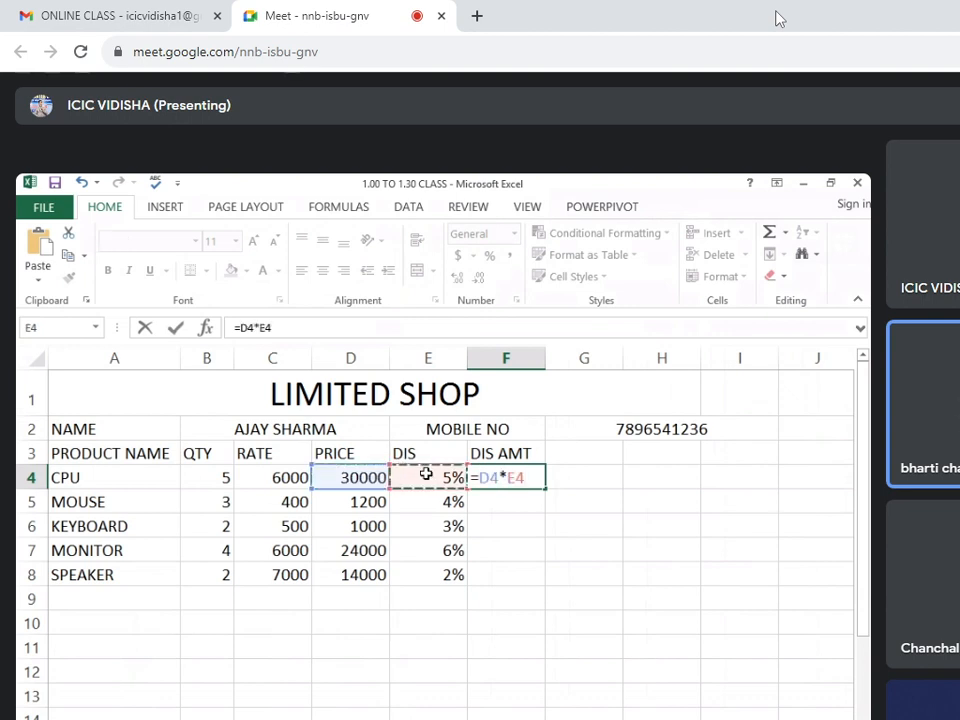
pyautogui.press('Return')
pyautogui.click(495, 477)
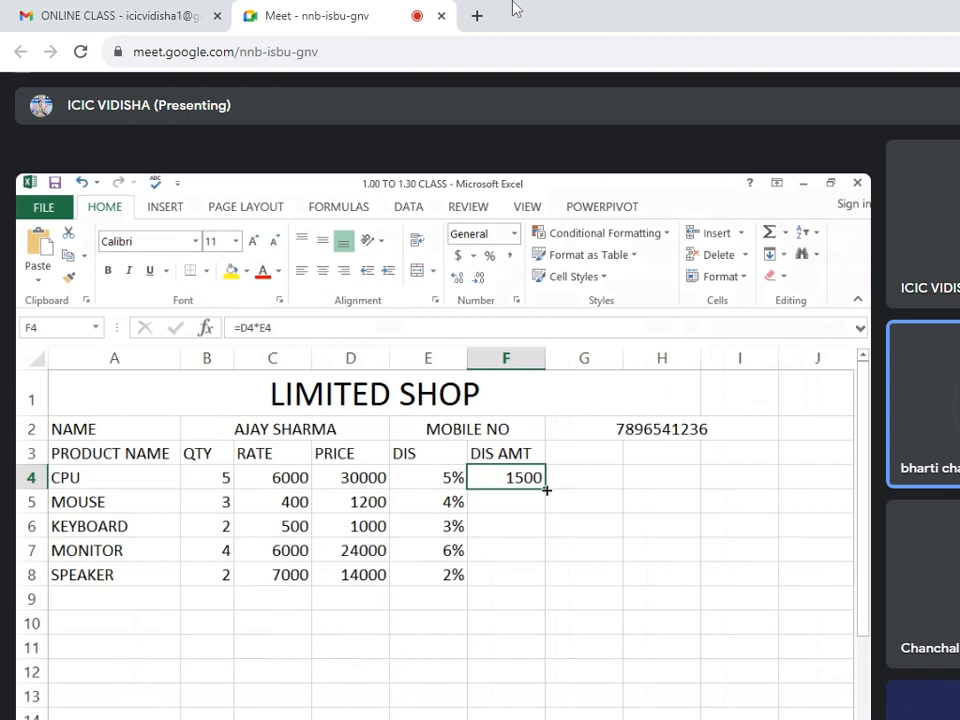
pyautogui.moveTo(547, 490); pyautogui.dragTo(546, 578)
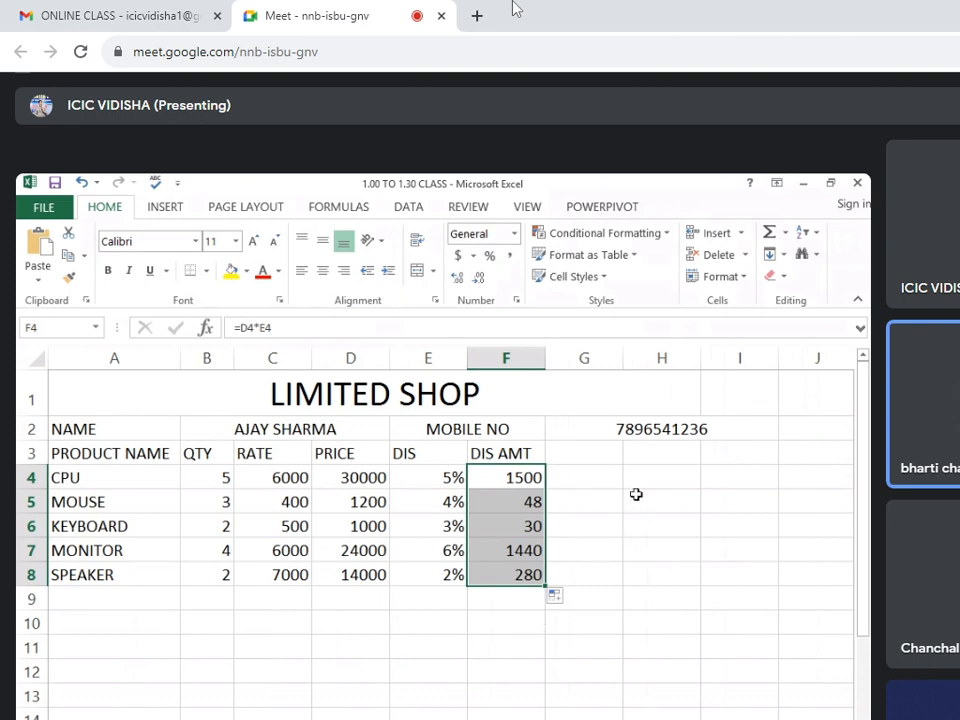
# Add the column header TOTAL P in cell G3, beside the discount amount column.
pyautogui.click(589, 453)
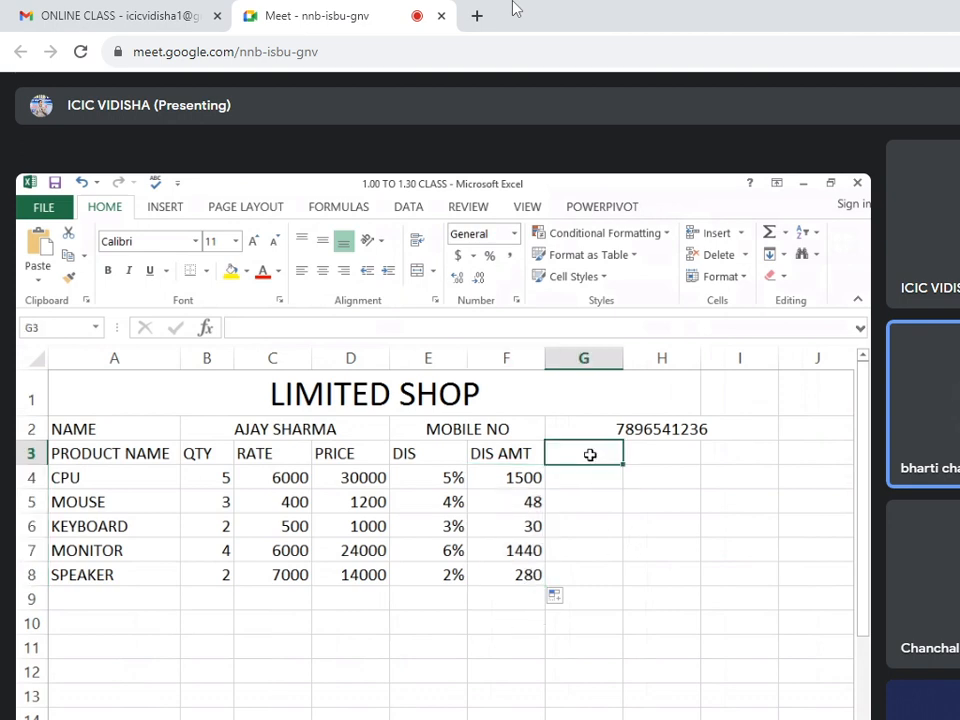
pyautogui.click(380, 477)
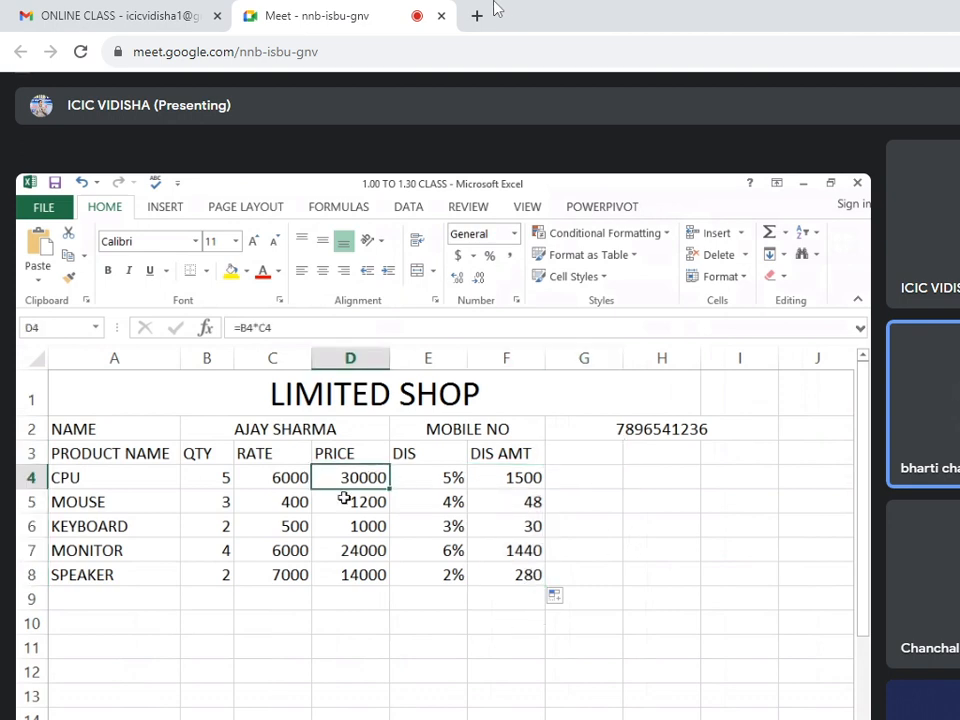
pyautogui.click(415, 482)
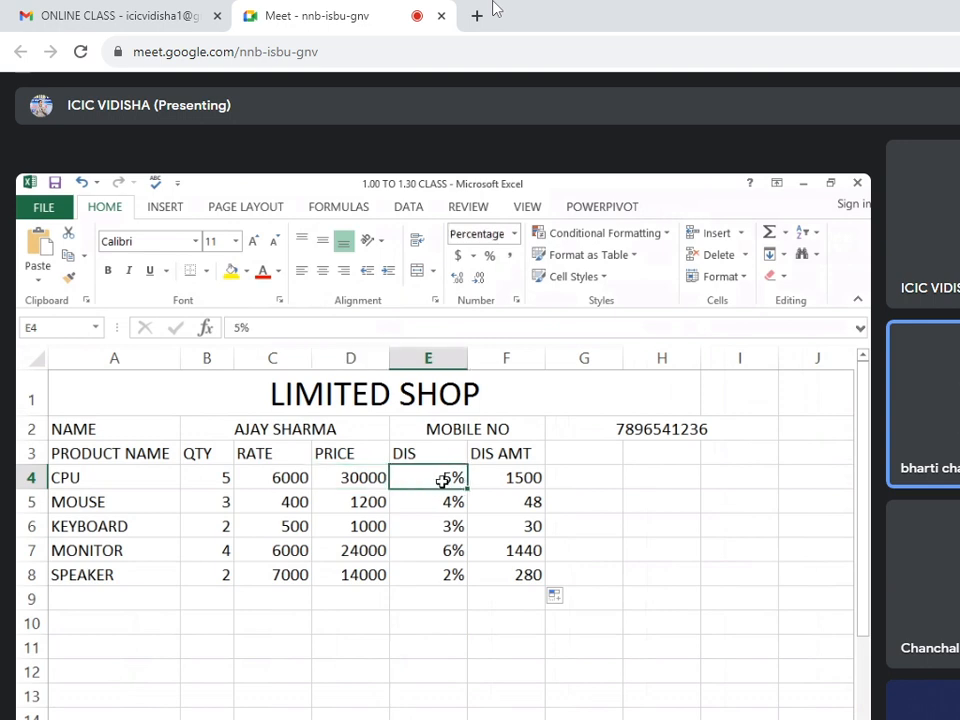
pyautogui.click(493, 480)
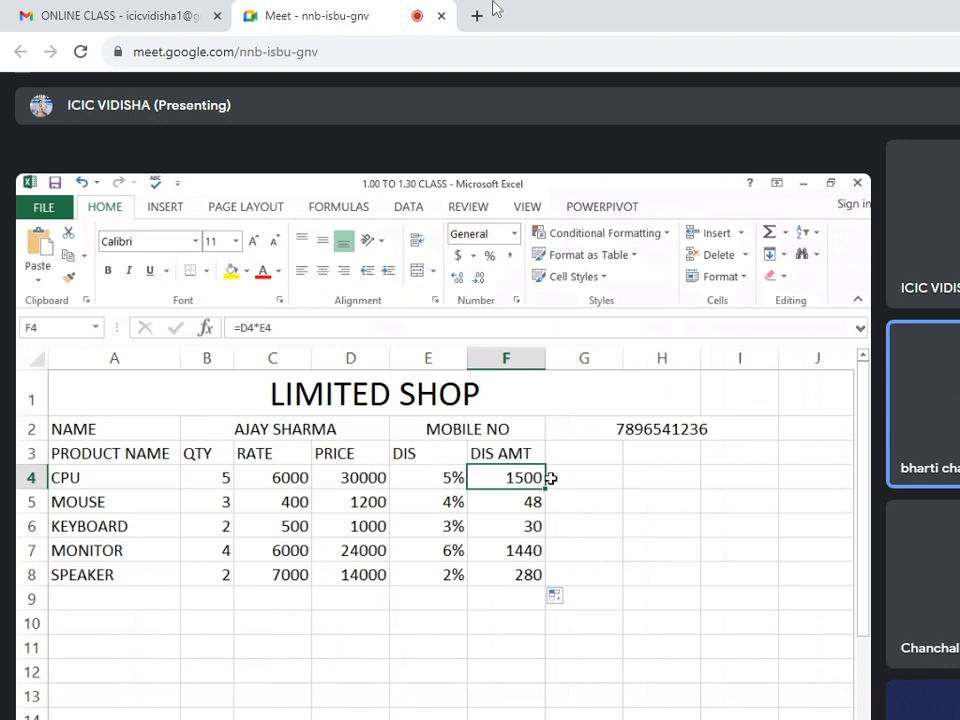
pyautogui.click(581, 455)
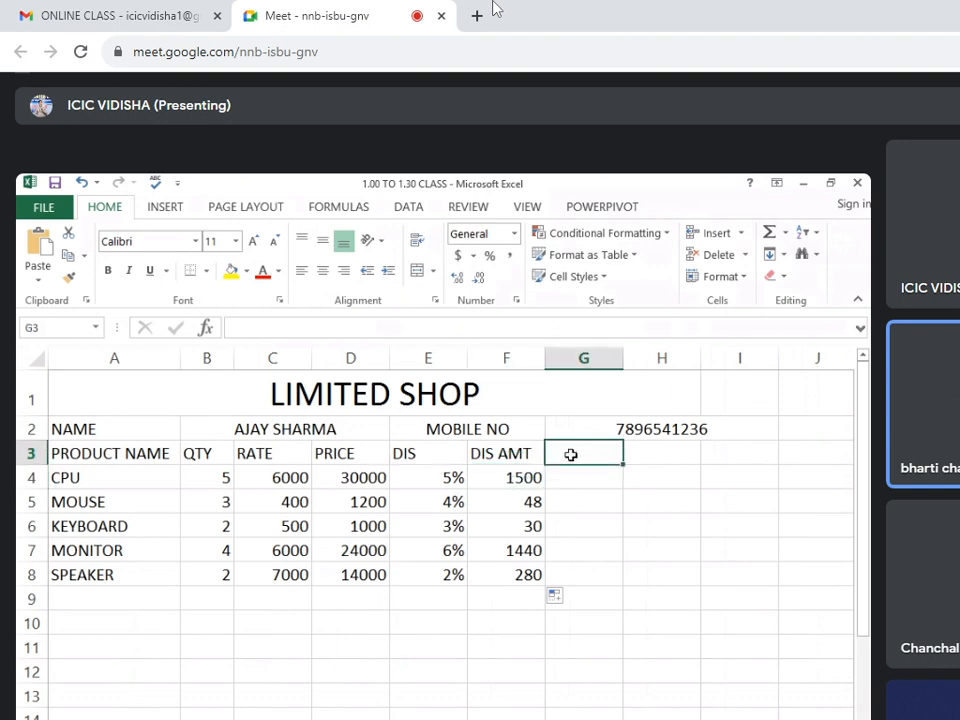
pyautogui.write('TOTA')
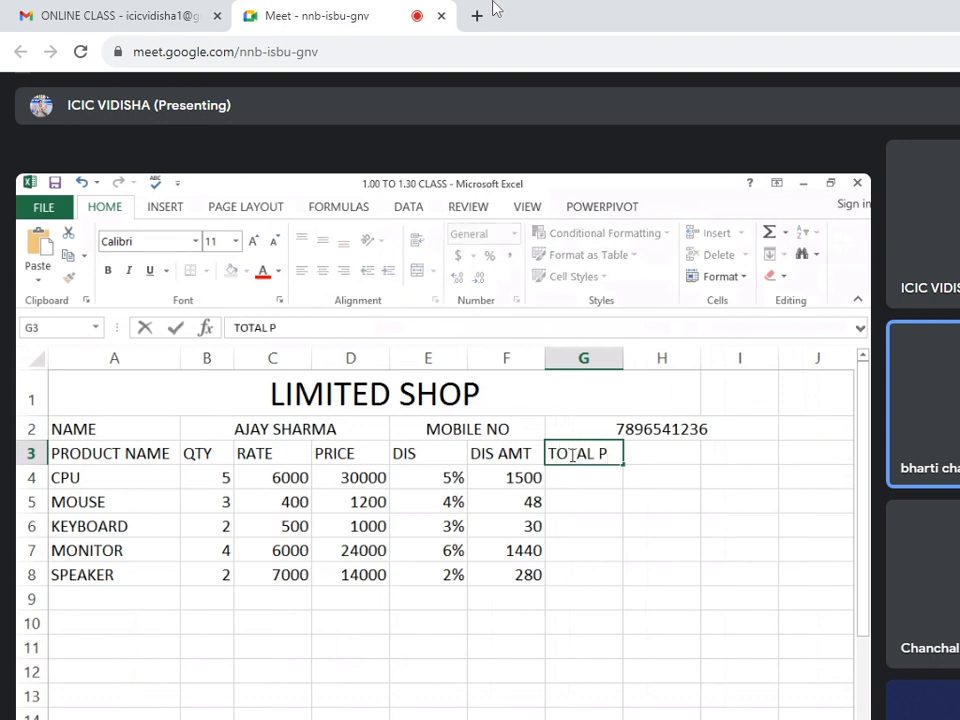
pyautogui.write('L P')
# Enter the formula =D4-F4 in G4 to subtract the discount amount from the price.
pyautogui.click(601, 482)
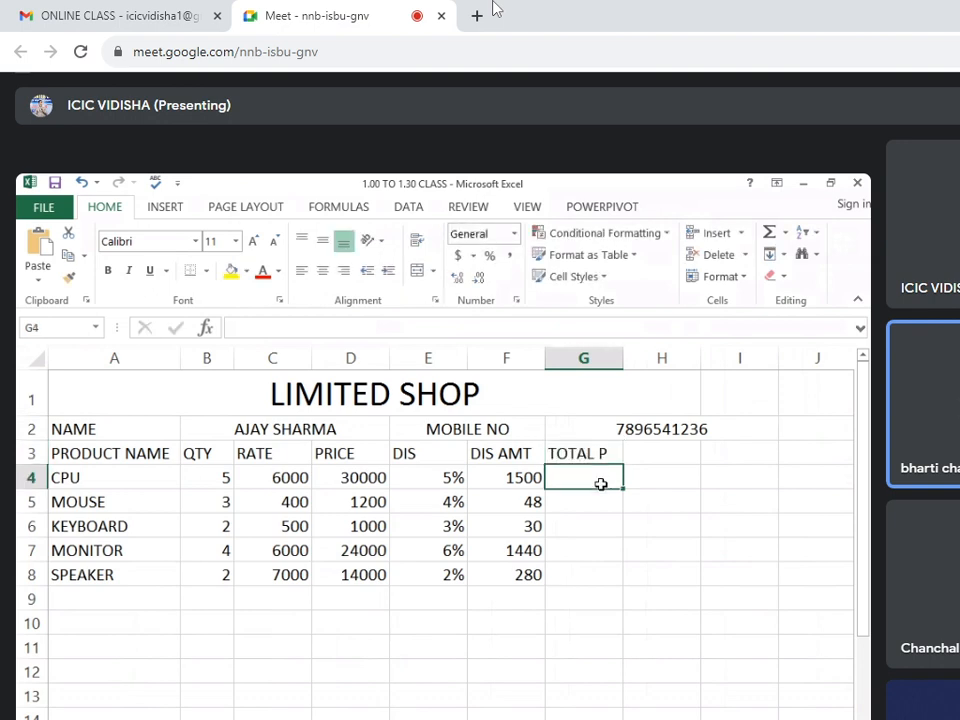
pyautogui.write('=')
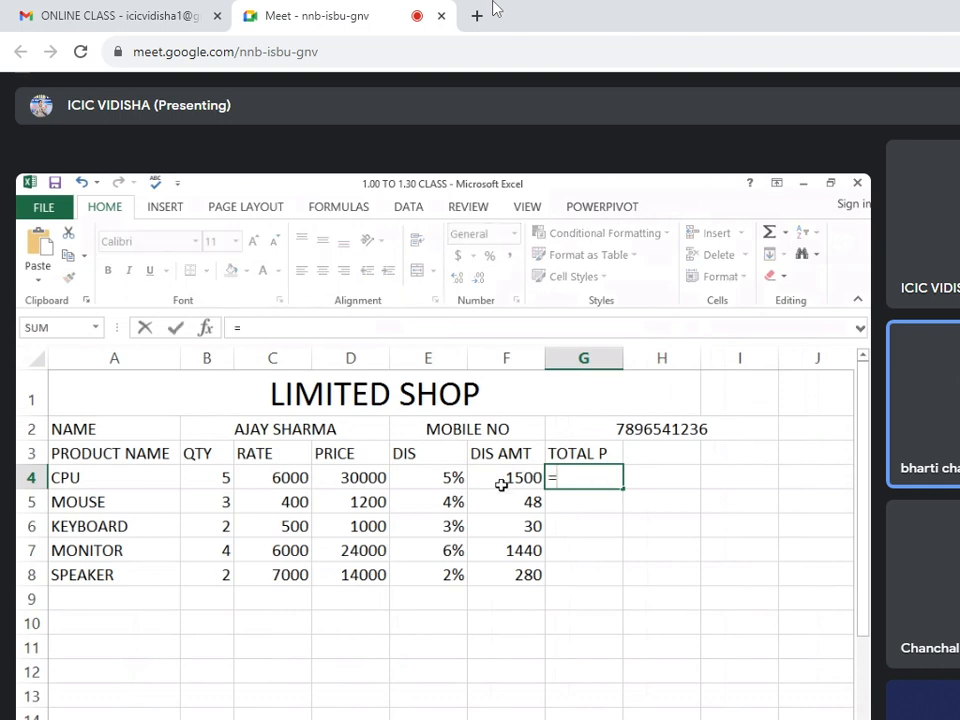
pyautogui.click(368, 480)
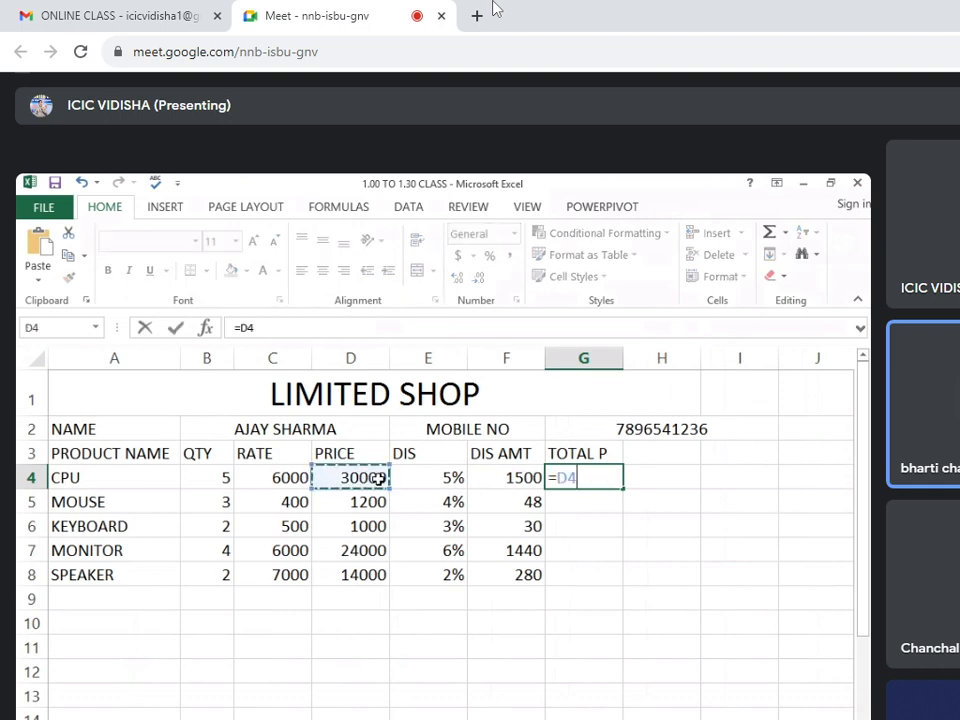
pyautogui.write('-')
pyautogui.click(524, 481)
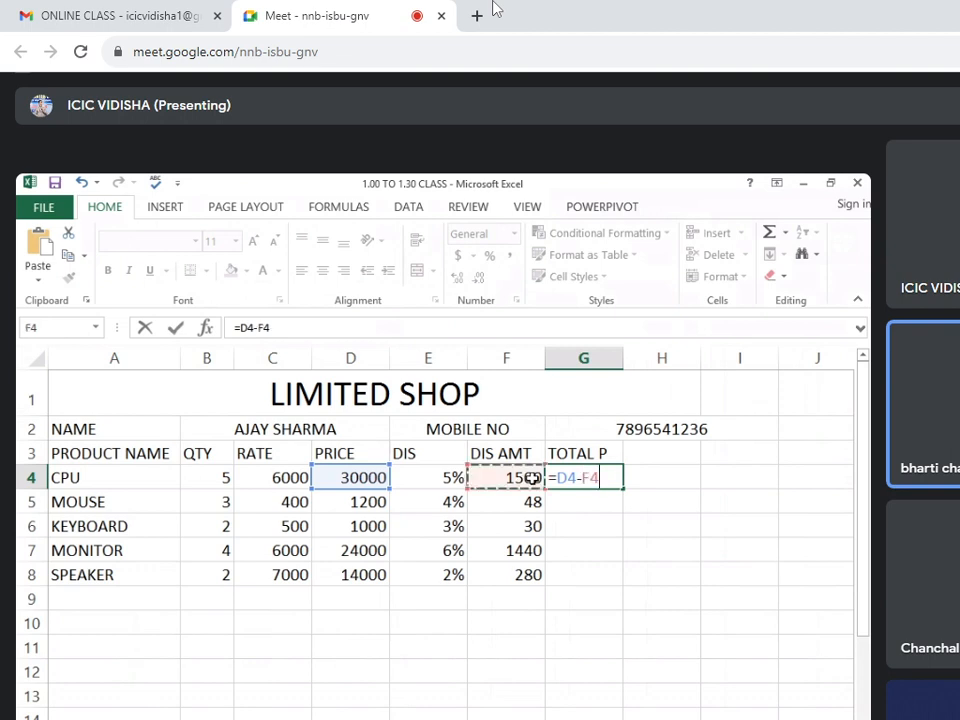
pyautogui.press('Return')
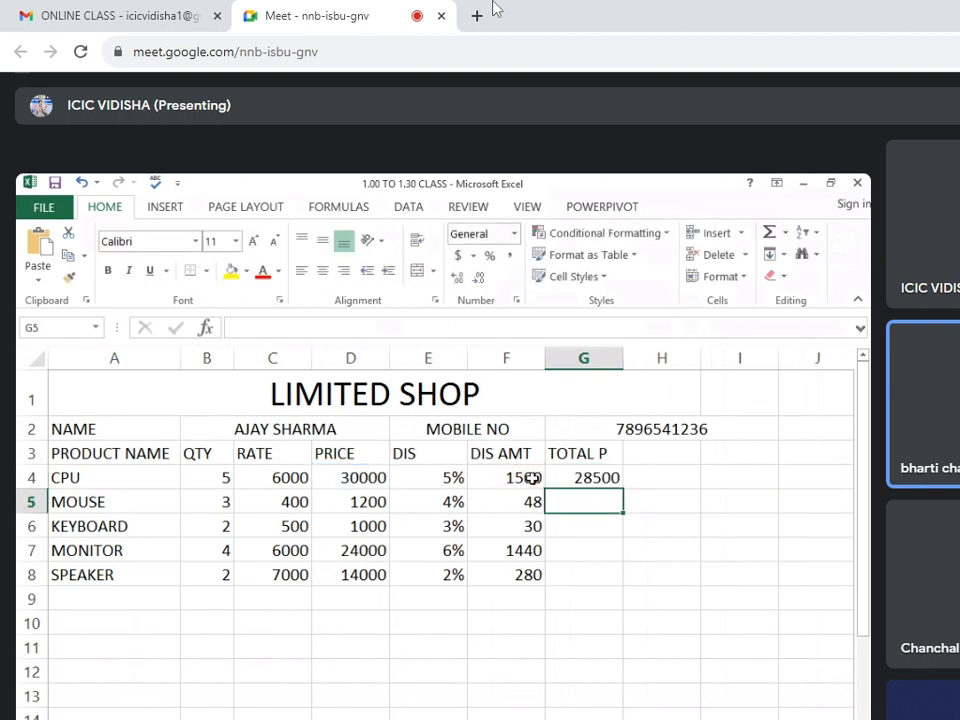
# Fill the total price formula from G4 down to G8 for the remaining products.
pyautogui.click(585, 478)
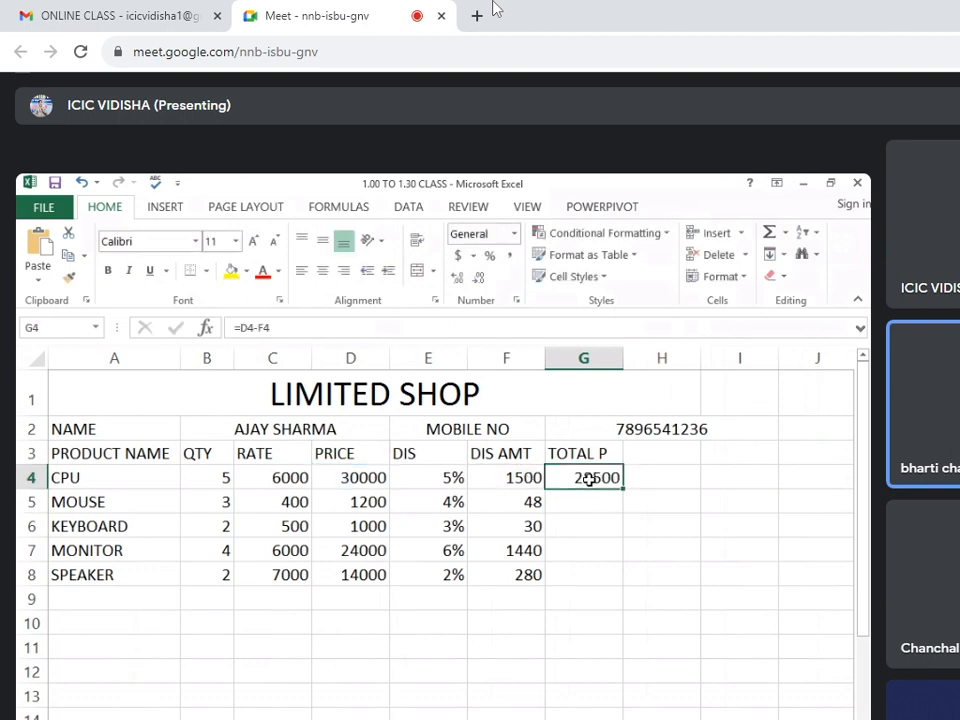
pyautogui.click(345, 486)
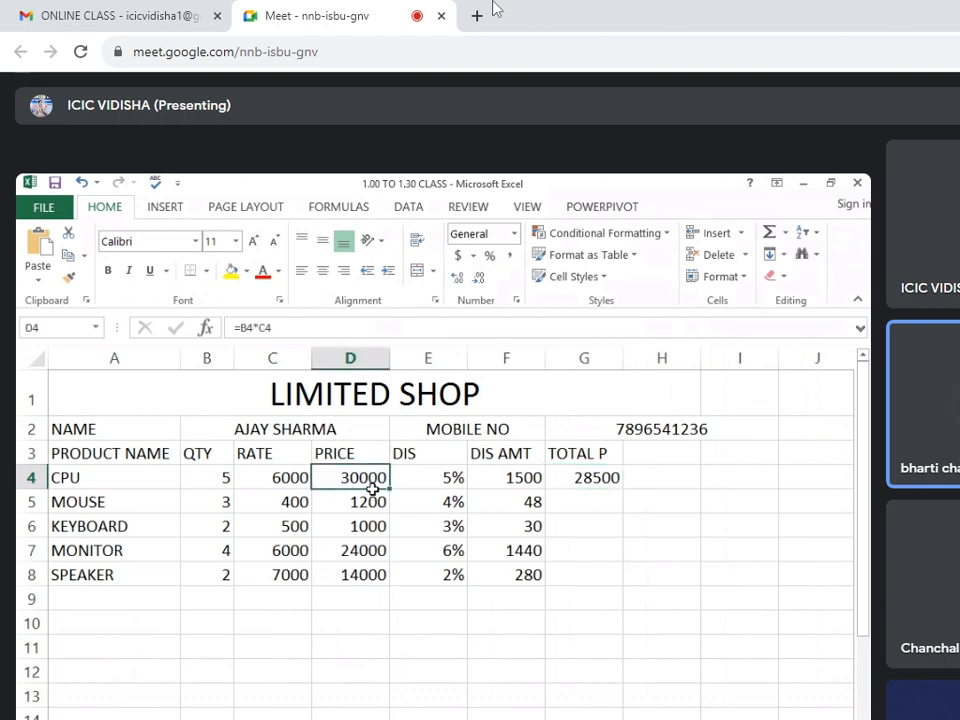
pyautogui.click(511, 480)
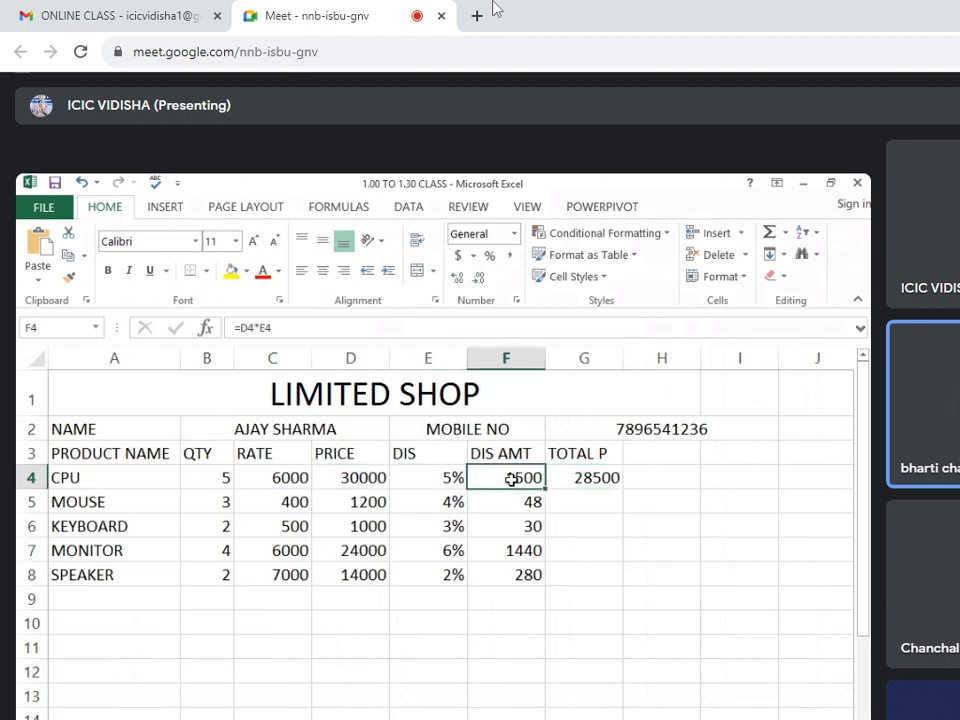
pyautogui.click(602, 481)
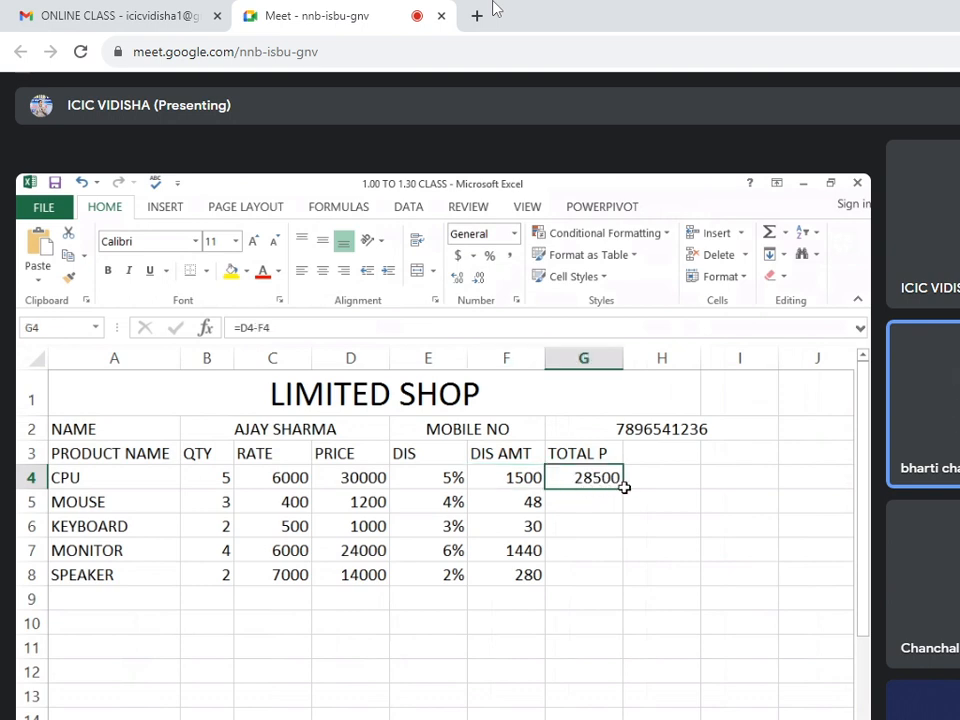
pyautogui.moveTo(623, 490); pyautogui.dragTo(624, 584)
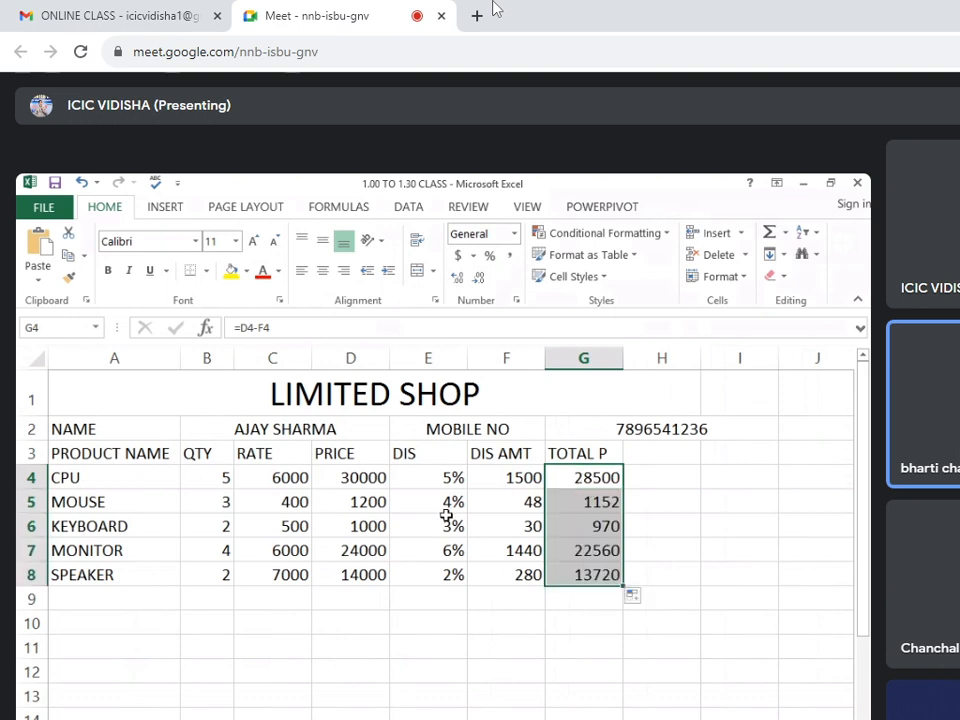
# Unmerge the customer name cell spanning B2 to D2.
pyautogui.click(494, 429)
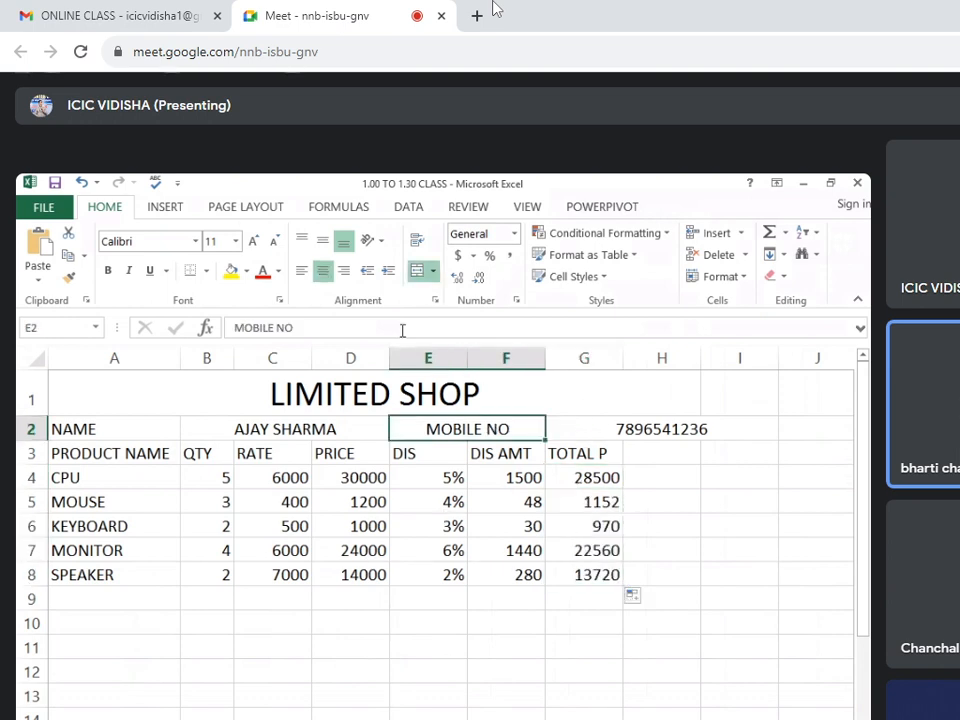
pyautogui.click(321, 428)
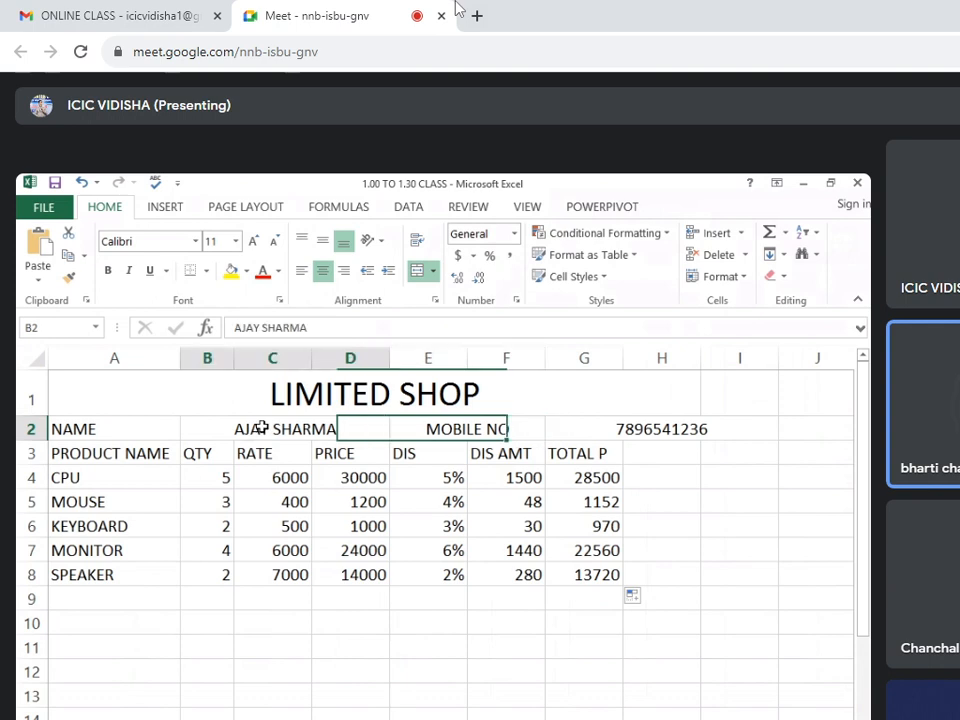
pyautogui.click(418, 270)
pyautogui.click(279, 478)
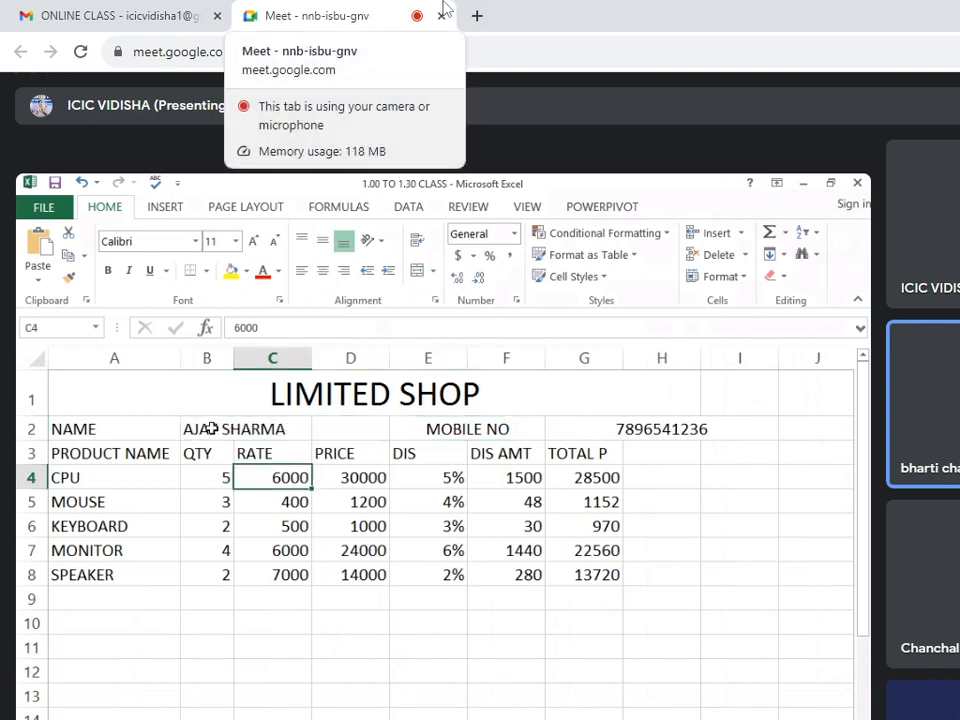
# Unmerge the MOBILE NO label cell and merge it across D2 to F2.
pyautogui.click(220, 429)
pyautogui.moveTo(373, 427); pyautogui.dragTo(417, 428)
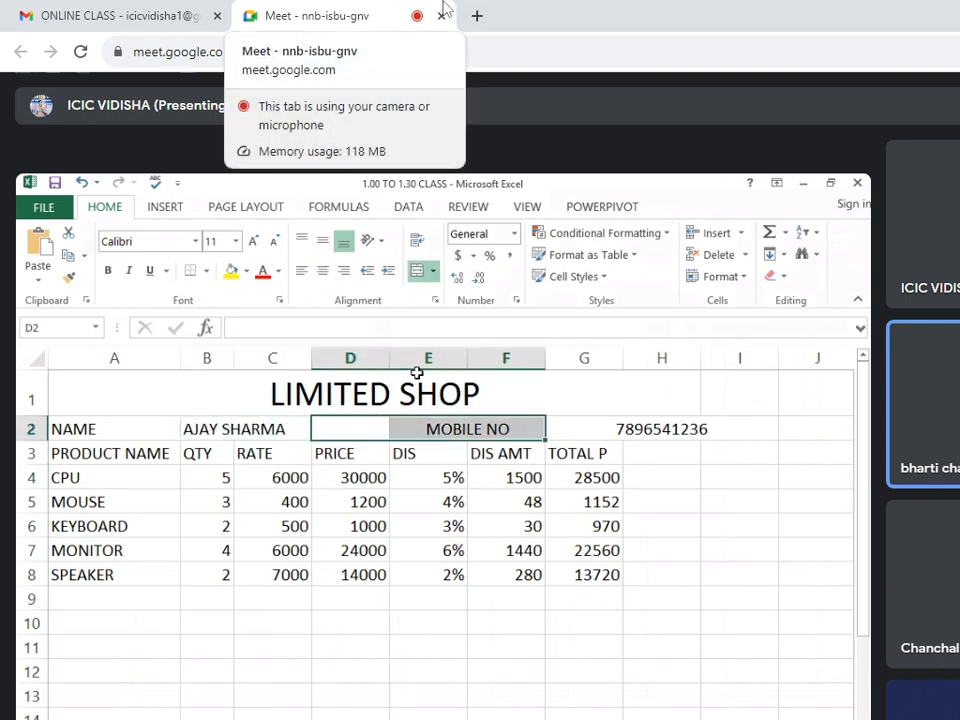
pyautogui.click(420, 271)
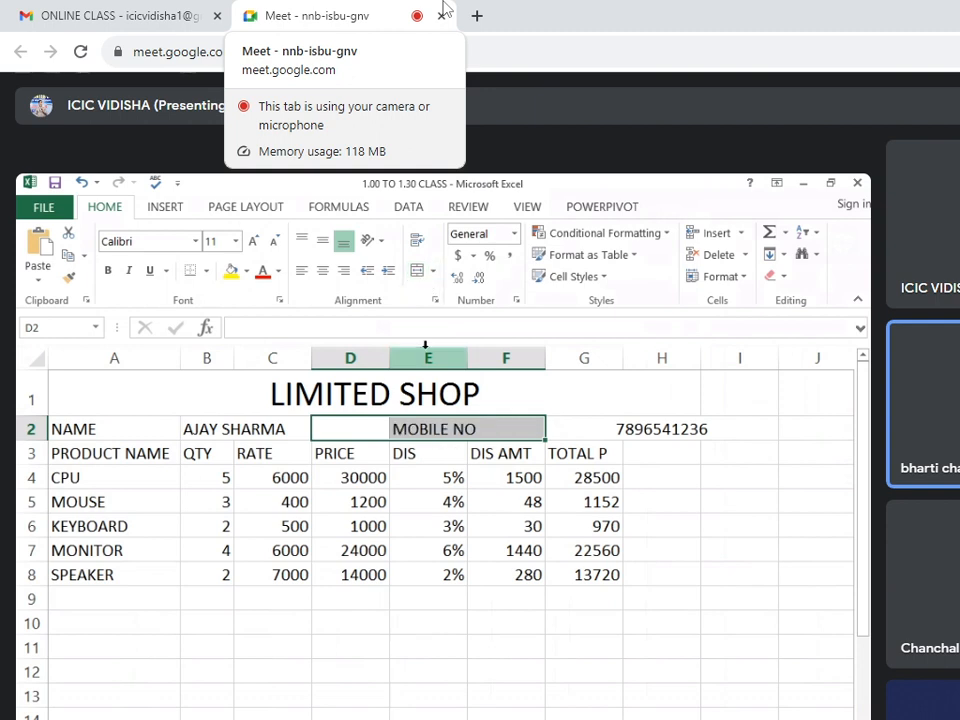
pyautogui.click(418, 270)
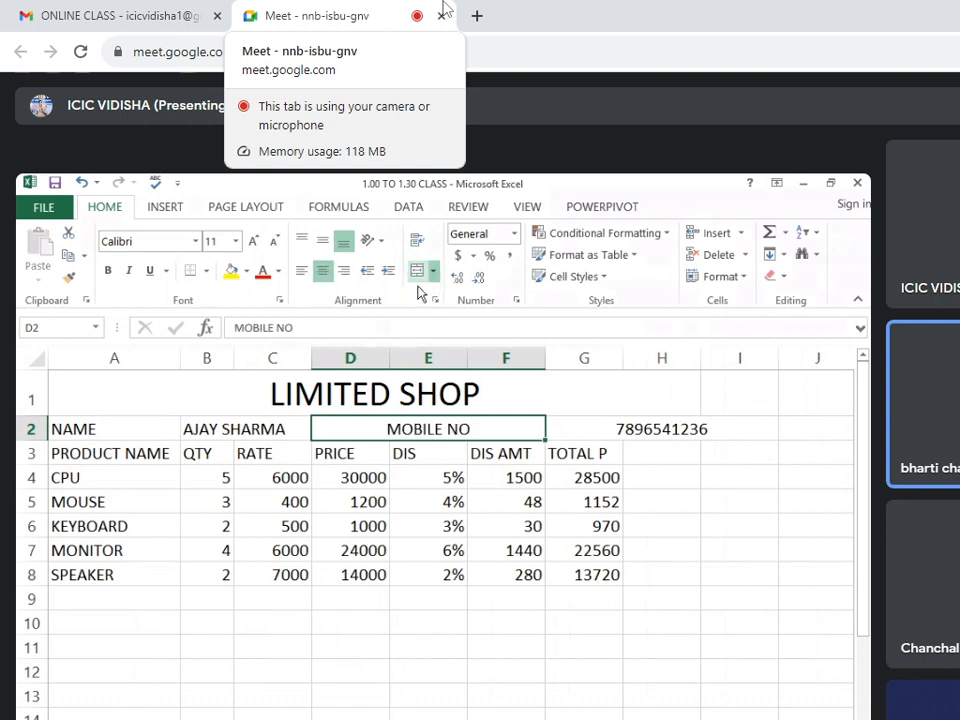
# Unmerge the customer's mobile number cell spanning G2 to I2.
pyautogui.click(570, 427)
pyautogui.click(420, 271)
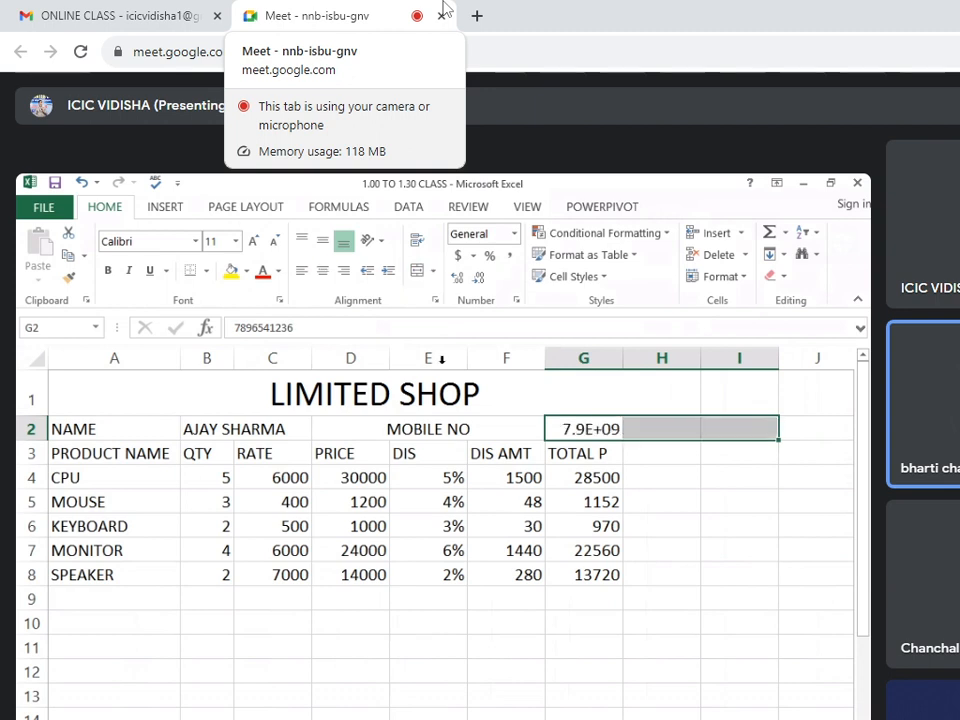
pyautogui.click(445, 478)
# Unmerge the MOBILE NO label cell, then merge and center it across D2 to E2 only.
pyautogui.click(442, 428)
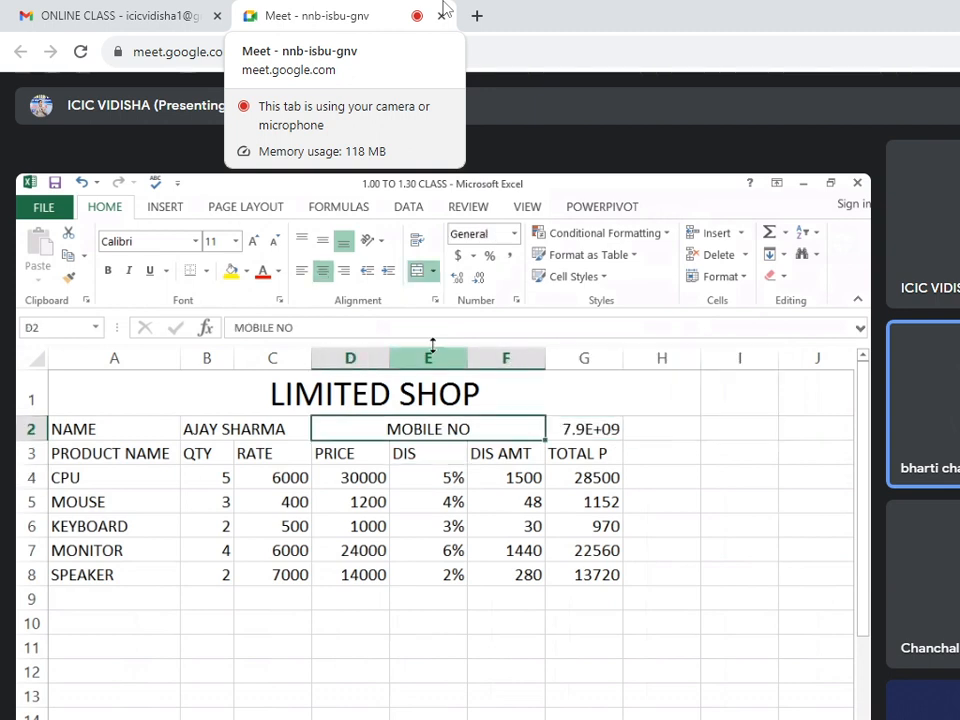
pyautogui.click(415, 280)
pyautogui.click(435, 450)
pyautogui.moveTo(375, 428); pyautogui.dragTo(430, 428)
pyautogui.click(417, 270)
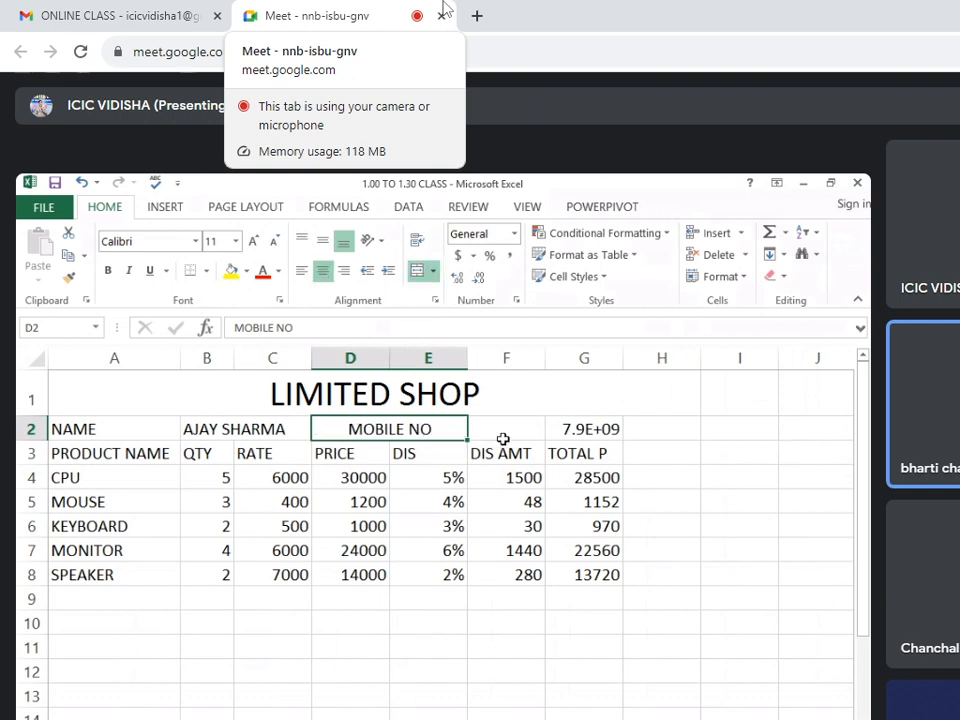
# Merge and center F2 and G2 to hold the customer's mobile number.
pyautogui.moveTo(503, 439); pyautogui.dragTo(565, 431)
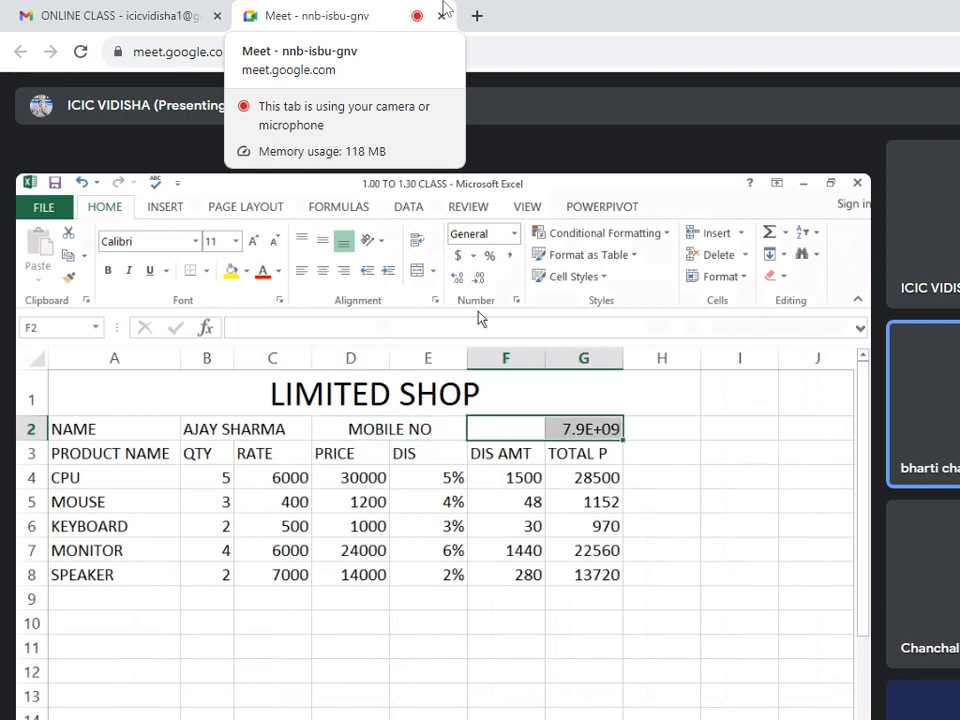
pyautogui.click(418, 275)
pyautogui.click(564, 480)
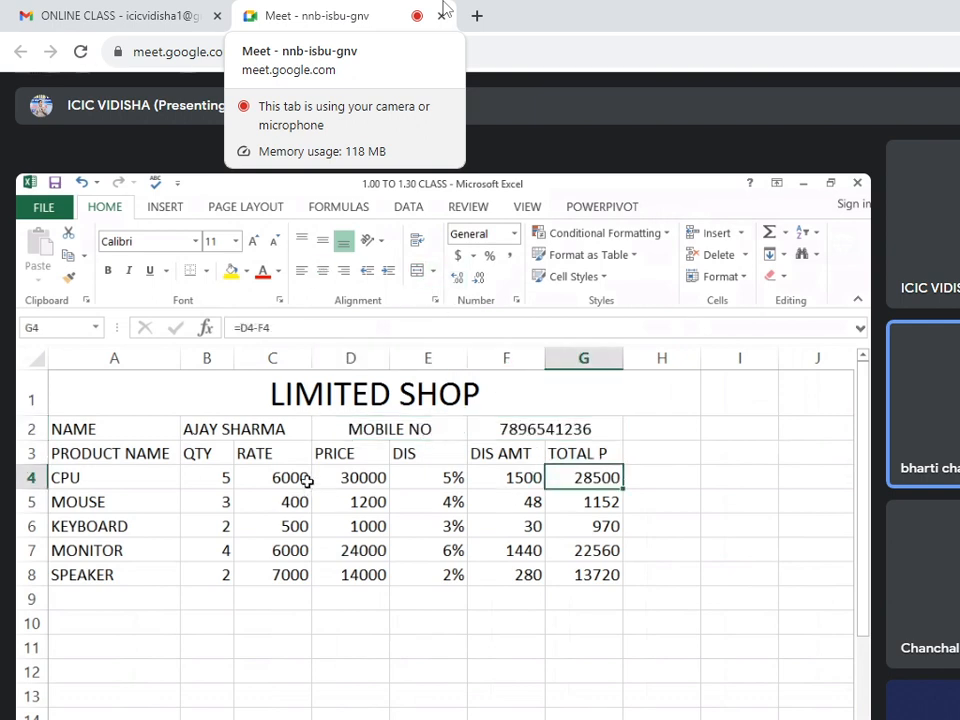
# Review the CPU row's quantity, rate, price formula and discount percentage in cells B4 to E4.
pyautogui.click(306, 482)
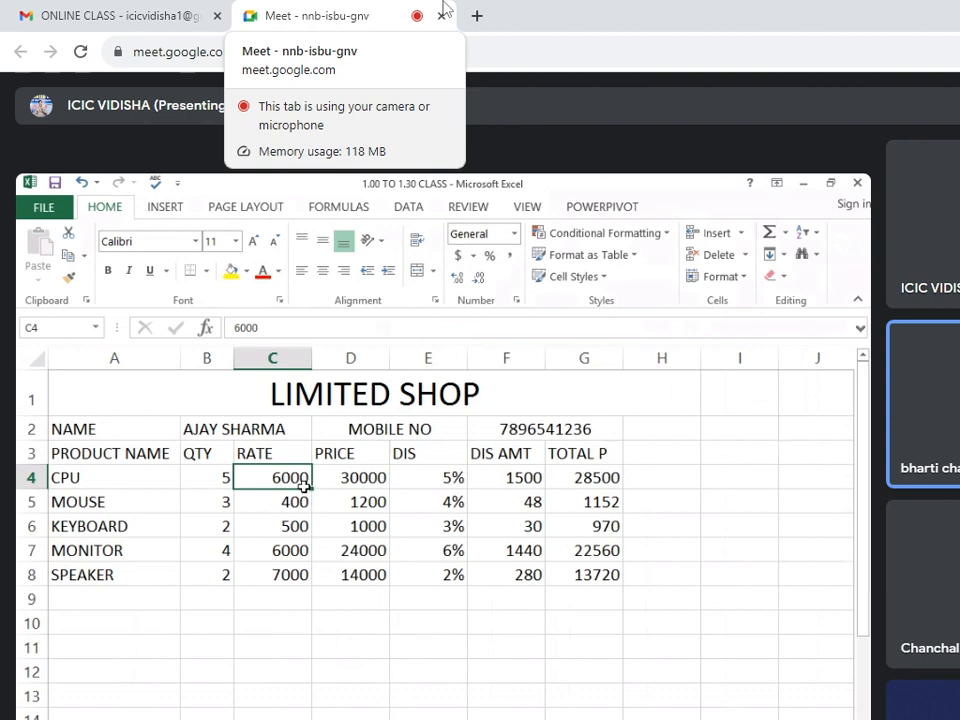
pyautogui.click(210, 482)
pyautogui.click(246, 485)
pyautogui.click(209, 479)
pyautogui.click(255, 483)
pyautogui.click(341, 474)
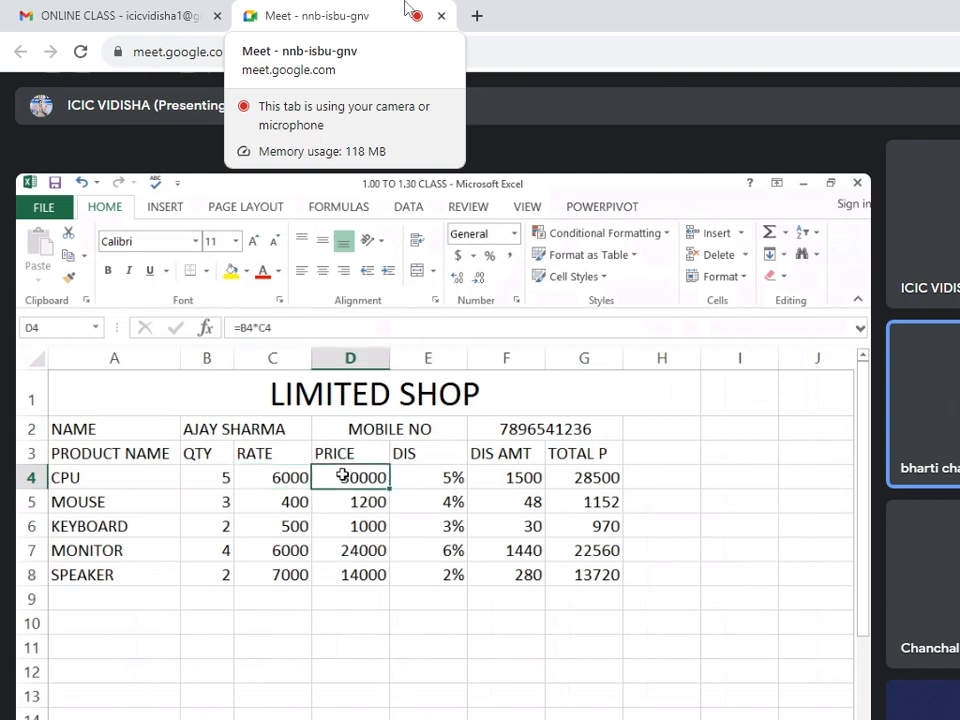
pyautogui.click(296, 477)
pyautogui.click(207, 478)
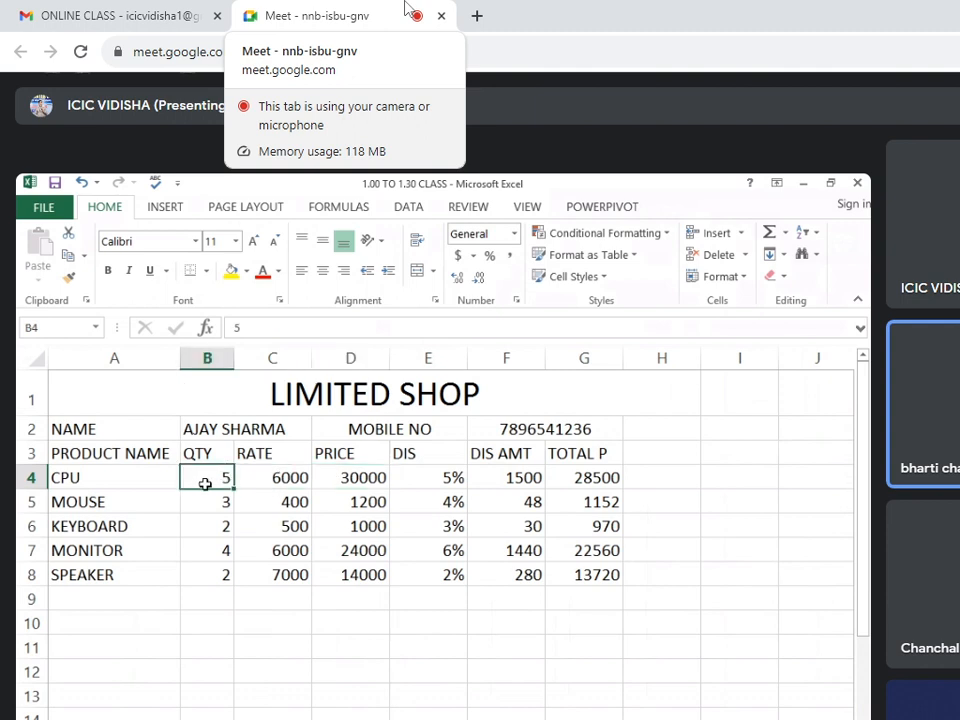
pyautogui.click(277, 484)
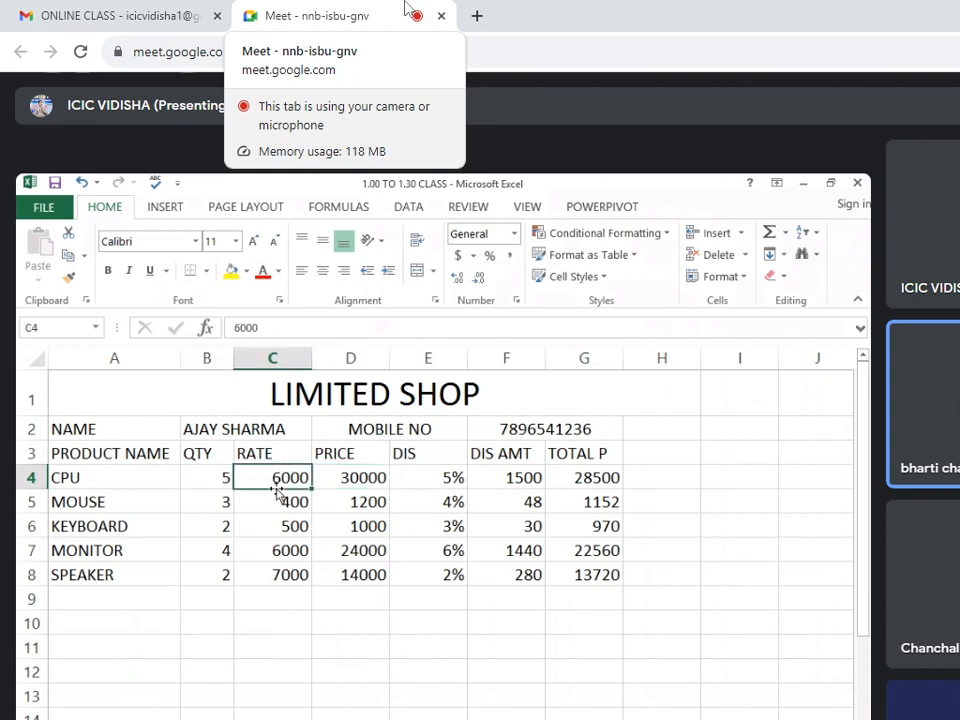
pyautogui.click(341, 484)
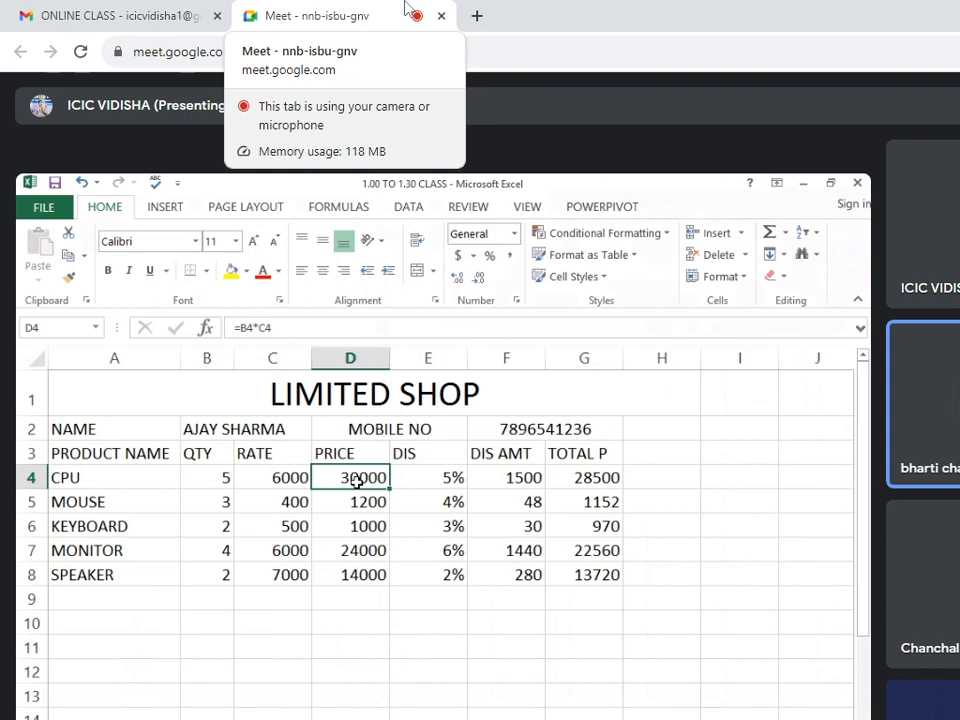
pyautogui.click(422, 482)
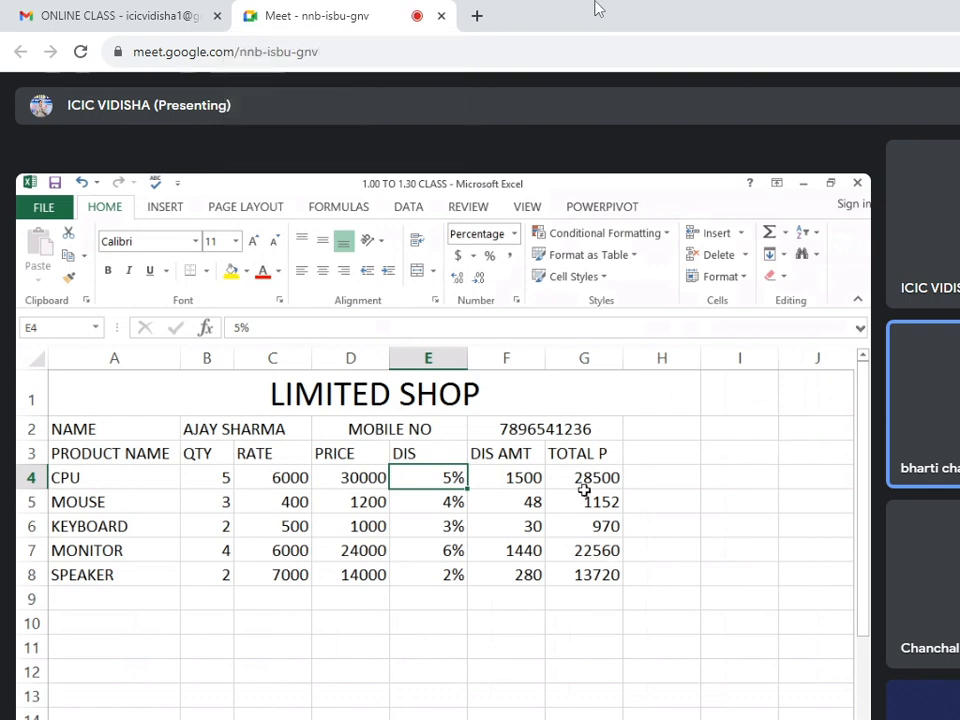
# Merge and center B9 to F9 below the product rows and label it NET AMT.
pyautogui.click(570, 596)
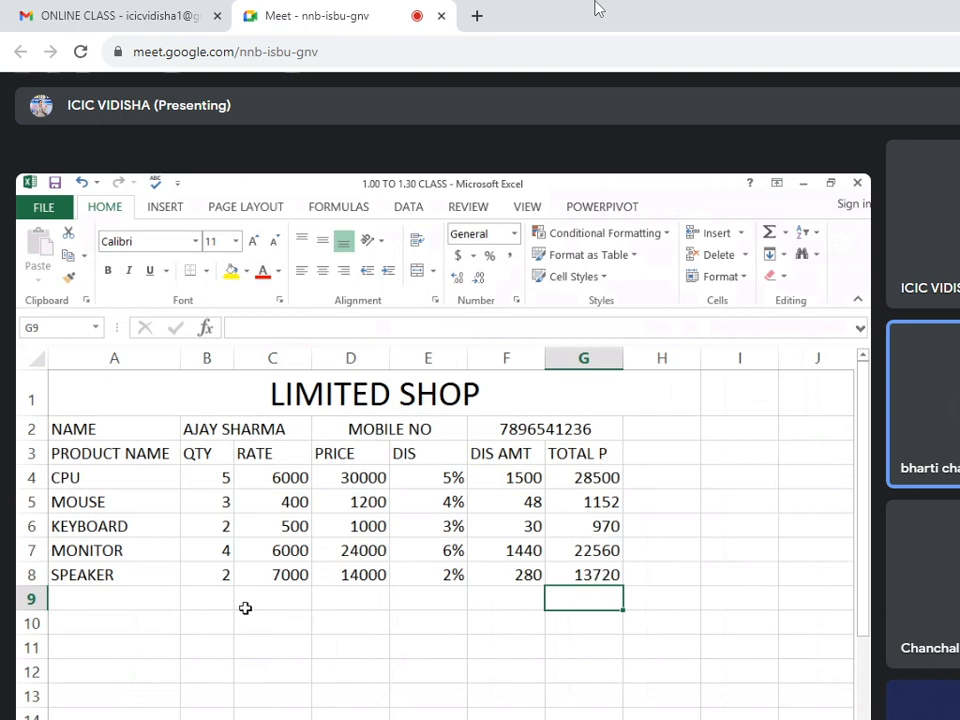
pyautogui.moveTo(226, 601); pyautogui.dragTo(473, 593)
pyautogui.click(419, 271)
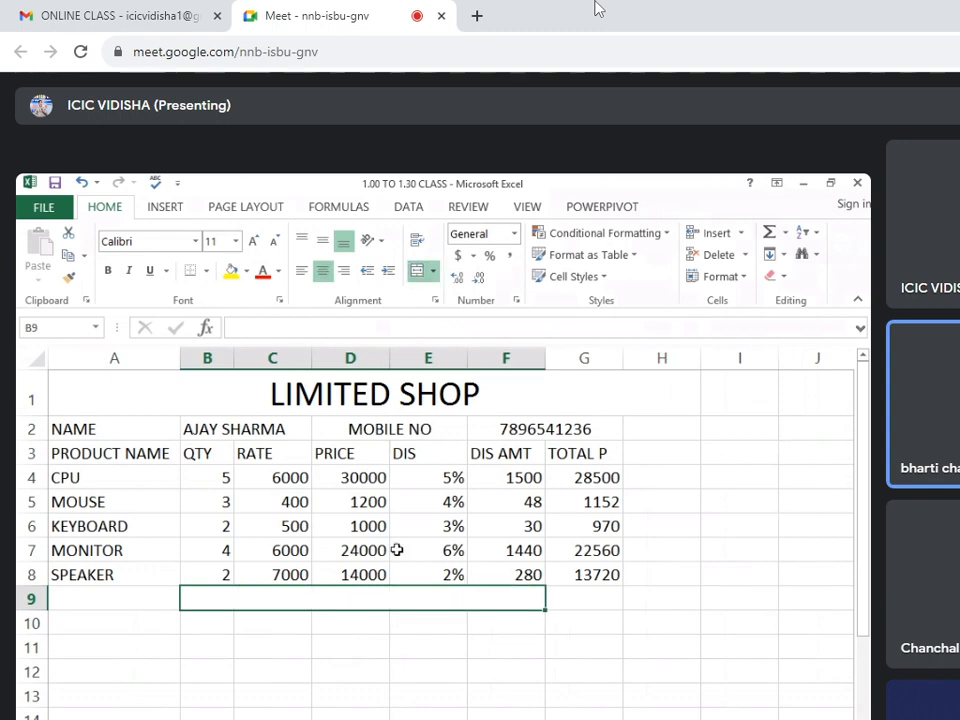
pyautogui.write('NET AMT')
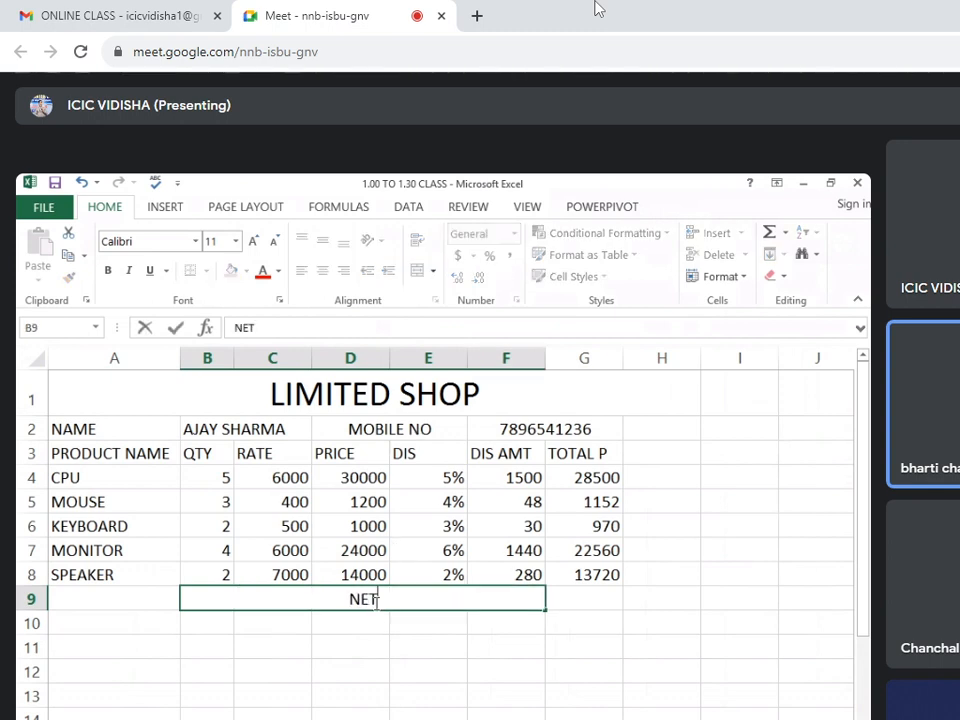
# Sum the total prices G4 to G8 into G9 with AutoSum and check the resulting formula.
pyautogui.click(574, 595)
pyautogui.moveTo(585, 470); pyautogui.dragTo(587, 600)
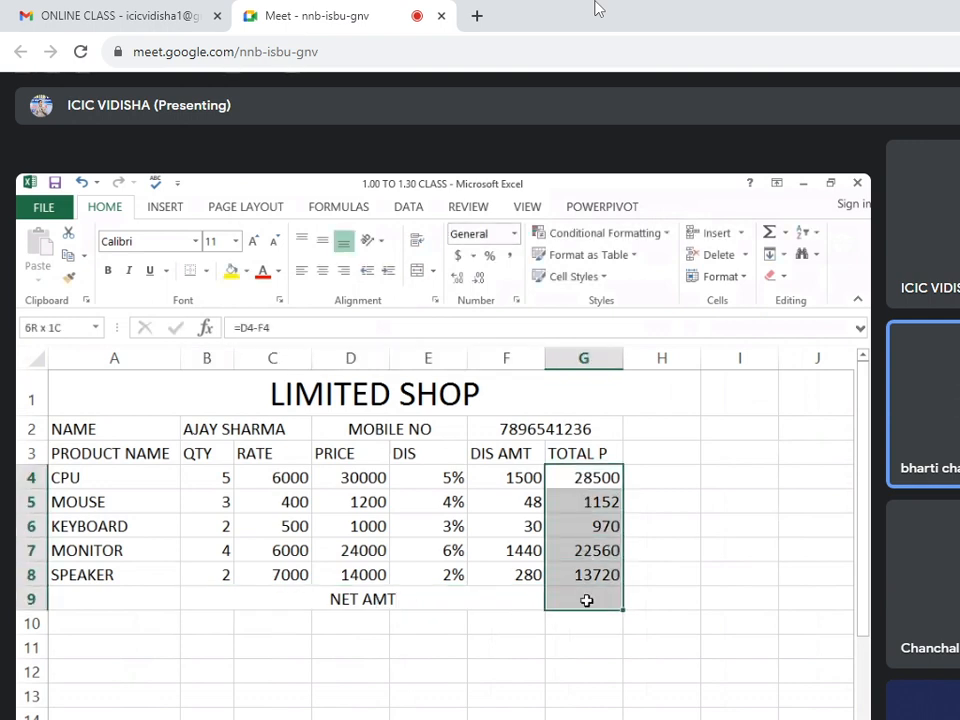
pyautogui.click(783, 234)
pyautogui.click(780, 258)
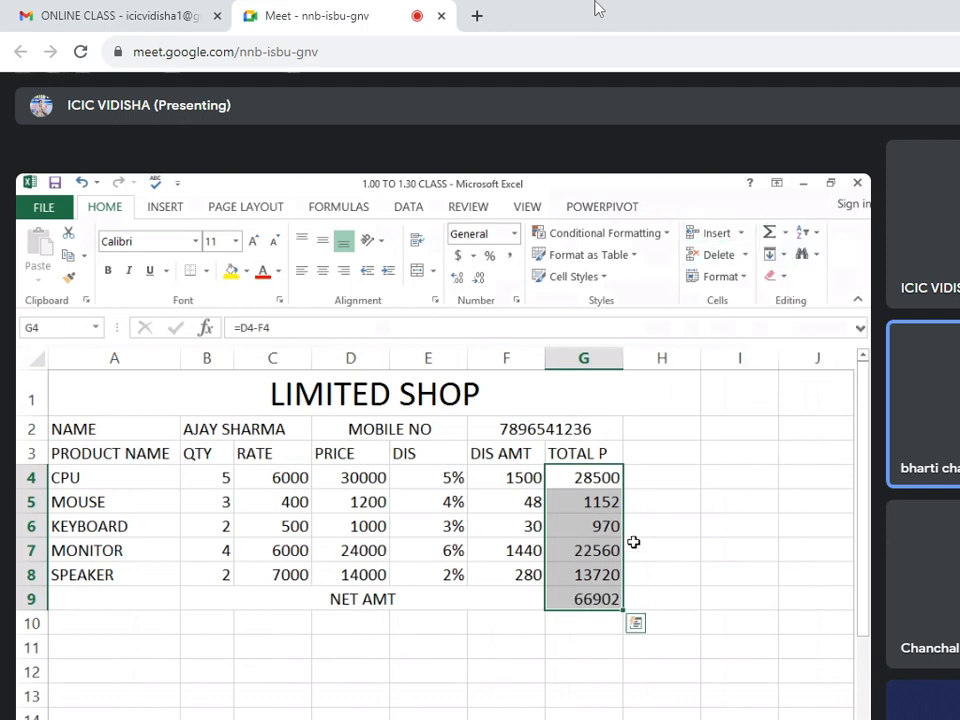
pyautogui.click(604, 606)
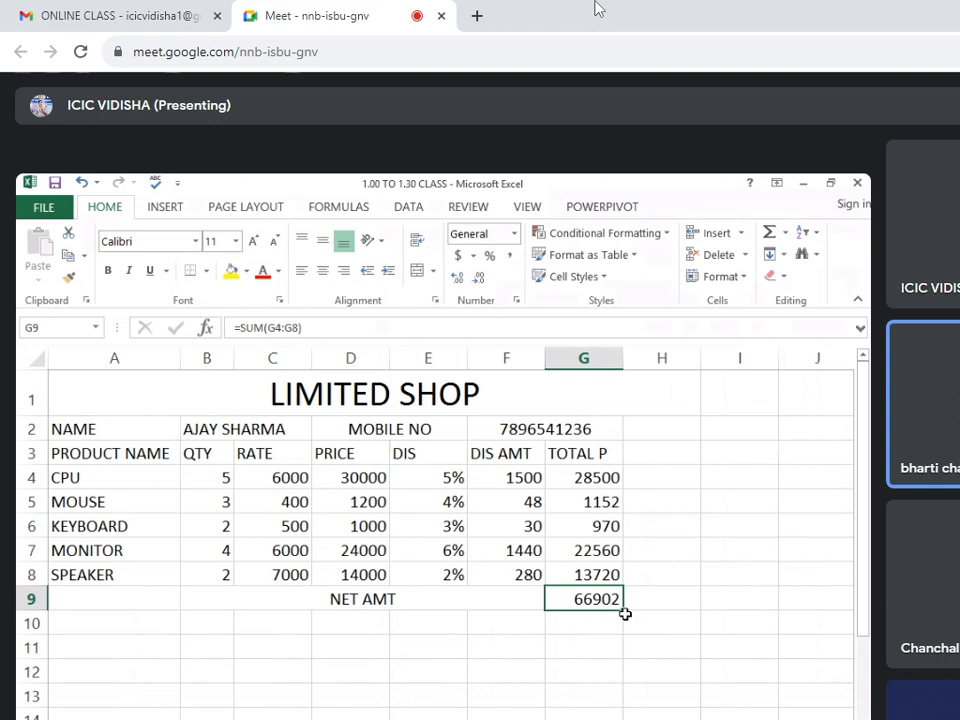
# Merge and center B10 and C10 below the net amount row and label the cell GST.
pyautogui.click(170, 627)
pyautogui.click(280, 627)
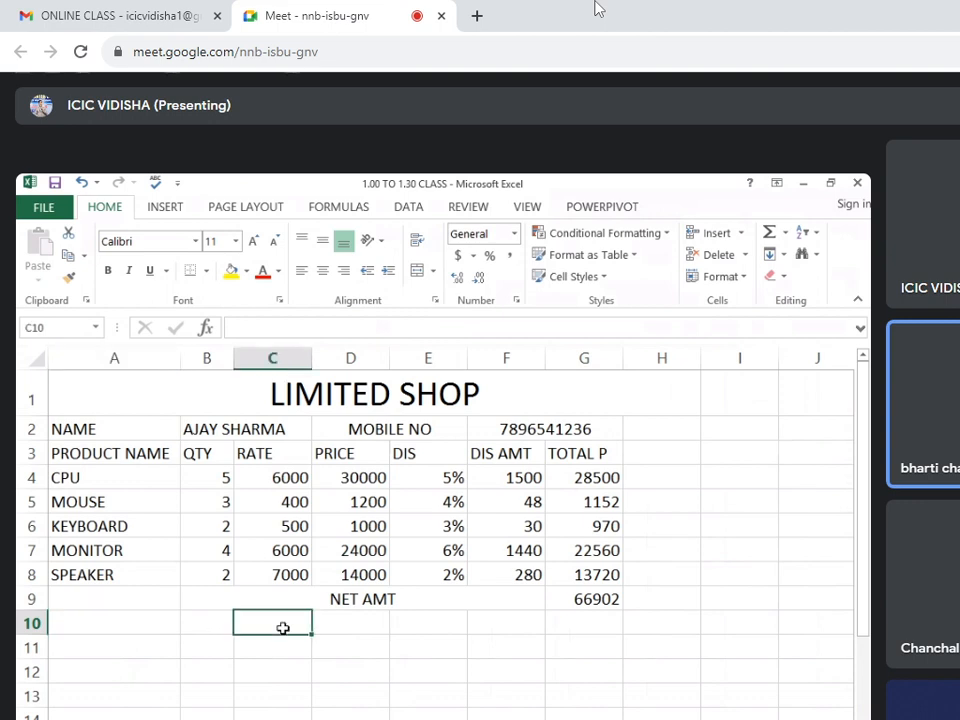
pyautogui.moveTo(214, 618); pyautogui.dragTo(262, 622)
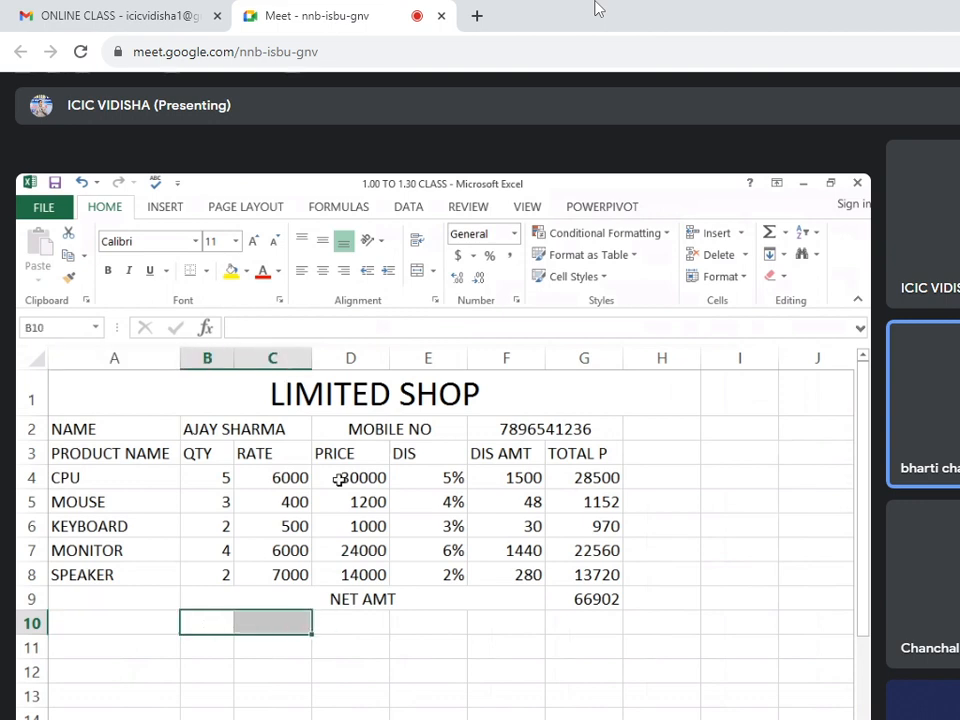
pyautogui.click(417, 273)
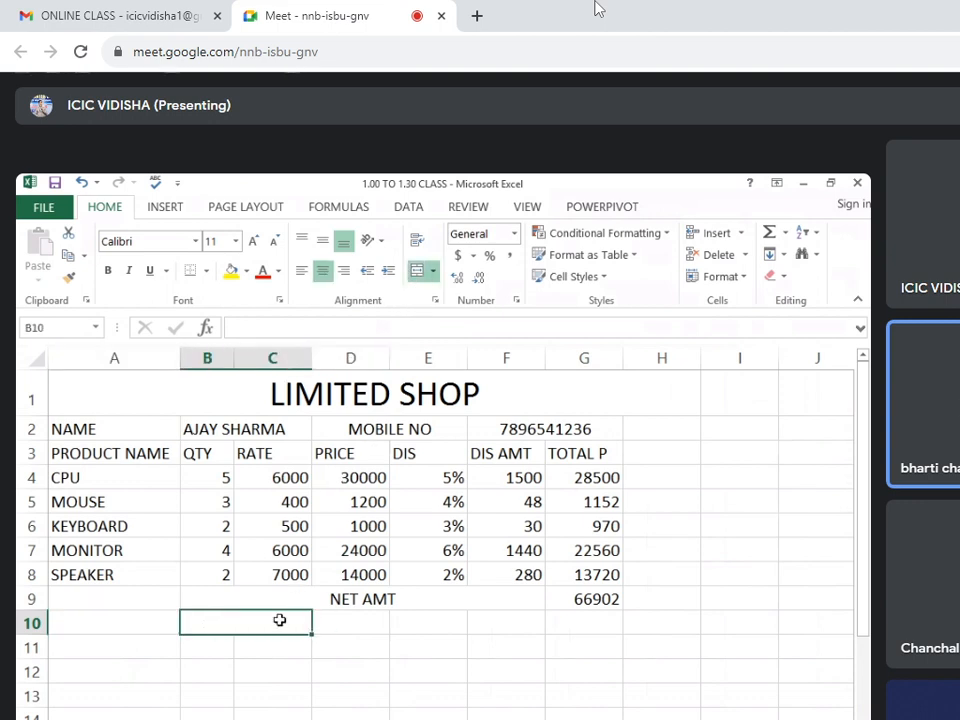
pyautogui.write('GST')
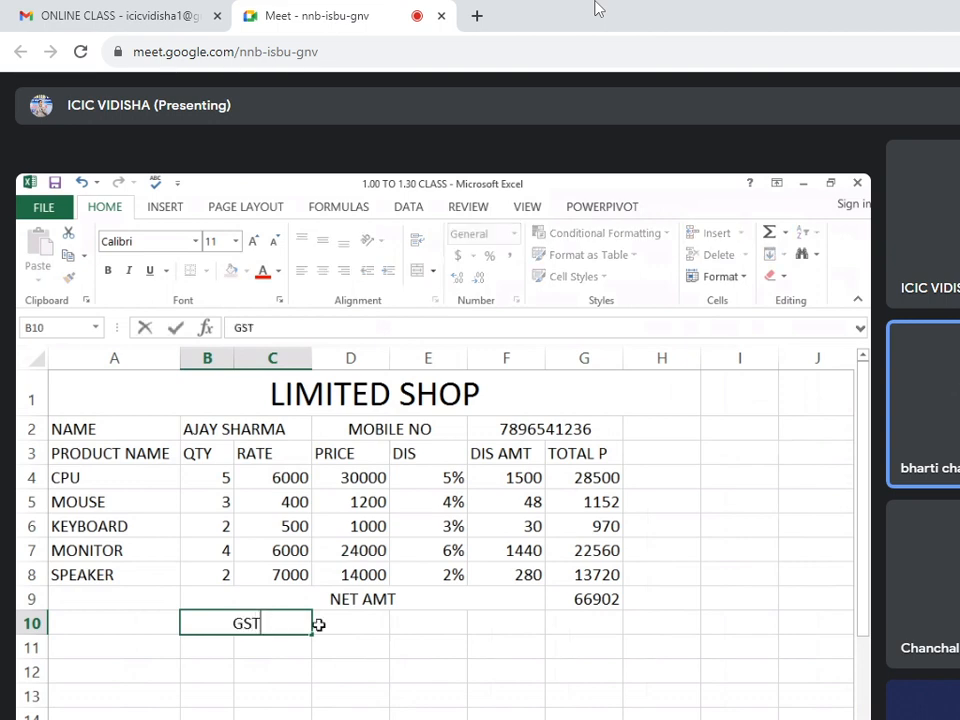
# Merge and center D10 to F10, format the cell as a percentage and enter a GST rate of 9%.
pyautogui.moveTo(392, 627); pyautogui.dragTo(473, 625)
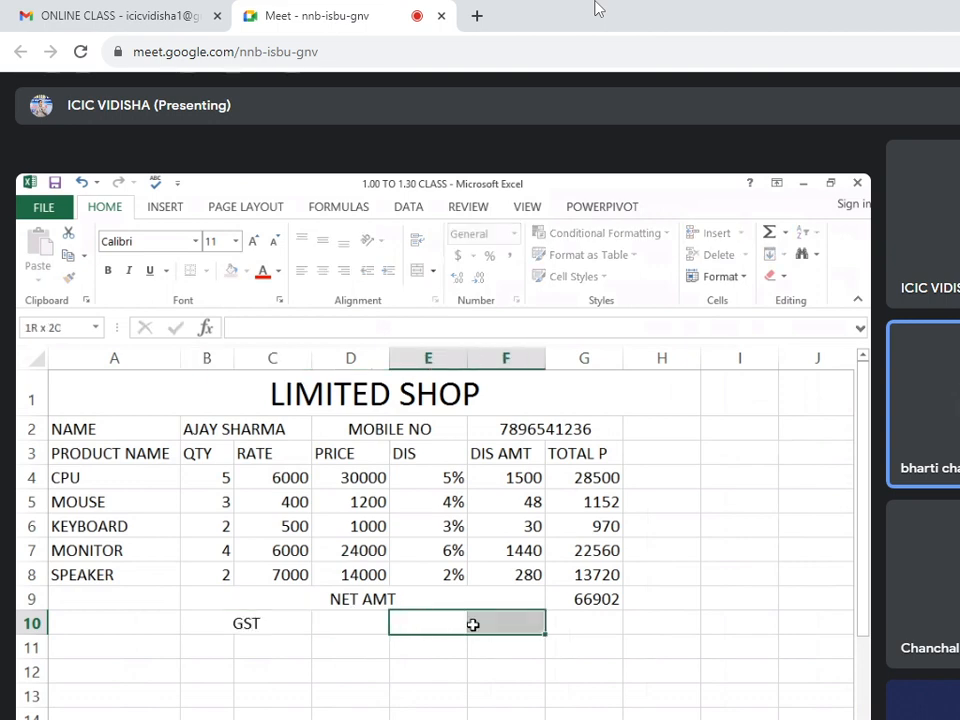
pyautogui.moveTo(356, 621); pyautogui.dragTo(500, 622)
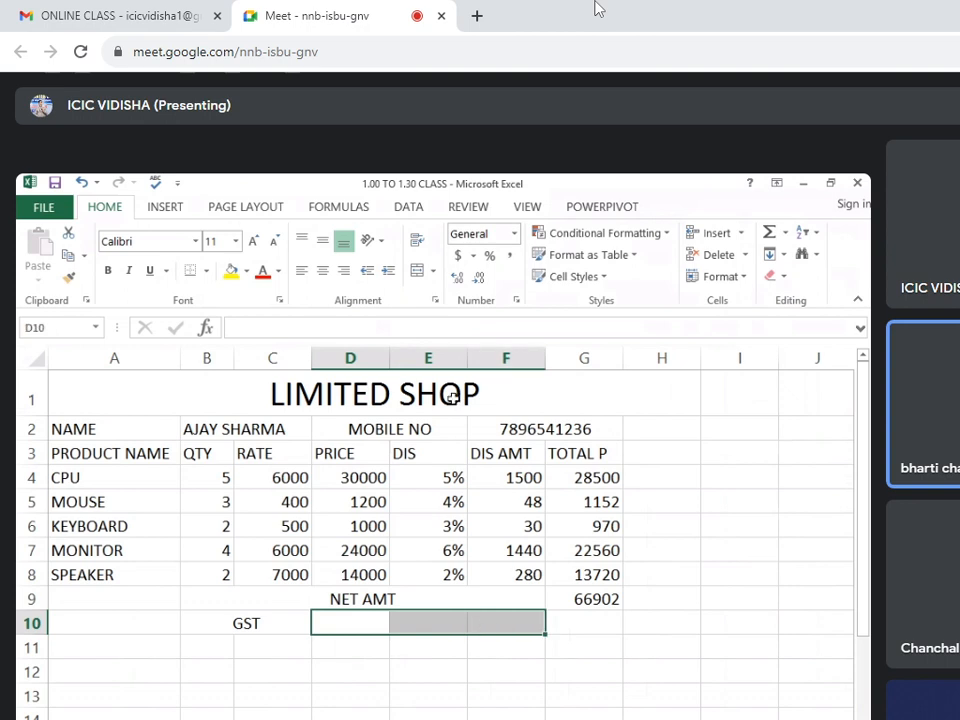
pyautogui.click(422, 270)
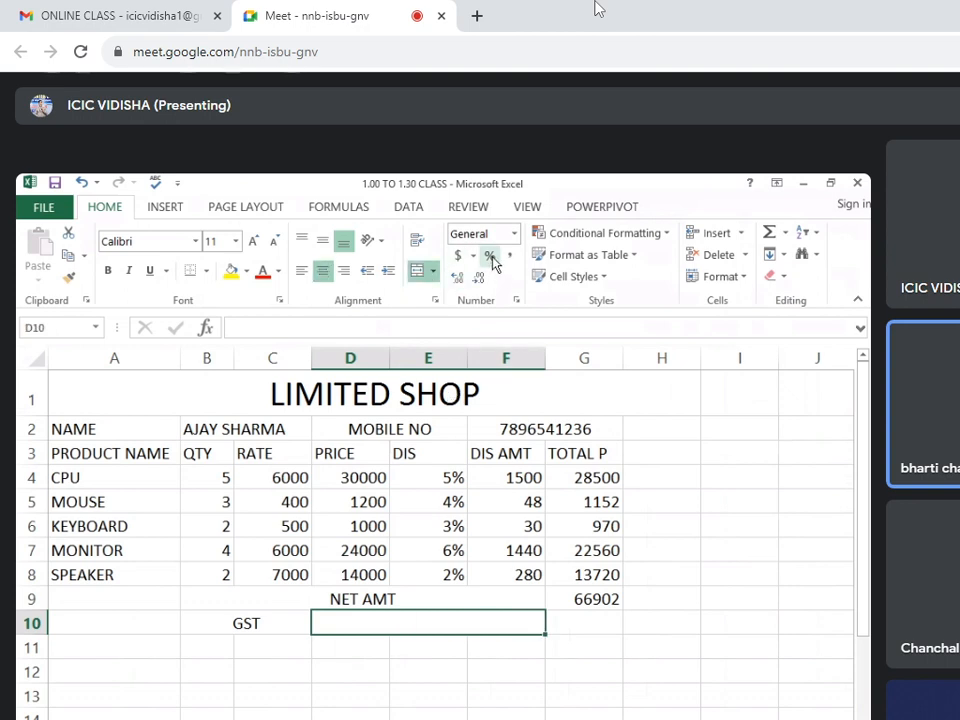
pyautogui.click(490, 258)
pyautogui.write('9')
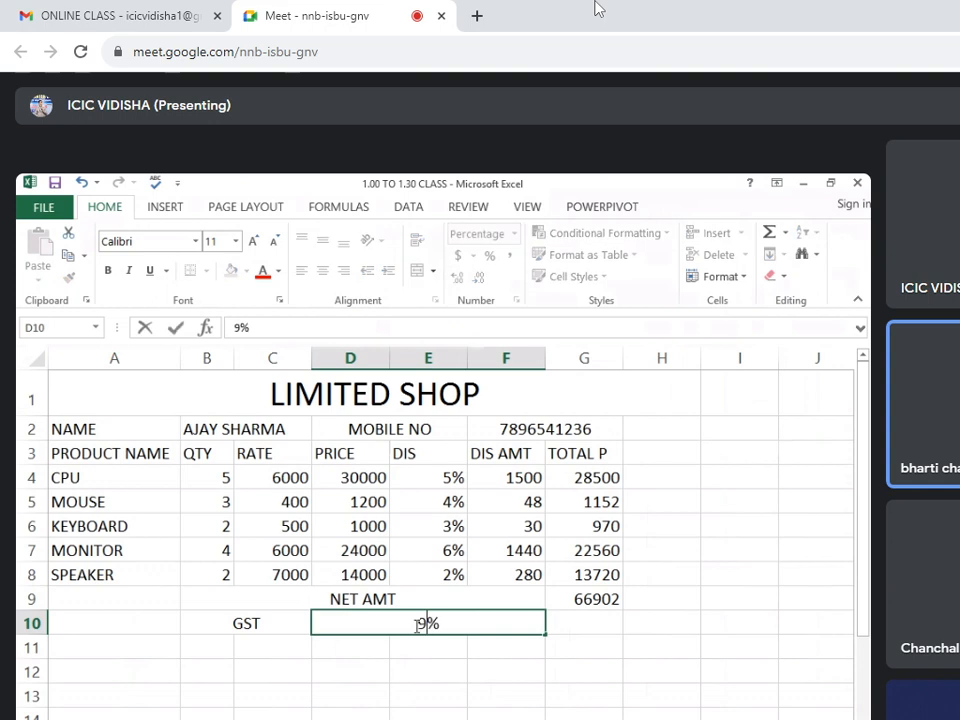
# Enter the formula =G9*D10 in G10 to calculate the GST amount on the net amount.
pyautogui.click(576, 615)
pyautogui.click(435, 625)
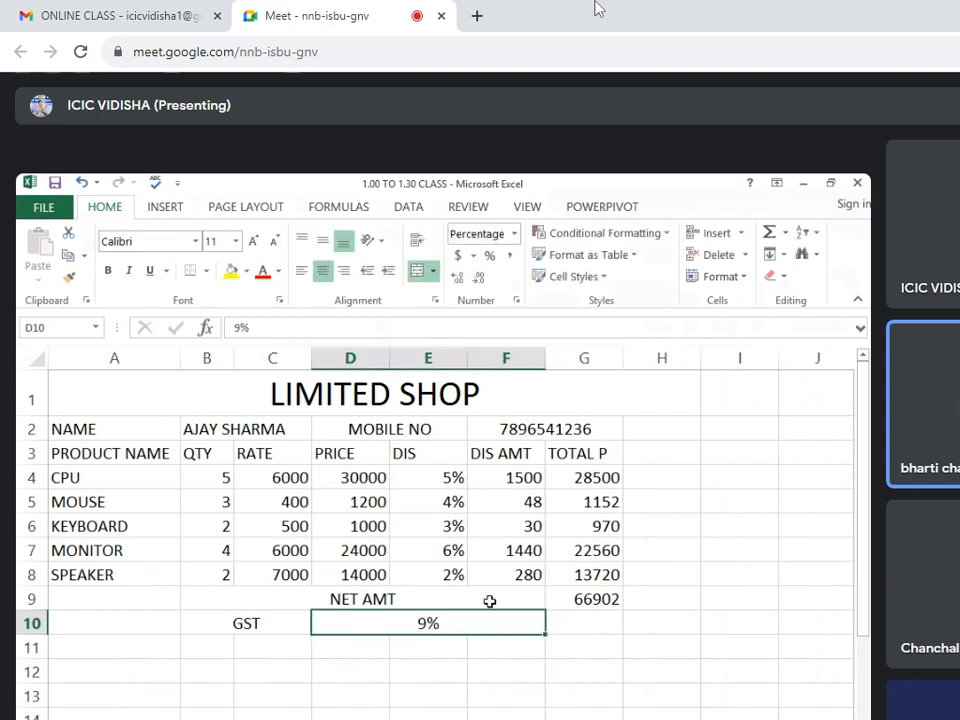
pyautogui.click(605, 600)
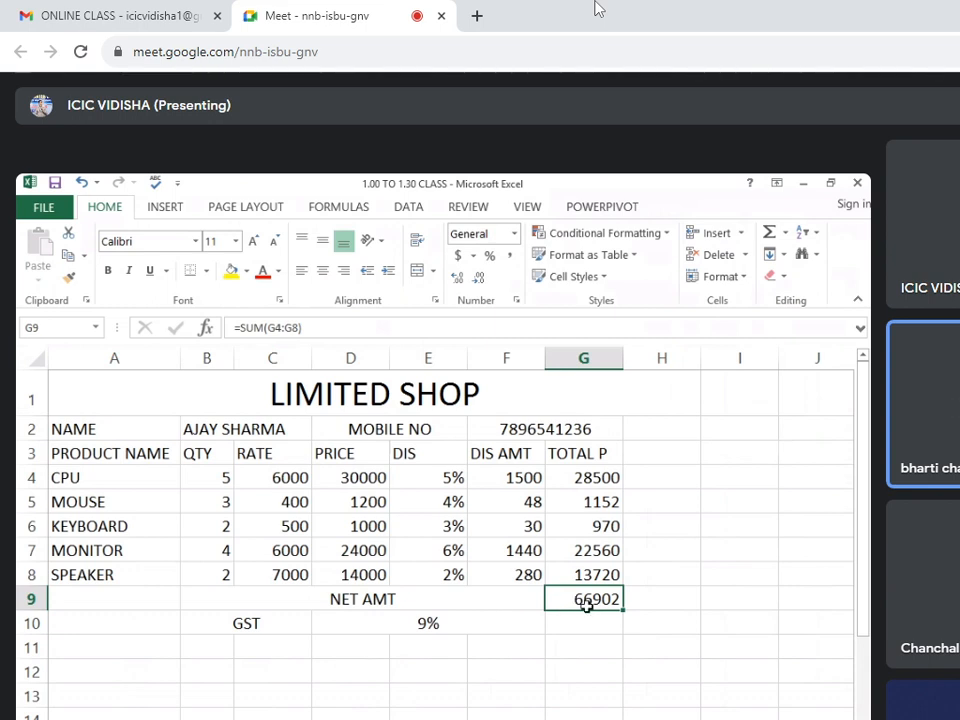
pyautogui.click(587, 627)
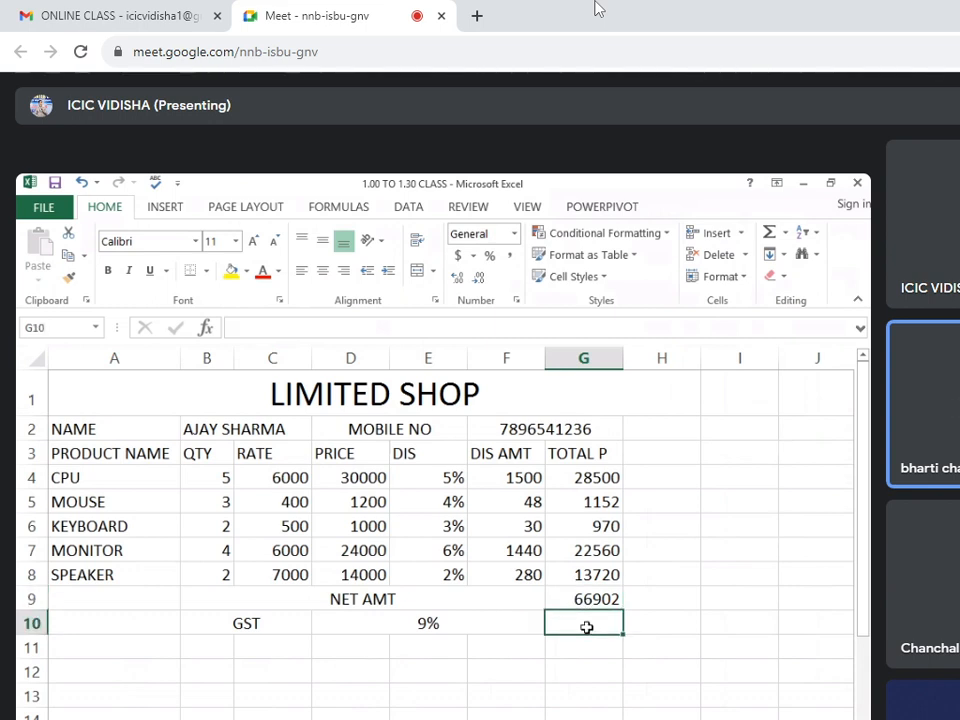
pyautogui.write('=')
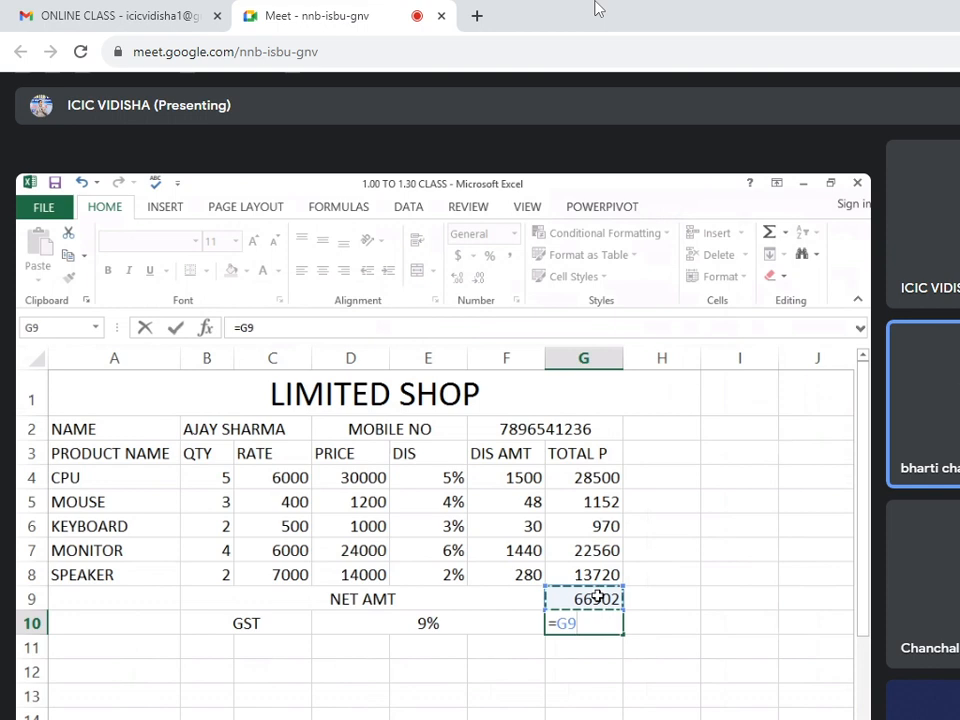
pyautogui.write('*')
pyautogui.click(494, 623)
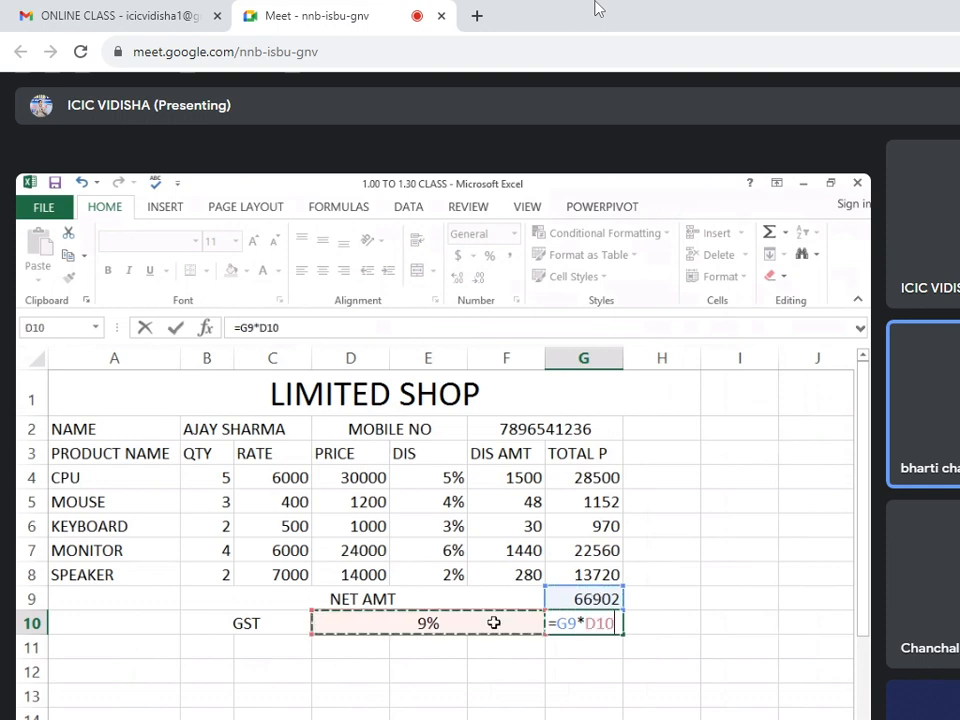
pyautogui.press('Return')
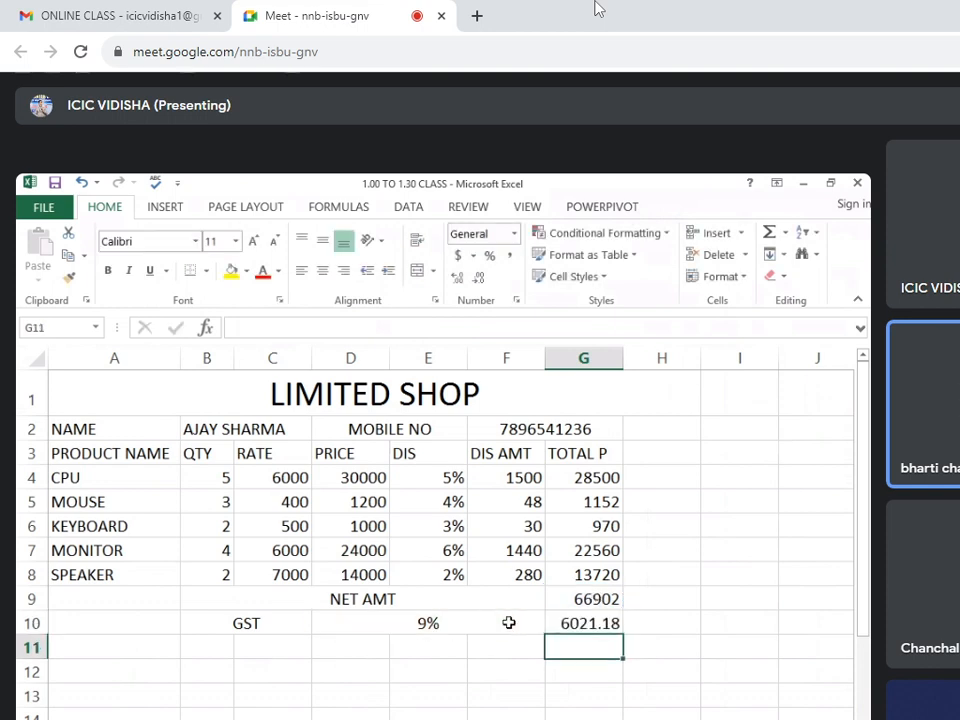
pyautogui.click(584, 623)
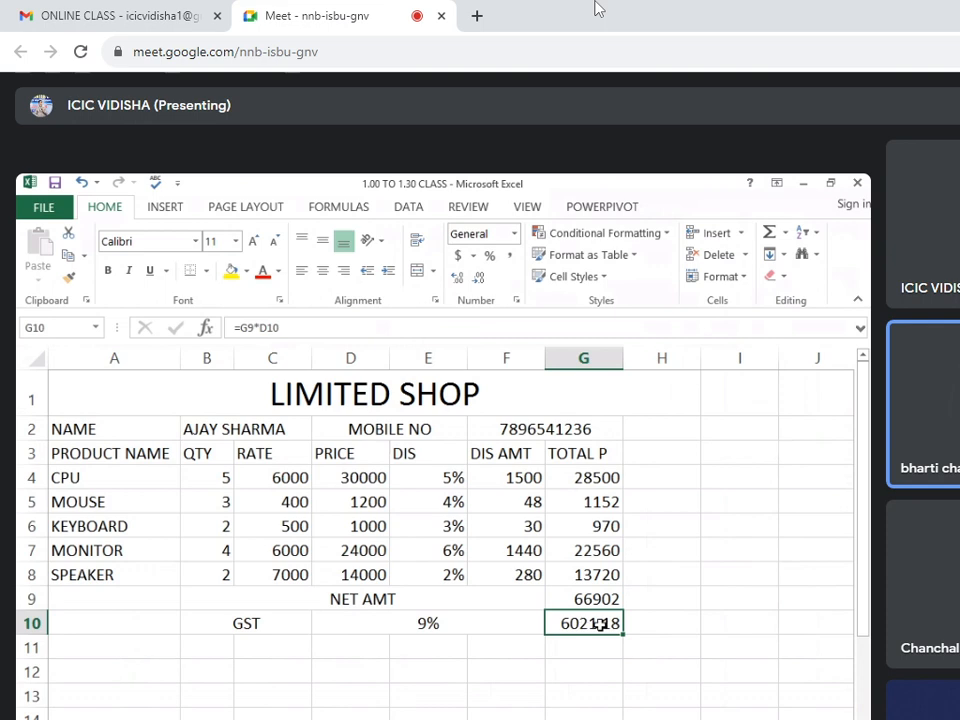
# Merge and center A11 to F11 below the GST row and label the cell NET AMT WITH GST.
pyautogui.click(506, 524)
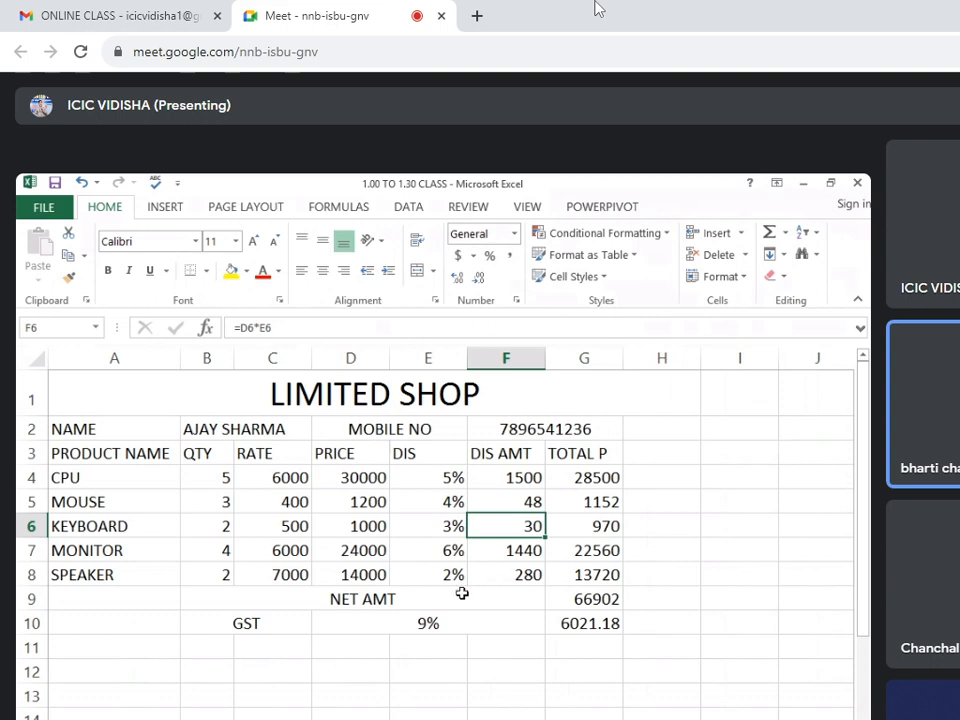
pyautogui.click(448, 621)
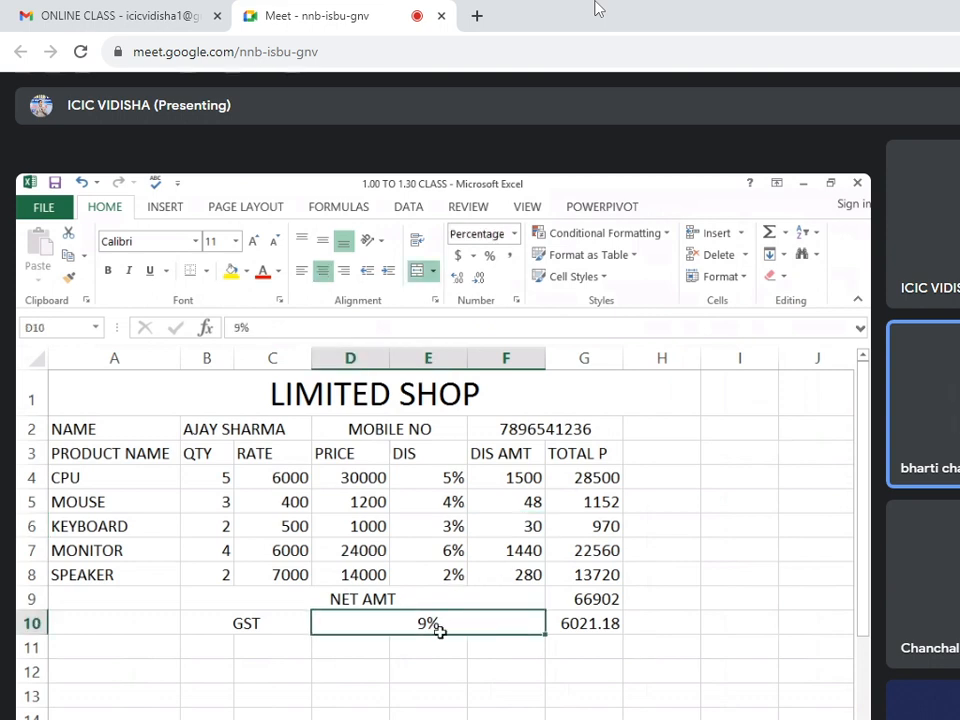
pyautogui.moveTo(150, 643); pyautogui.dragTo(515, 645)
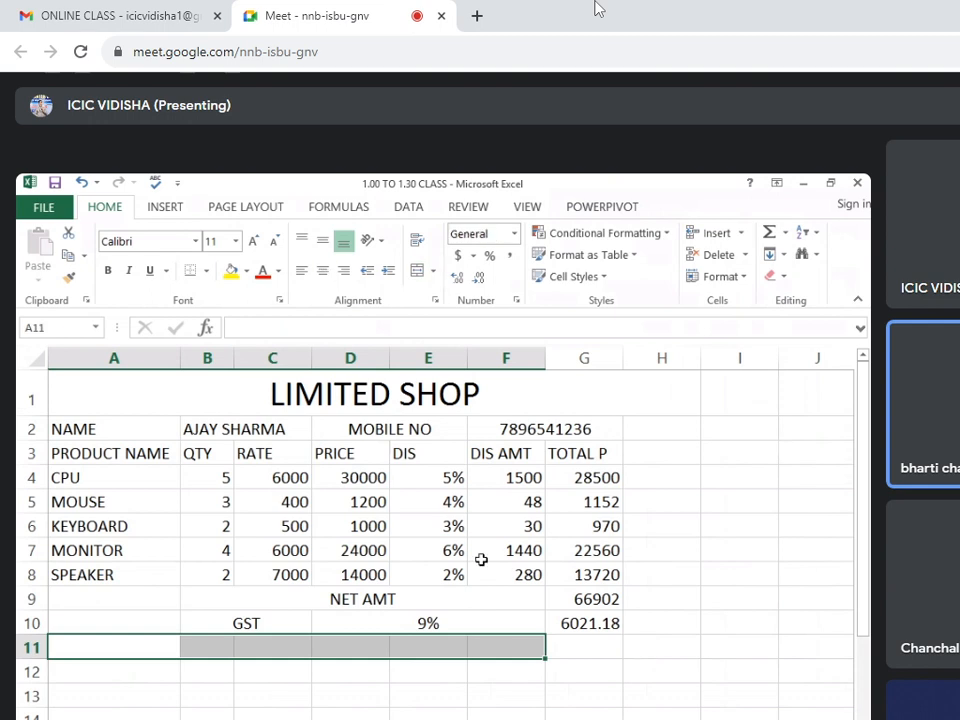
pyautogui.click(418, 272)
pyautogui.write('NET AMT')
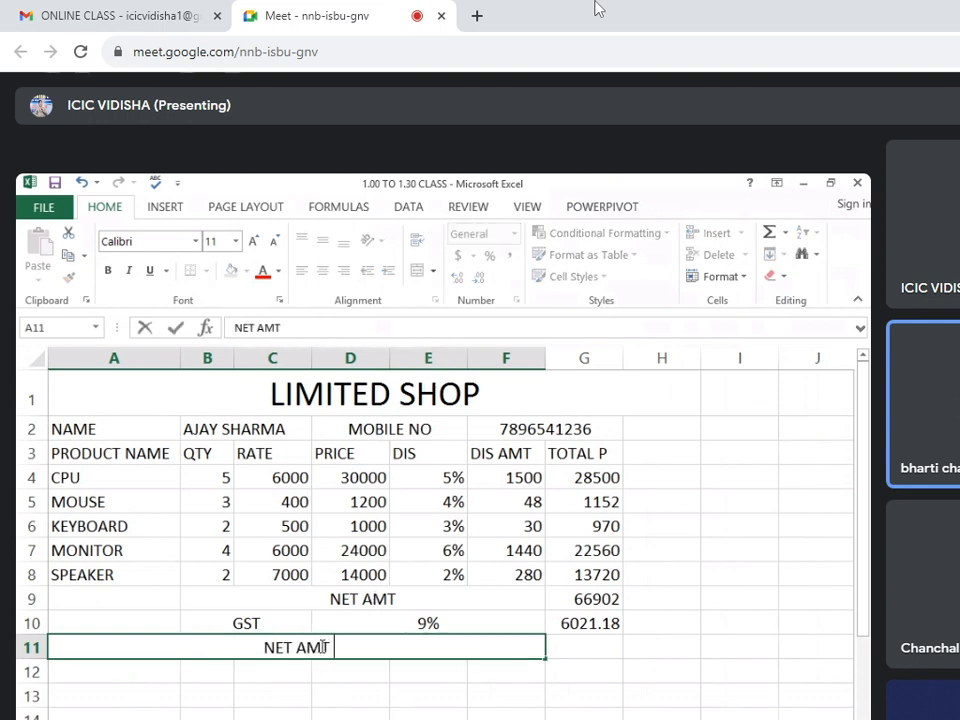
pyautogui.write(' WITH')
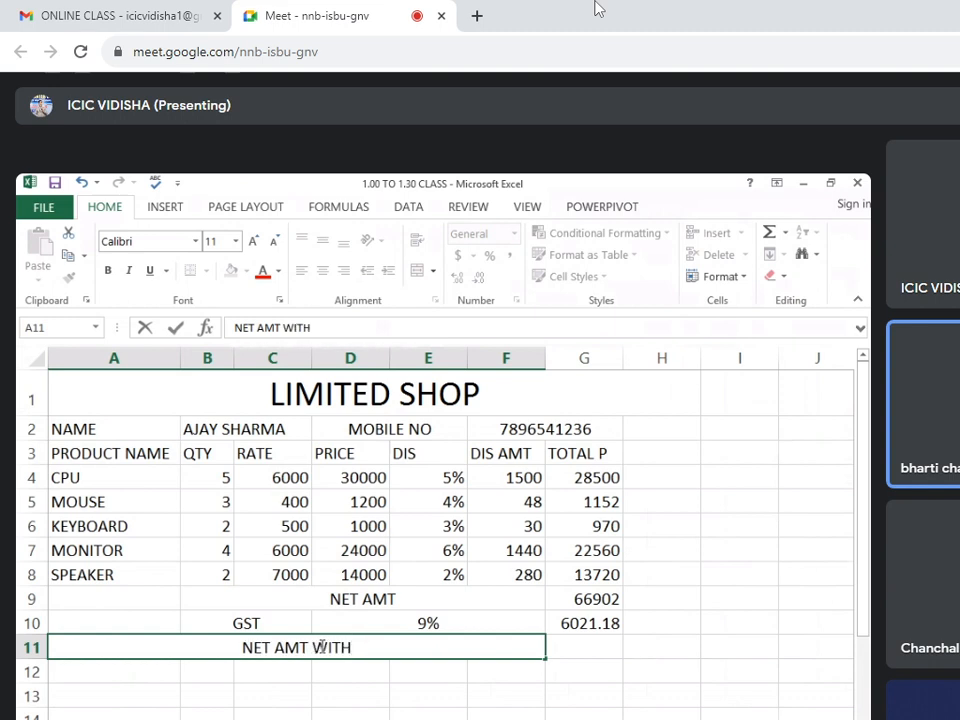
pyautogui.write(' GSST')
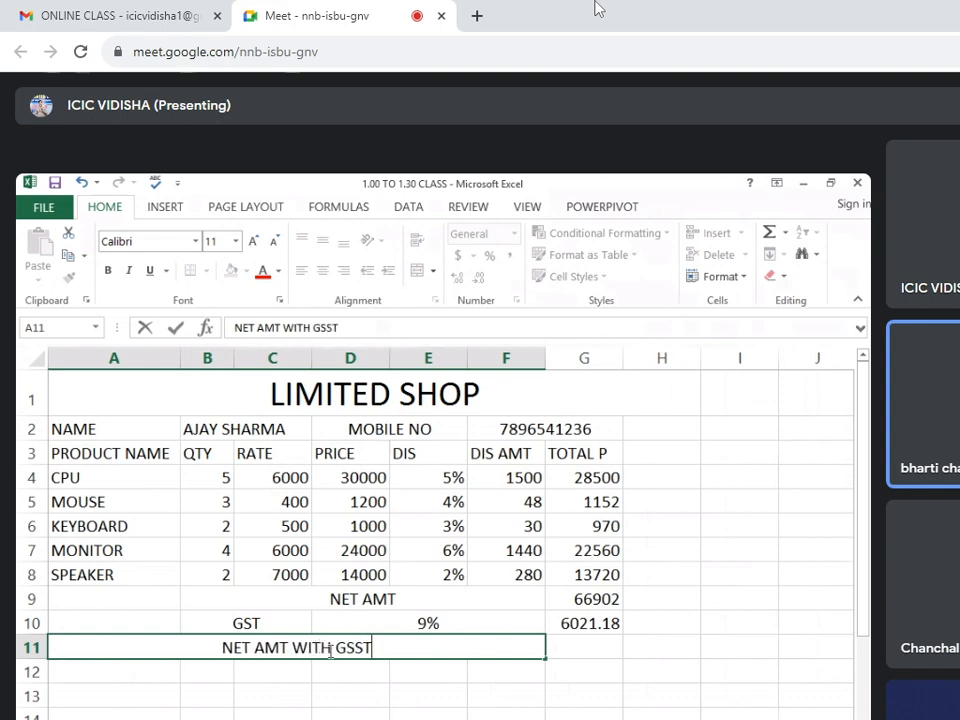
pyautogui.press('BackSpace')
pyautogui.press('BackSpace')
pyautogui.write('T')
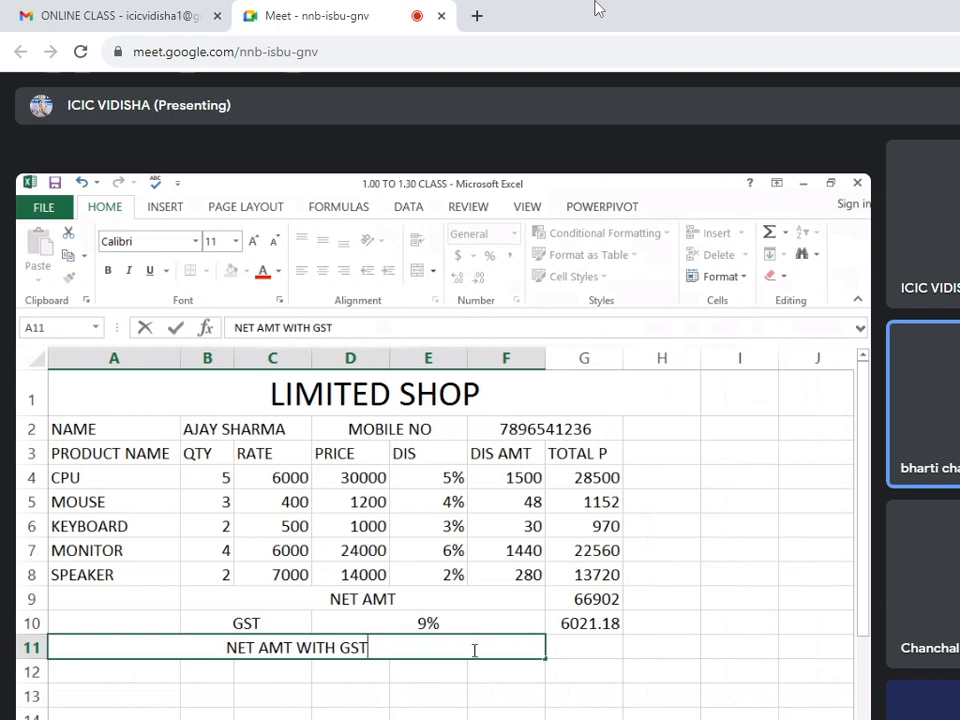
# Sum the net amount and GST from G9 and G10 into G11 with AutoSum and check the resulting formula.
pyautogui.click(576, 645)
pyautogui.moveTo(583, 601); pyautogui.dragTo(587, 643)
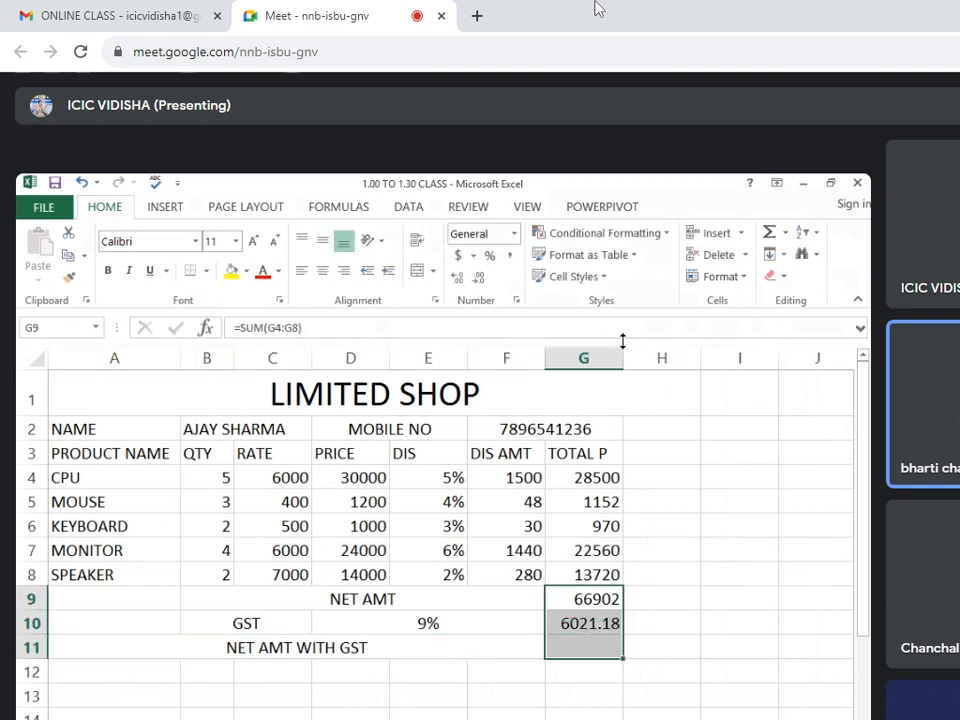
pyautogui.click(785, 232)
pyautogui.click(783, 255)
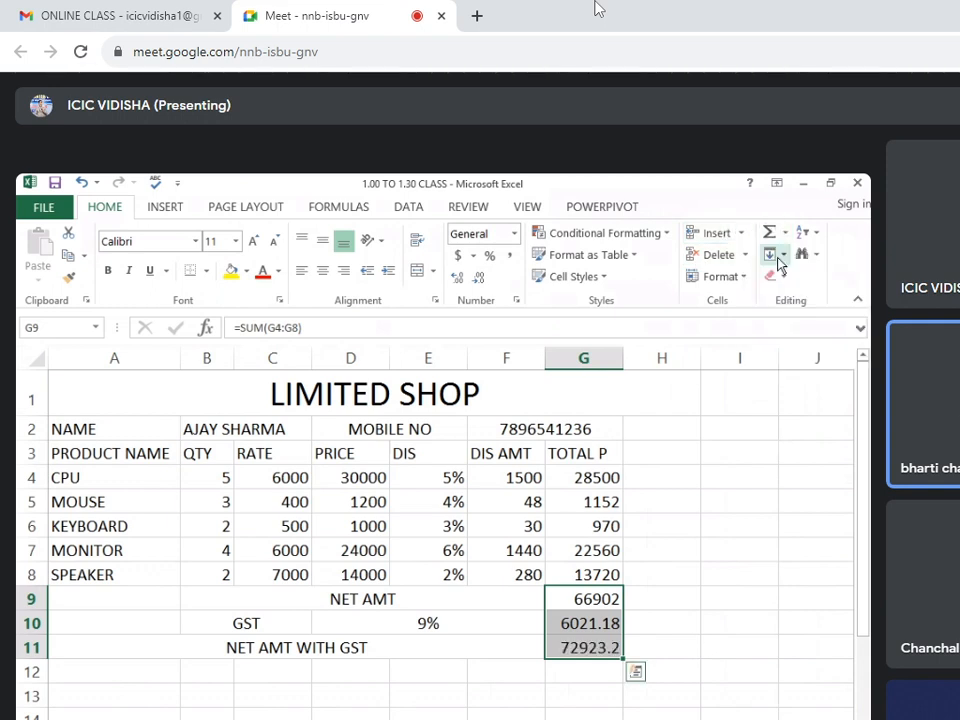
pyautogui.click(480, 668)
pyautogui.click(583, 648)
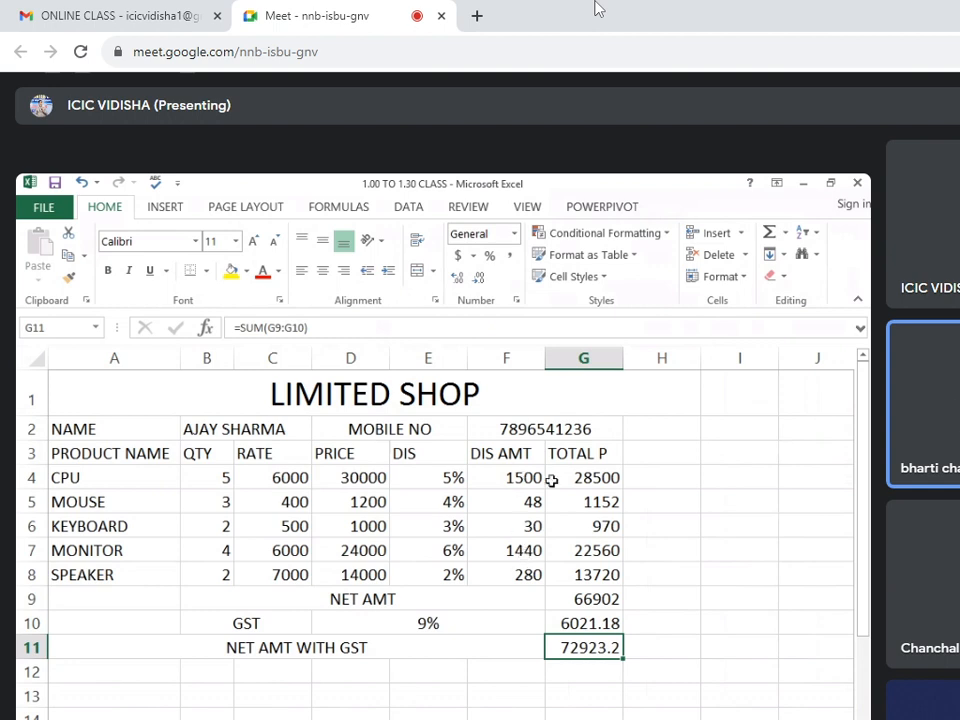
# Check the CPU row's total price formula and re-enter its price formula in D4 as =B4*C4.
pyautogui.click(585, 475)
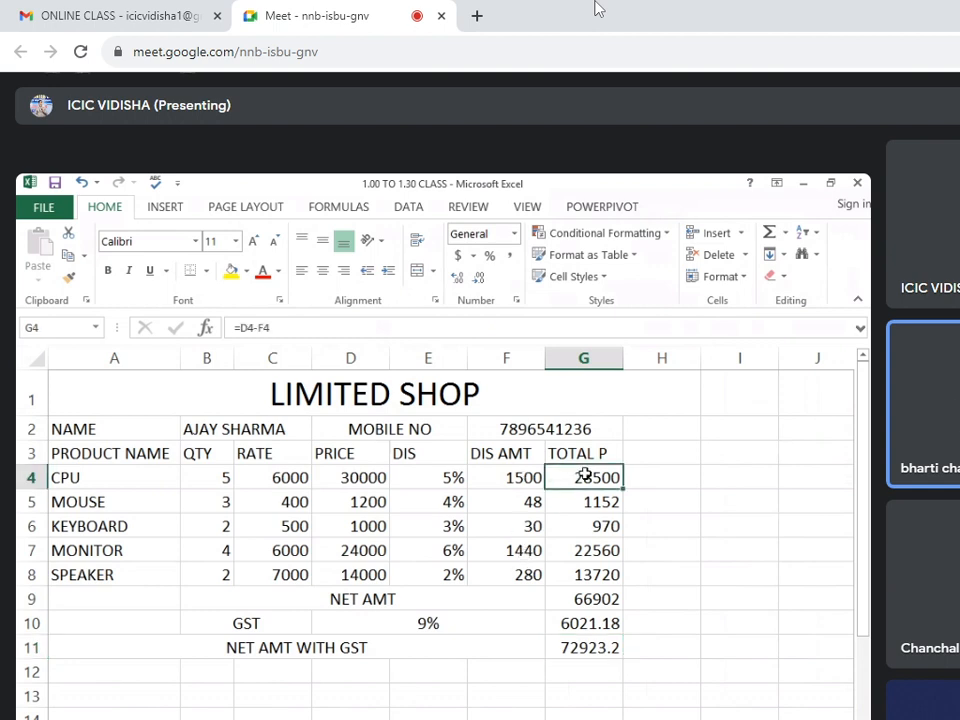
pyautogui.click(367, 482)
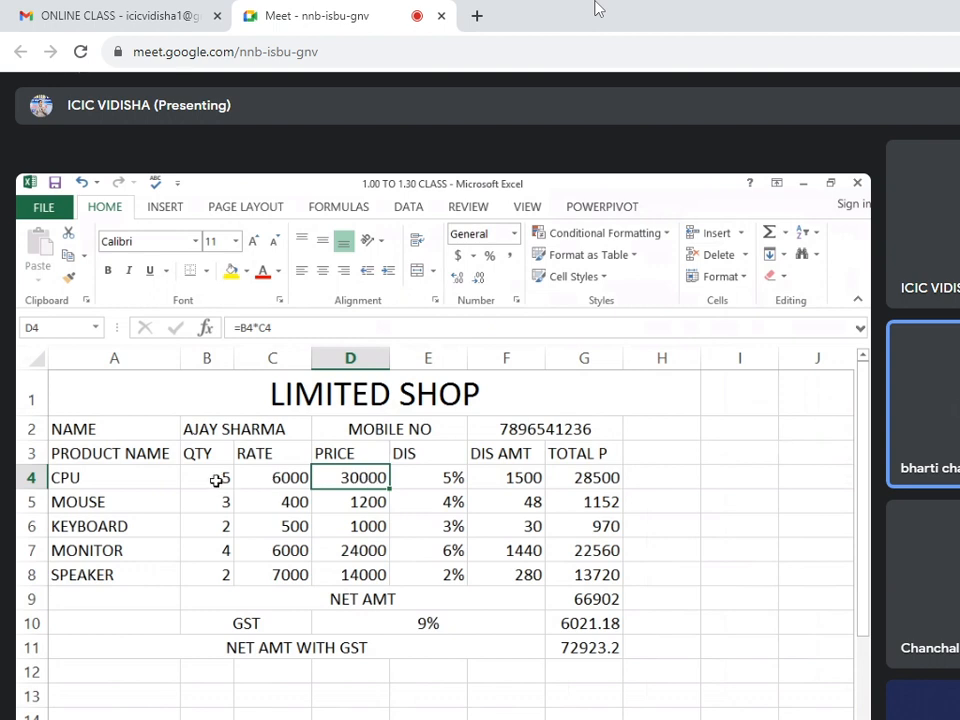
pyautogui.press('F2')
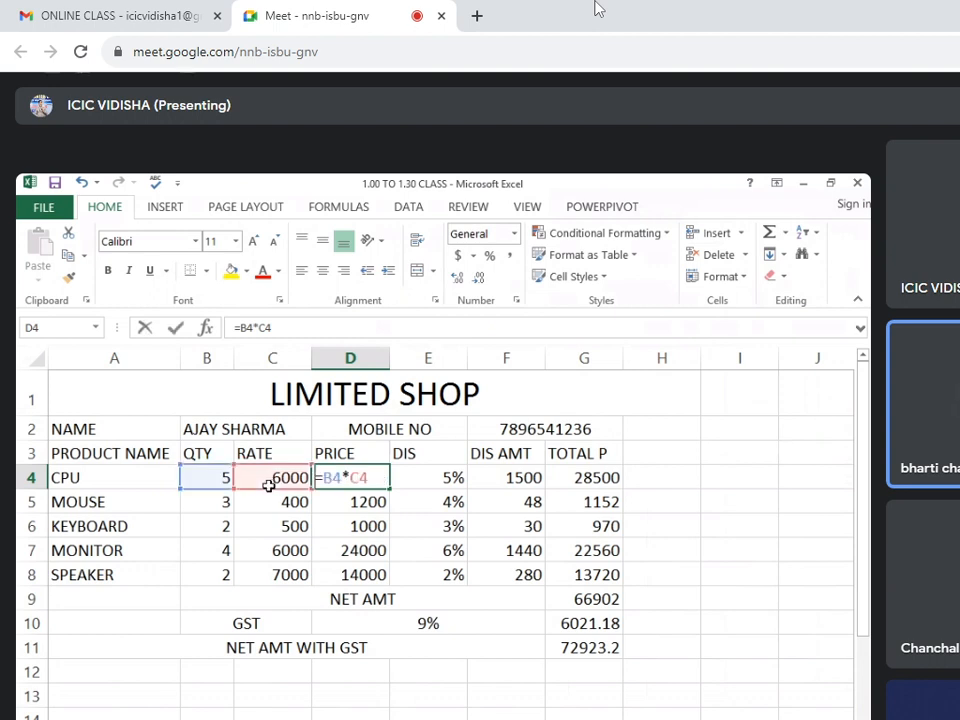
pyautogui.press('BackSpace')
pyautogui.press('BackSpace')
pyautogui.press('BackSpace')
pyautogui.press('BackSpace')
pyautogui.press('BackSpace')
pyautogui.press('BackSpace')
pyautogui.write('=')
pyautogui.click(218, 477)
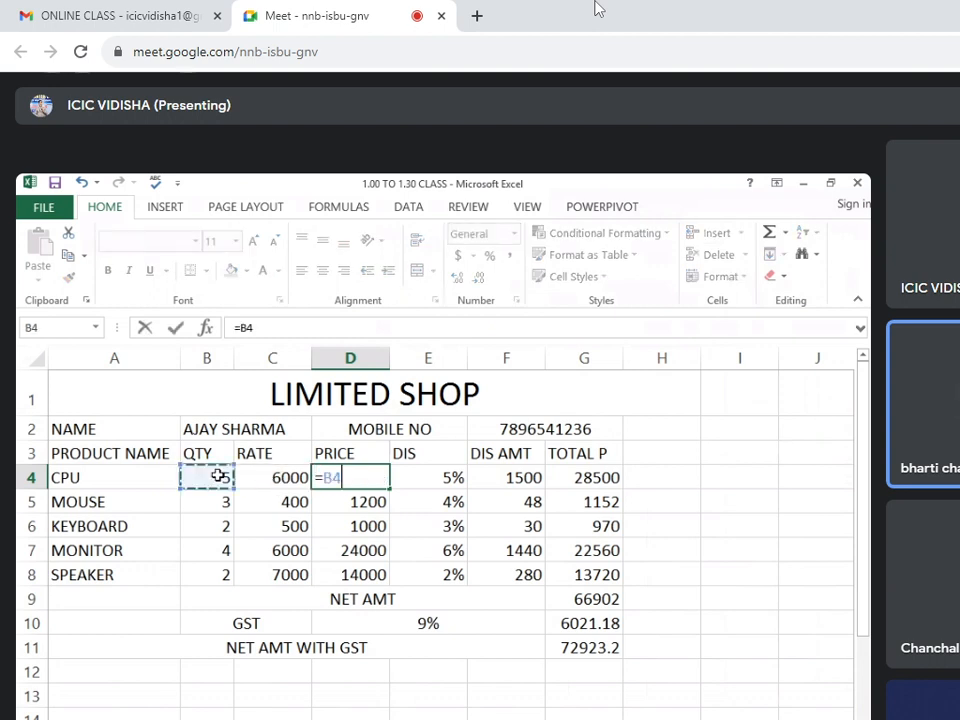
pyautogui.write('*')
pyautogui.click(264, 478)
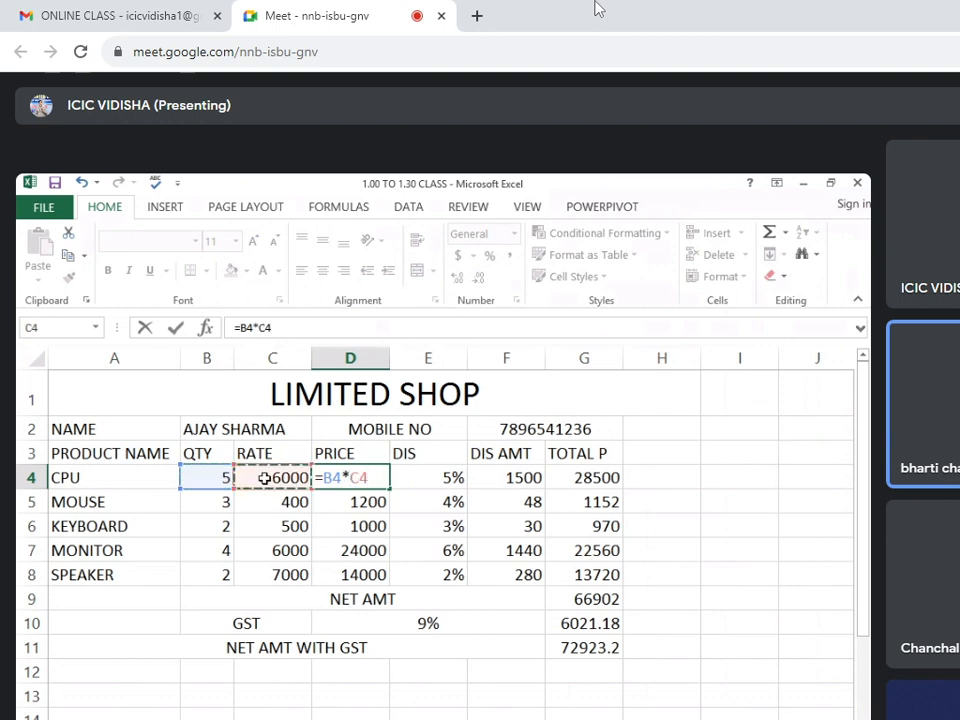
pyautogui.press('Return')
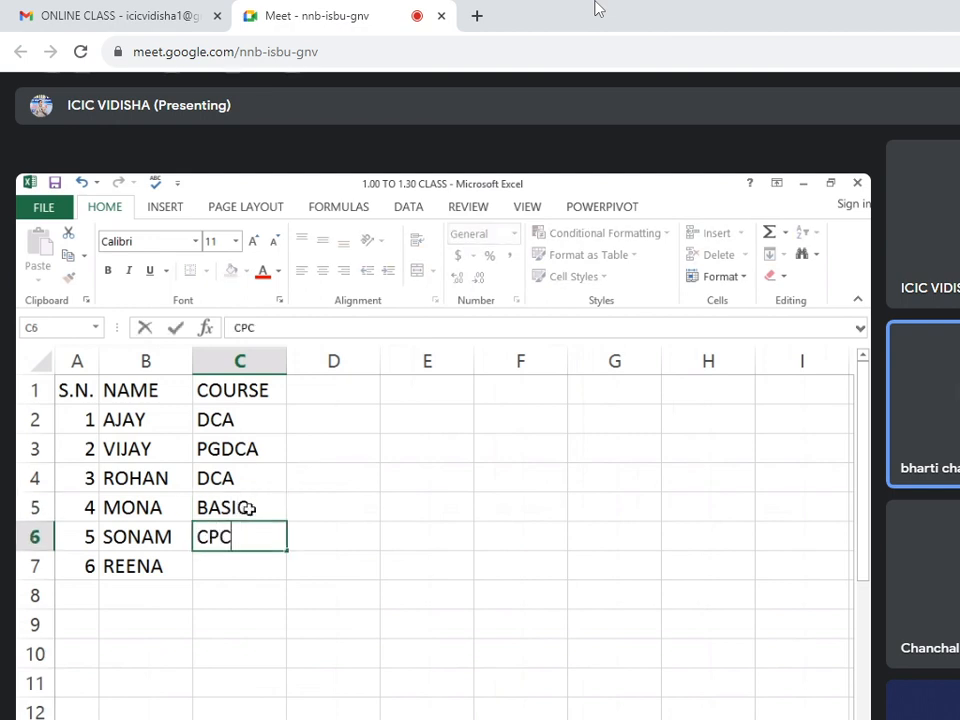
# Complete the COURSE column of the student list with CPCT in C6 and DEO in C7.
pyautogui.write('T')
pyautogui.press('Return')
pyautogui.write('SE')
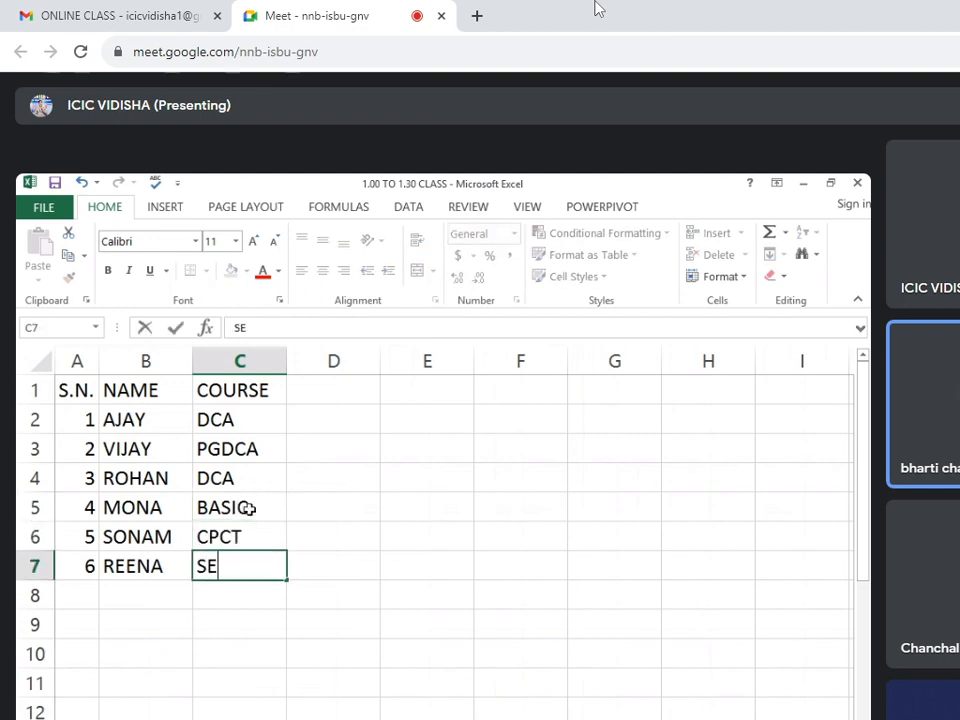
pyautogui.write('O')
pyautogui.press('BackSpace')
pyautogui.press('BackSpace')
pyautogui.press('BackSpace')
pyautogui.write('DEO')
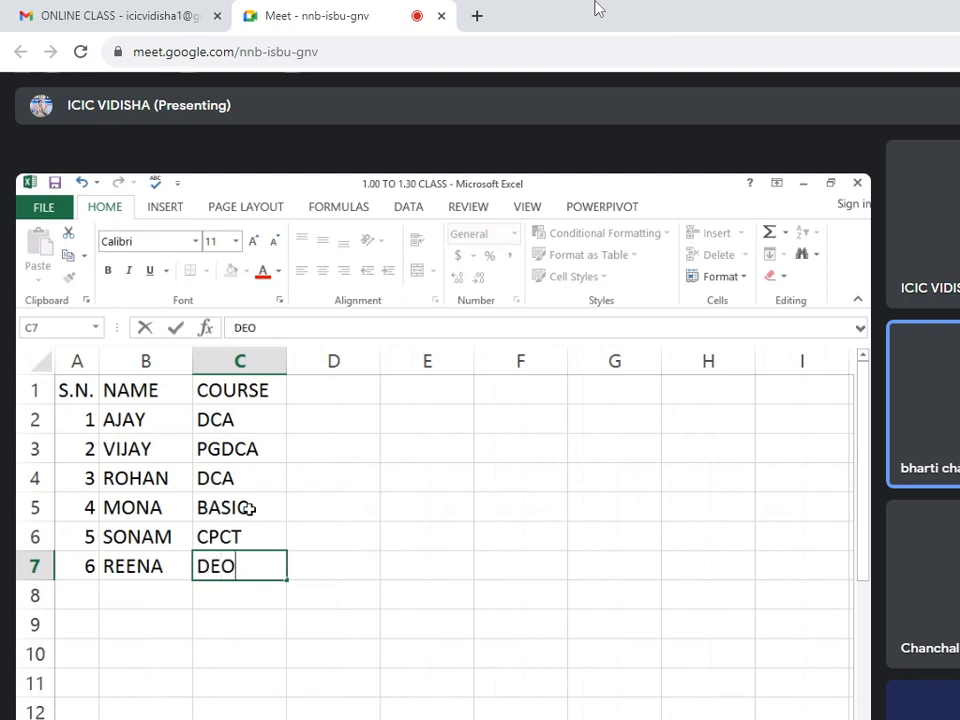
pyautogui.click(366, 478)
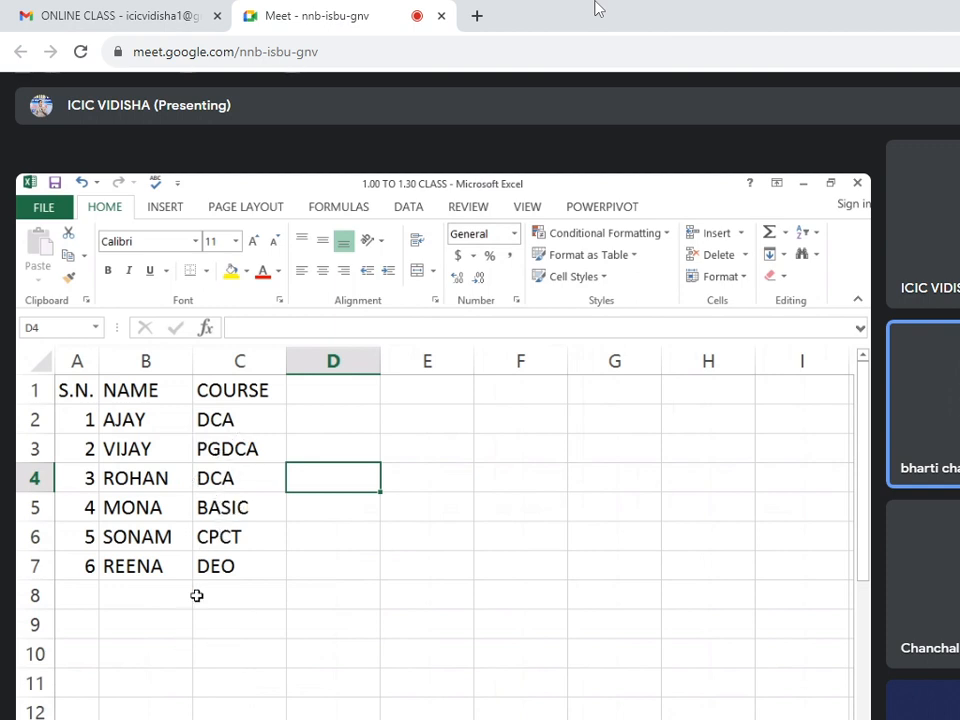
# Enter 1 and 2 in D1 and E1 and extend the series across row 1 up to 31 in AH1.
pyautogui.click(342, 395)
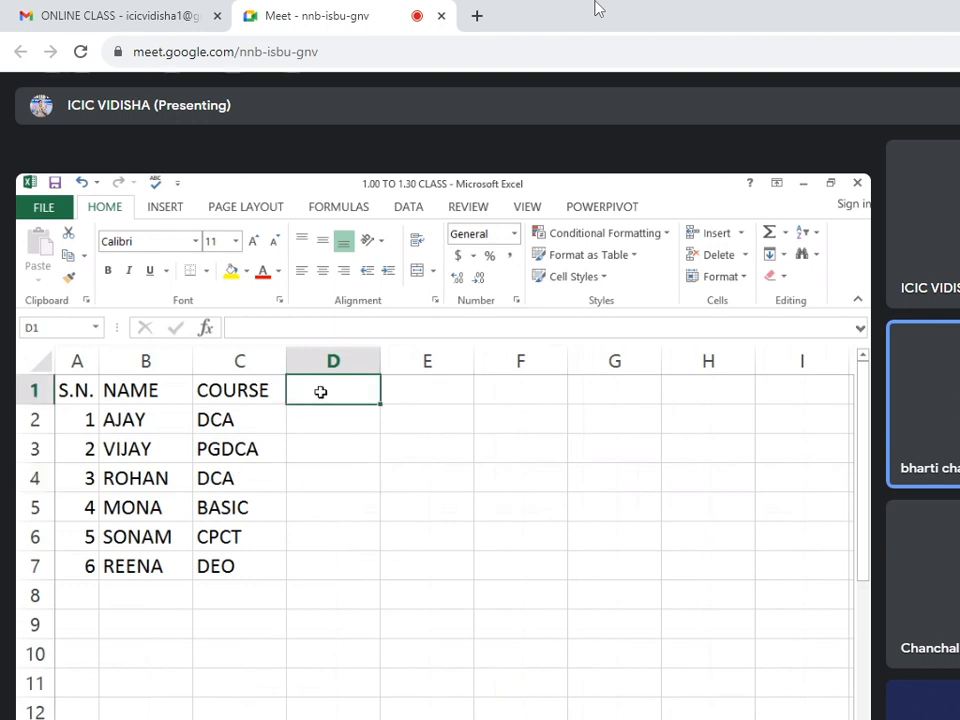
pyautogui.write('1')
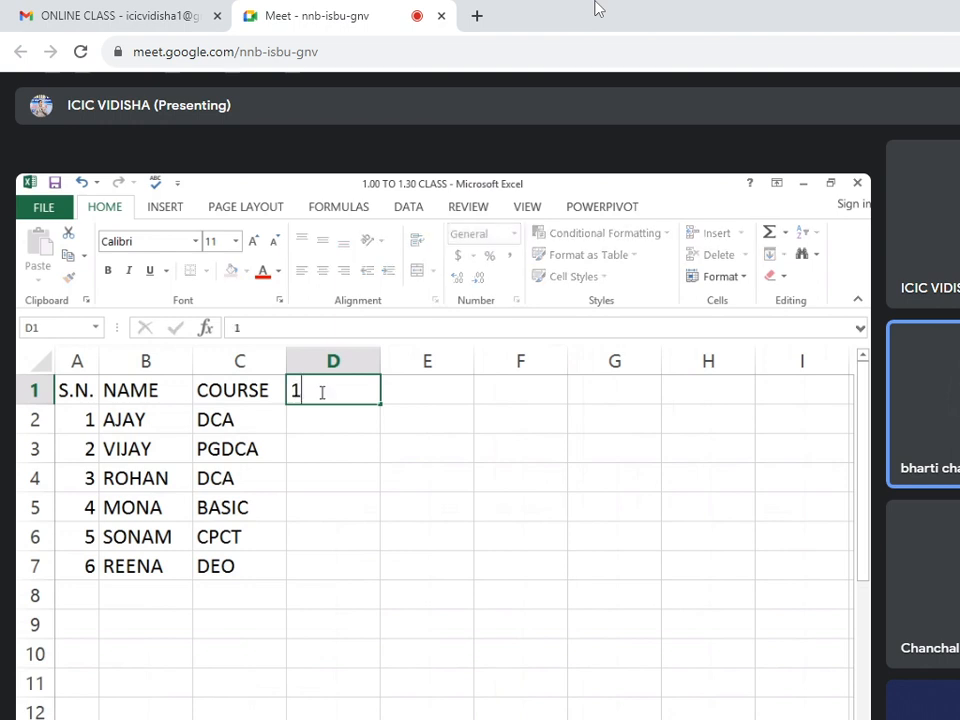
pyautogui.press('Tab')
pyautogui.write('2')
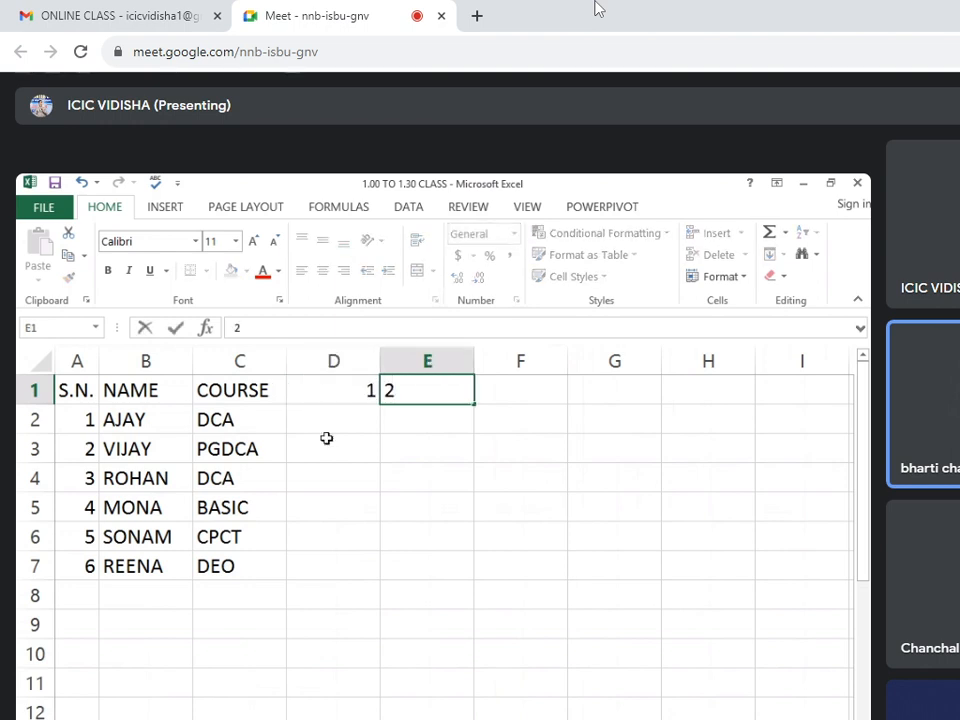
pyautogui.click(326, 440)
pyautogui.moveTo(338, 392); pyautogui.dragTo(448, 403)
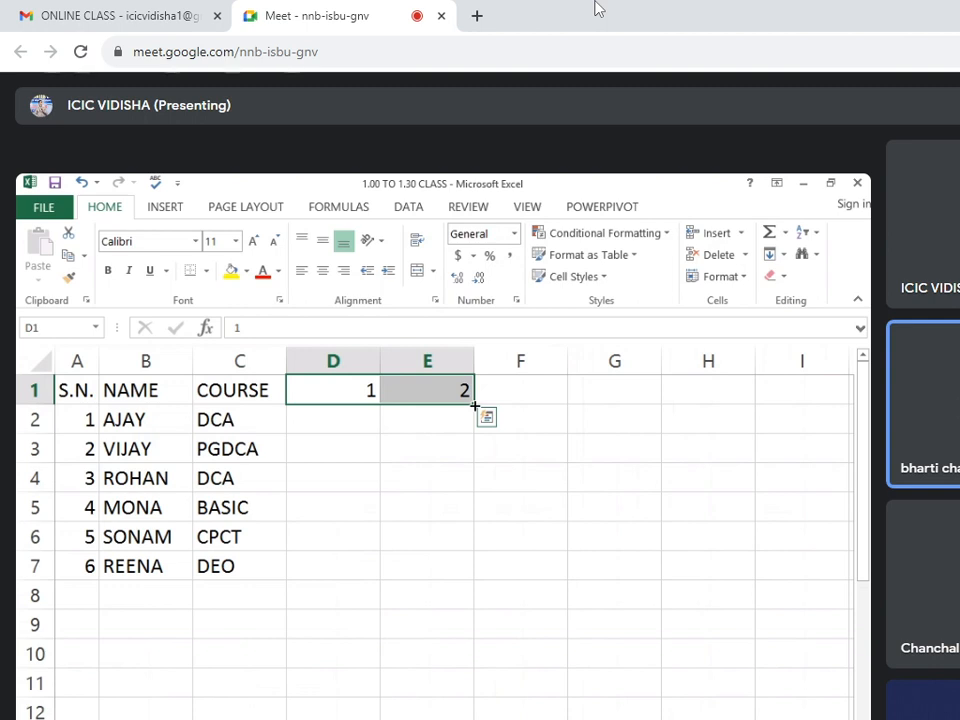
pyautogui.moveTo(475, 406); pyautogui.dragTo(317, 414)
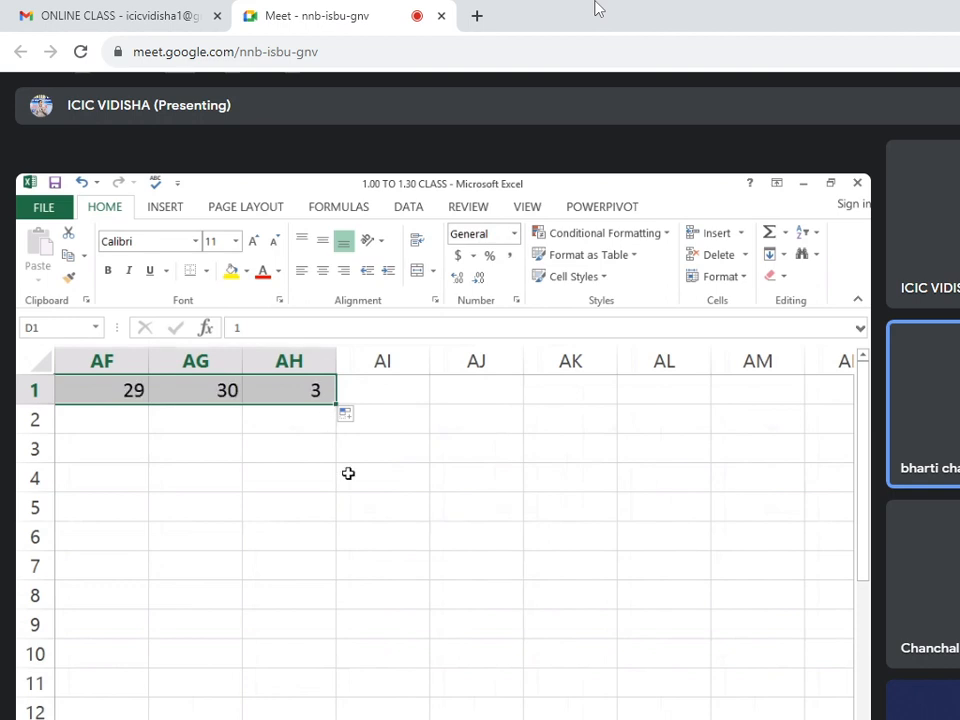
pyautogui.click(480, 538)
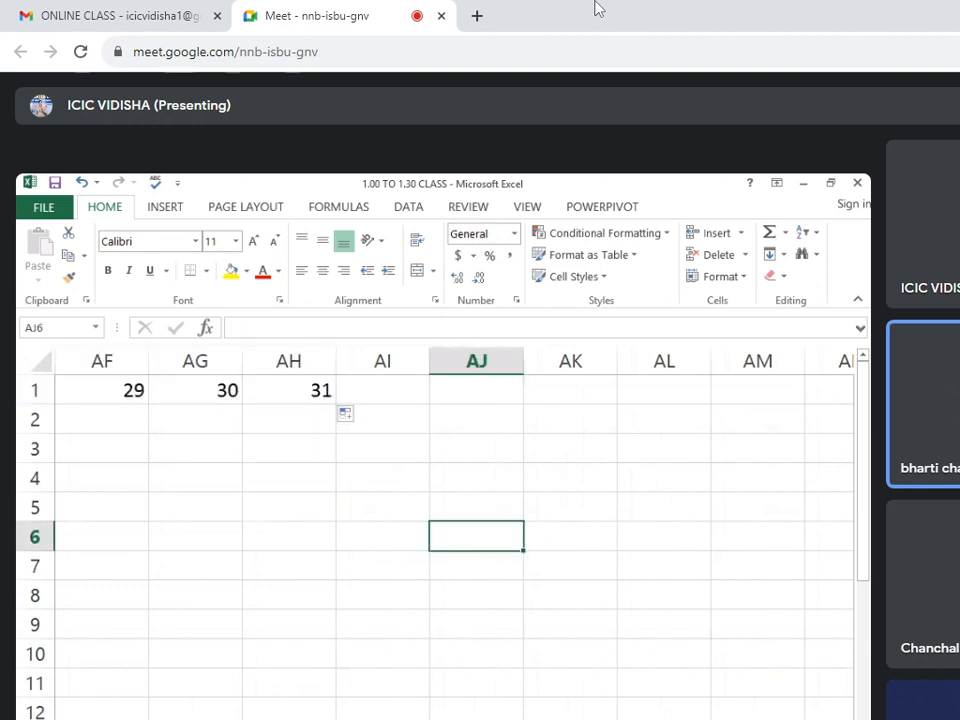
pyautogui.hscroll(-10, 413, 468)
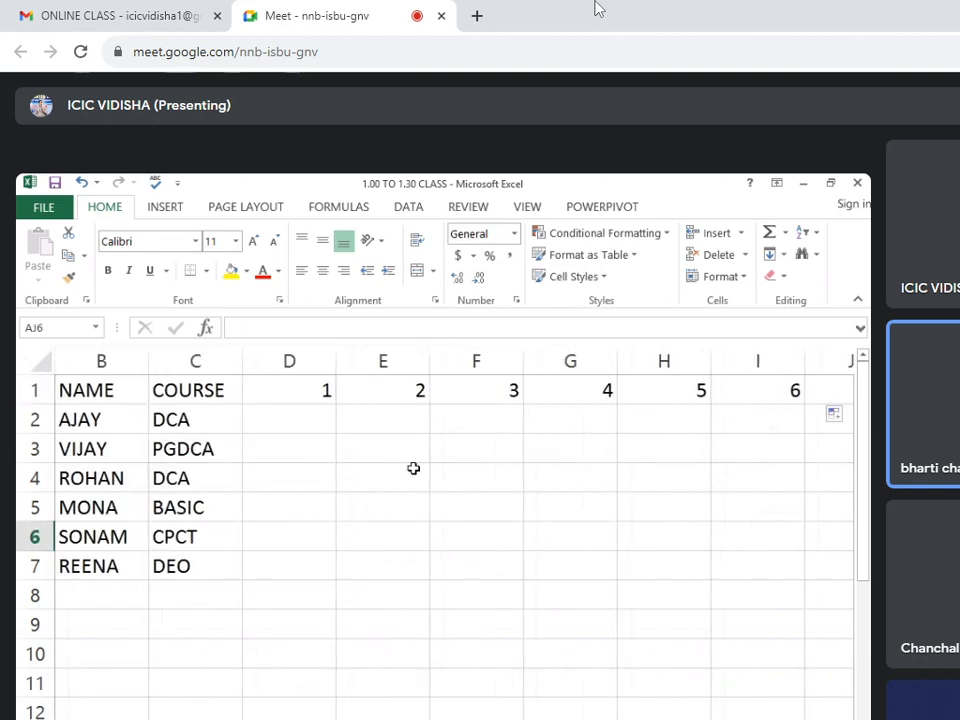
# Fill in the day 1 attendance in D2 to D7 with the marks P, A, L, P, A, L.
pyautogui.click(319, 414)
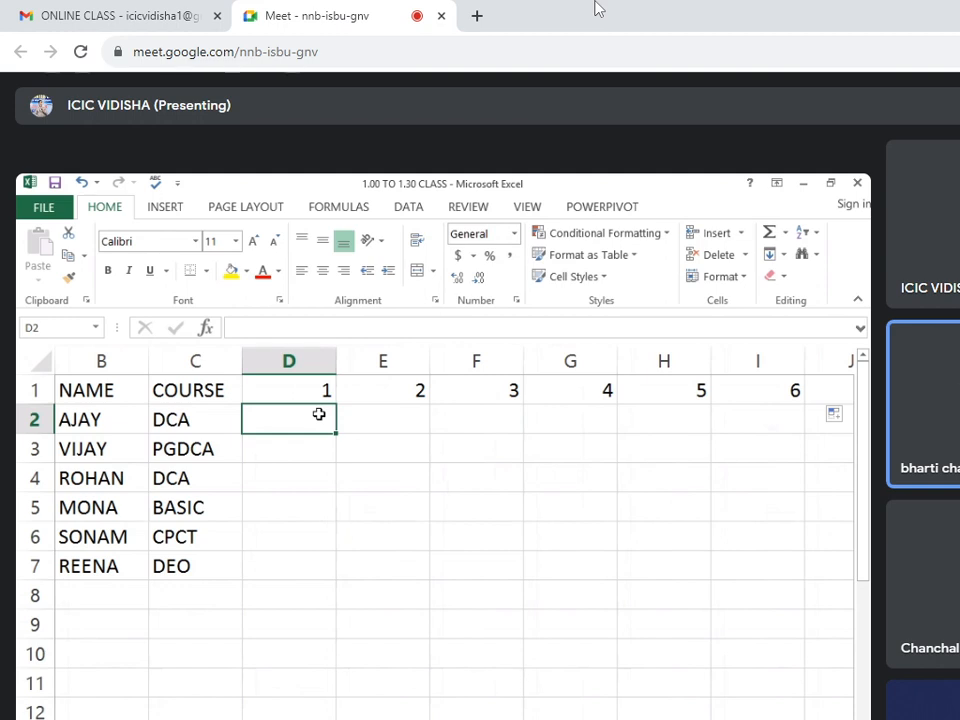
pyautogui.write('P')
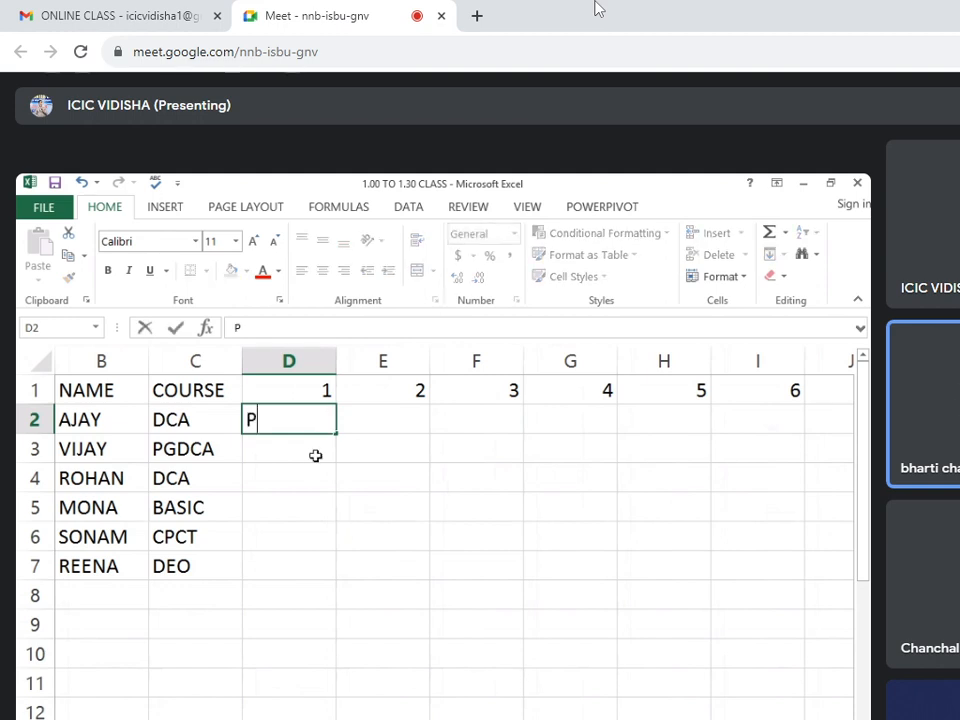
pyautogui.press('Return')
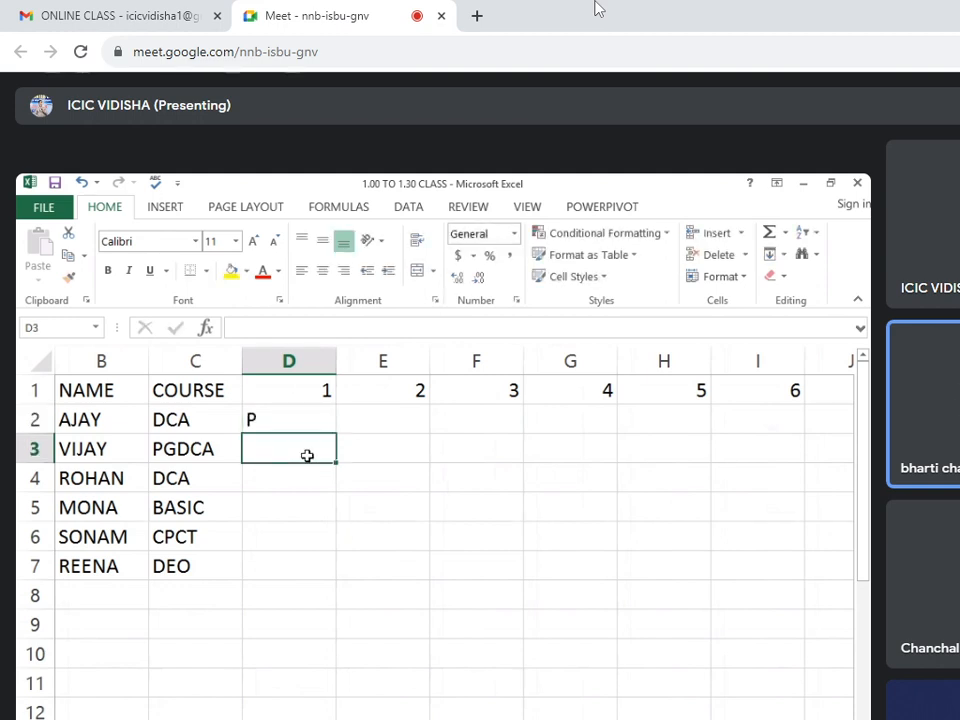
pyautogui.write('A')
pyautogui.press('Return')
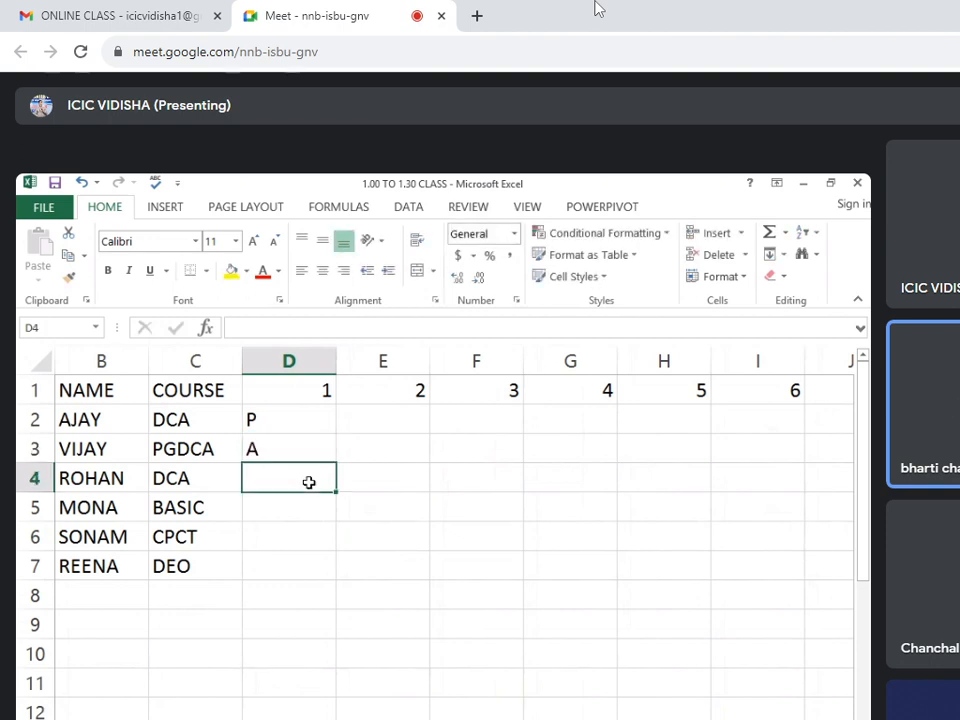
pyautogui.write('L')
pyautogui.press('Return')
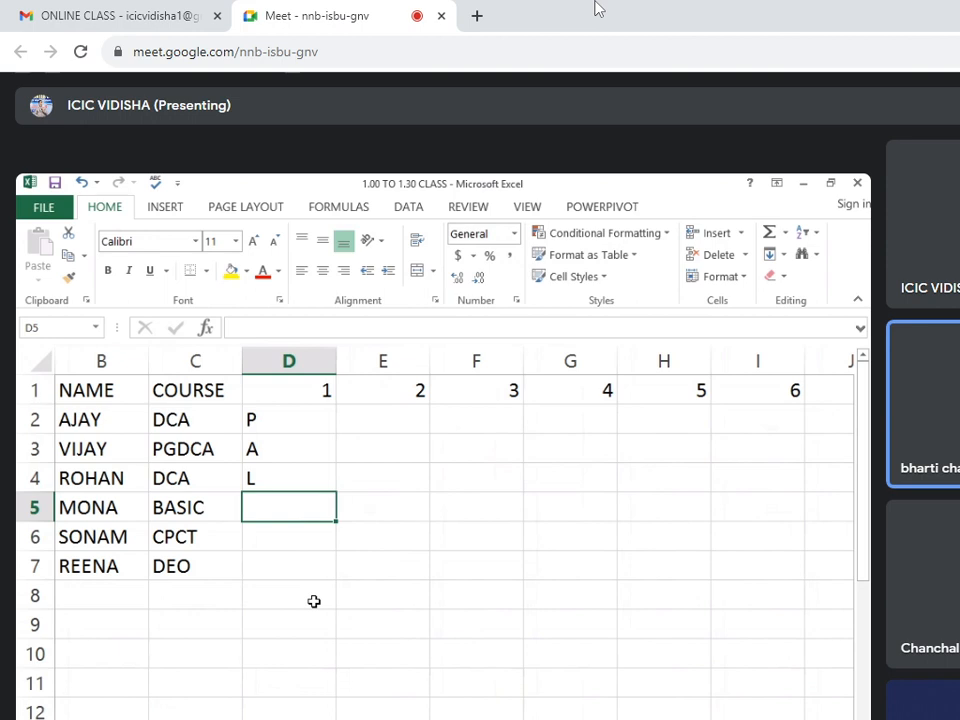
pyautogui.write('P')
pyautogui.press('Return')
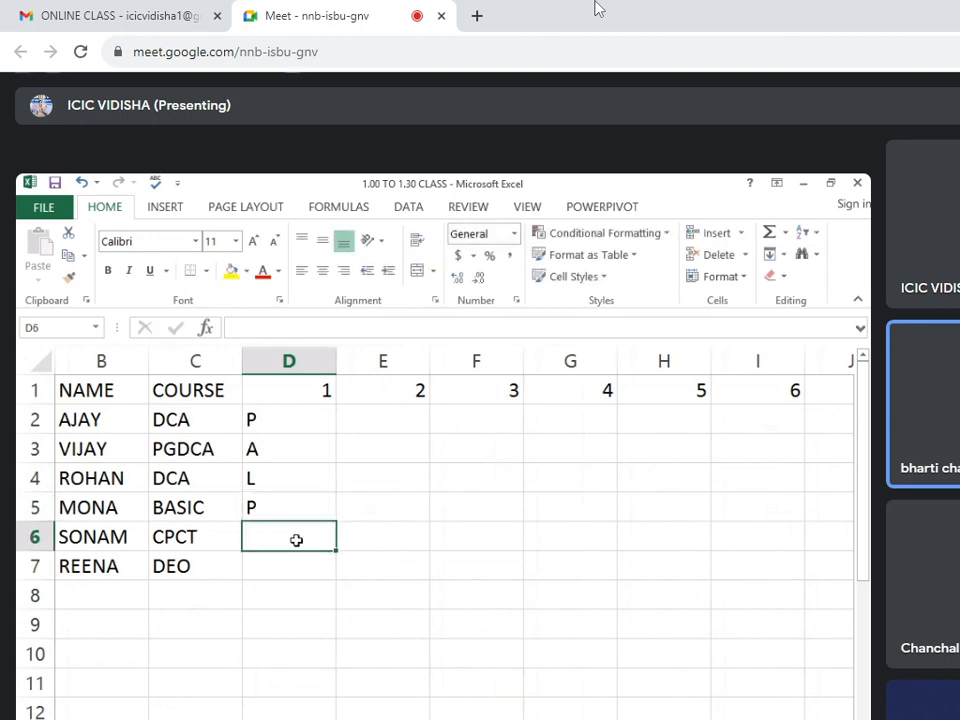
pyautogui.write('A')
pyautogui.press('Return')
pyautogui.write('L')
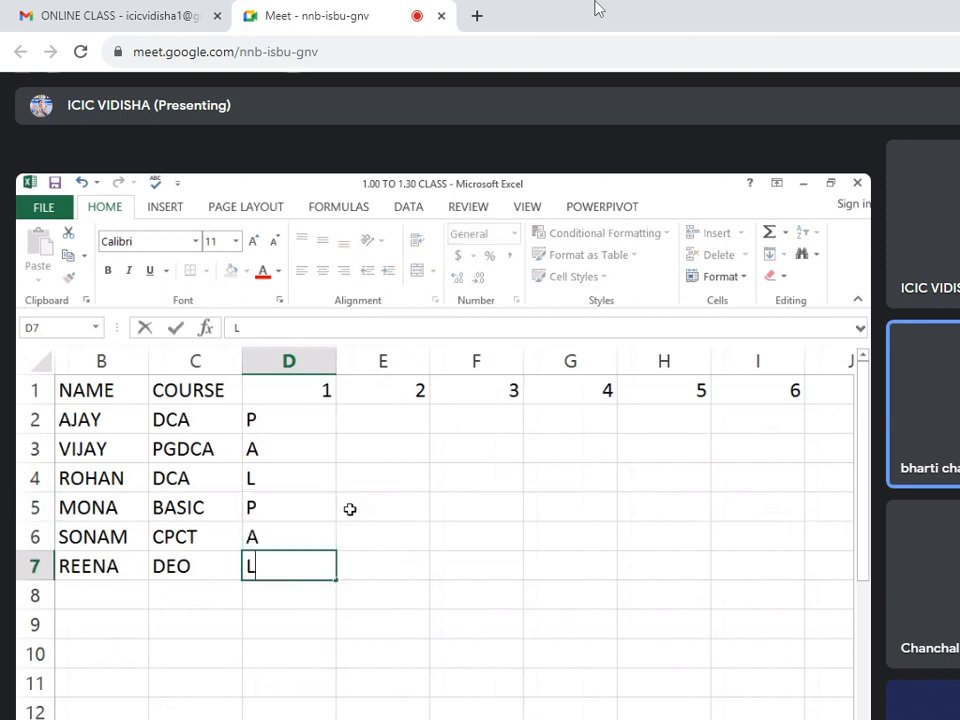
pyautogui.moveTo(300, 412); pyautogui.dragTo(296, 544)
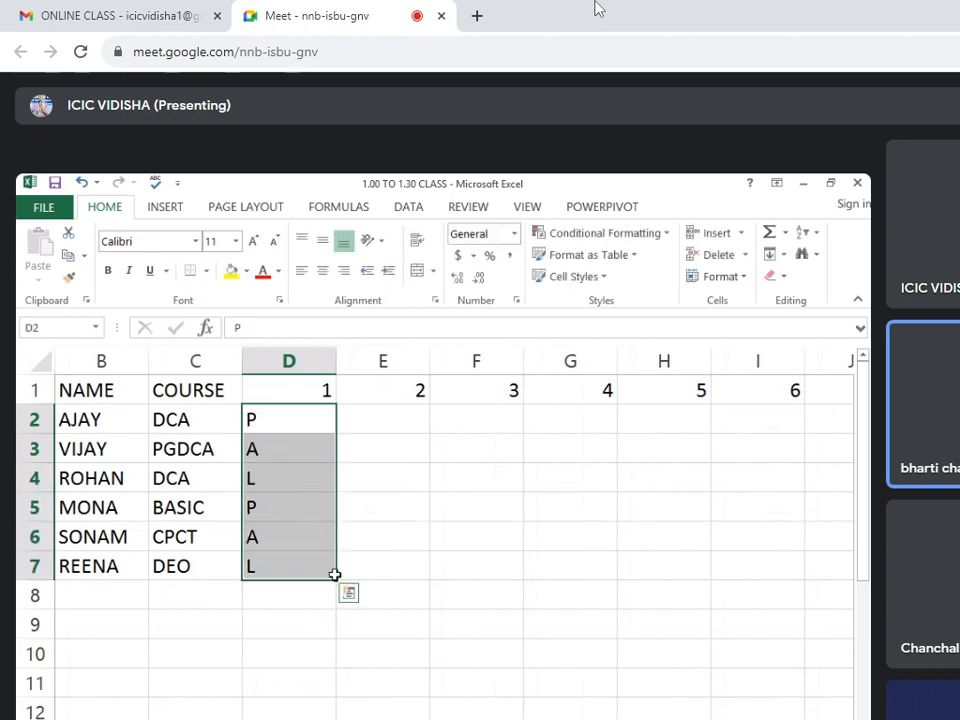
# Enter the day 2 and day 3 attendance for the first two students: A and L in E2:F2, L and P in E3:F3.
pyautogui.click(376, 424)
pyautogui.write('A')
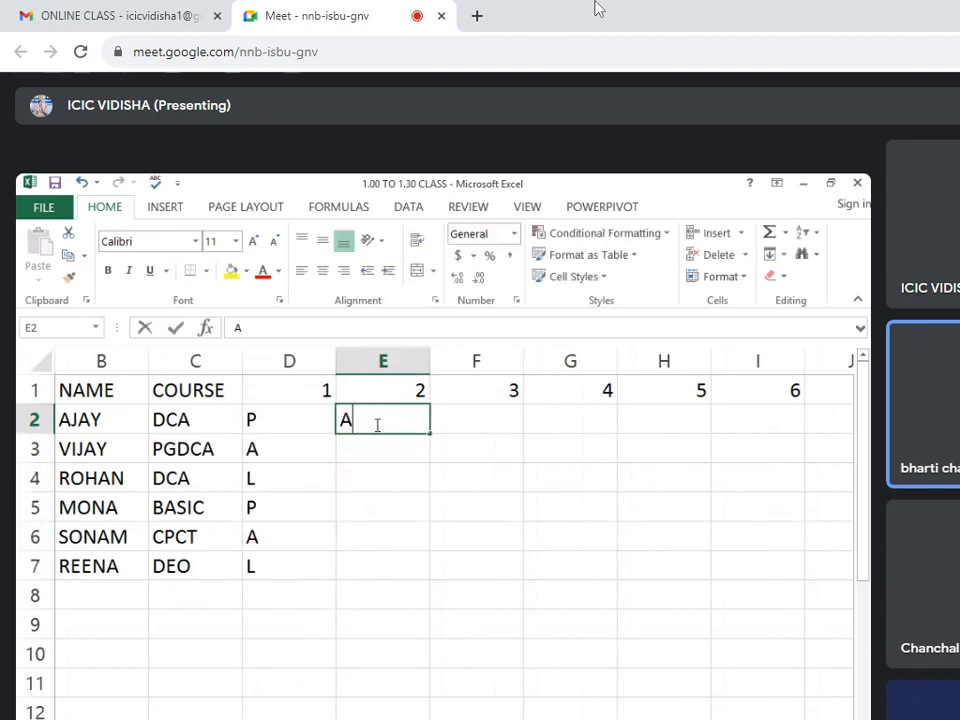
pyautogui.click(460, 428)
pyautogui.write('L')
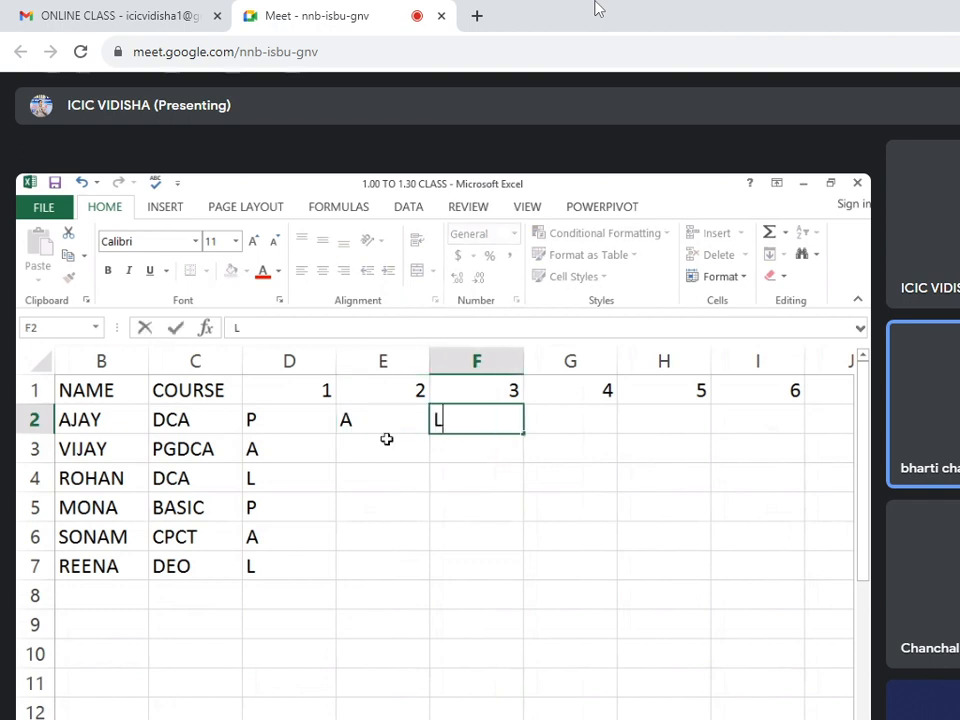
pyautogui.click(386, 441)
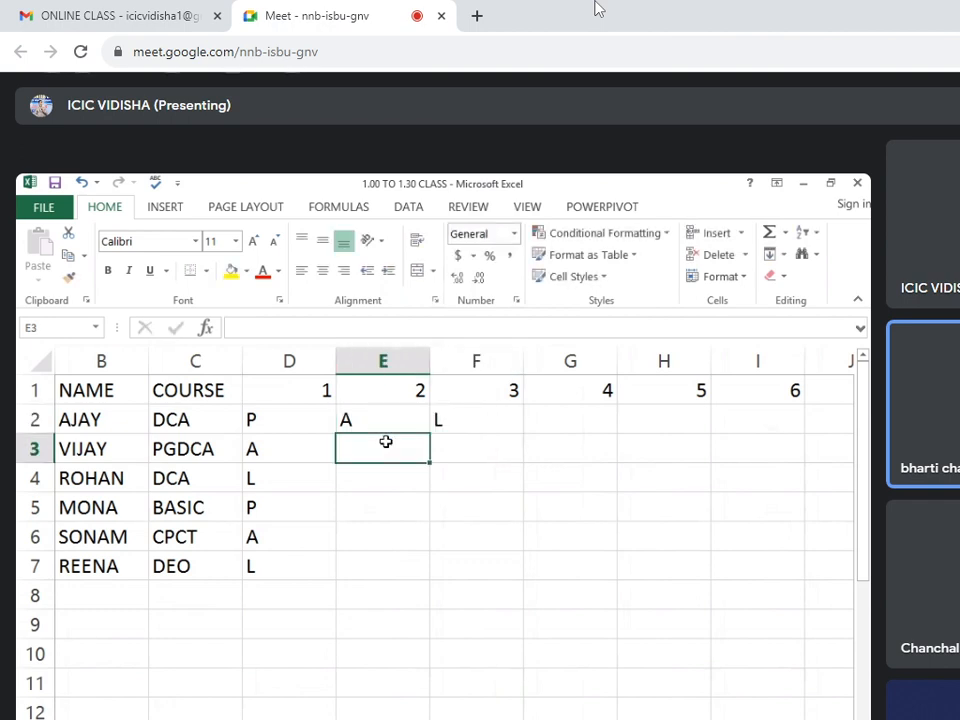
pyautogui.write('L')
pyautogui.click(461, 447)
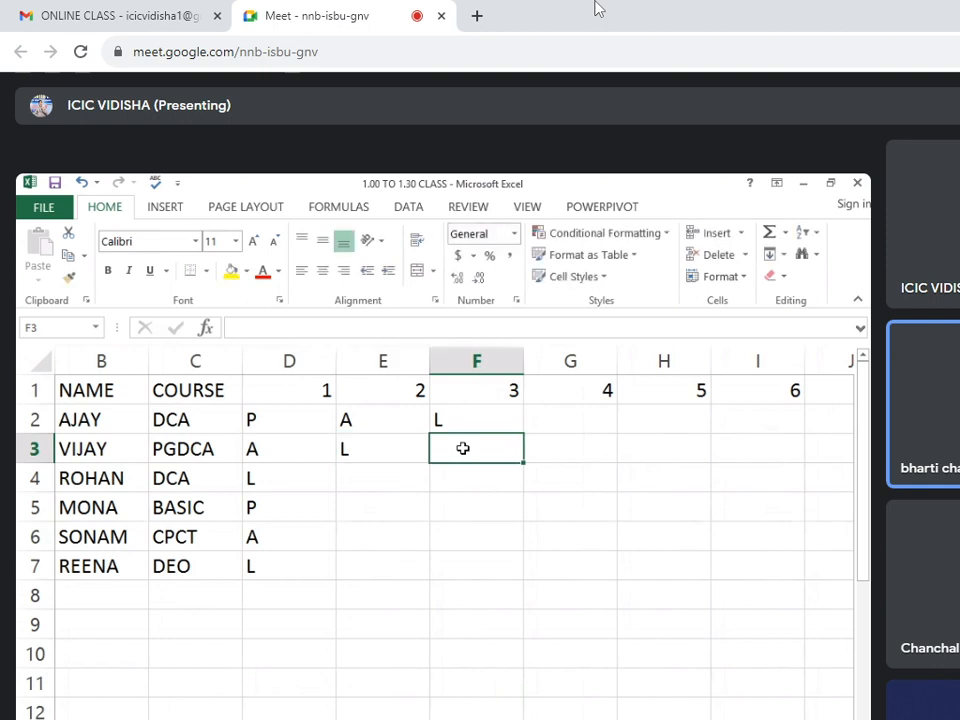
pyautogui.write('P')
# Enter the day 2 and day 3 marks A and P in E4:F4 and L and A in E5:F5.
pyautogui.click(384, 477)
pyautogui.write('A')
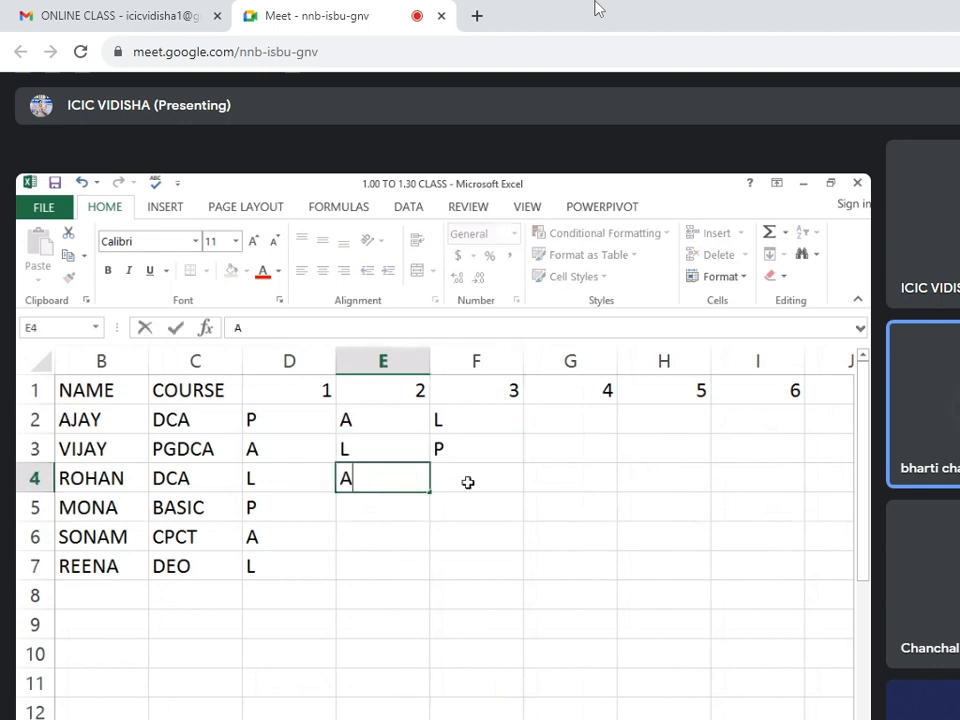
pyautogui.click(467, 482)
pyautogui.write('P')
pyautogui.click(386, 514)
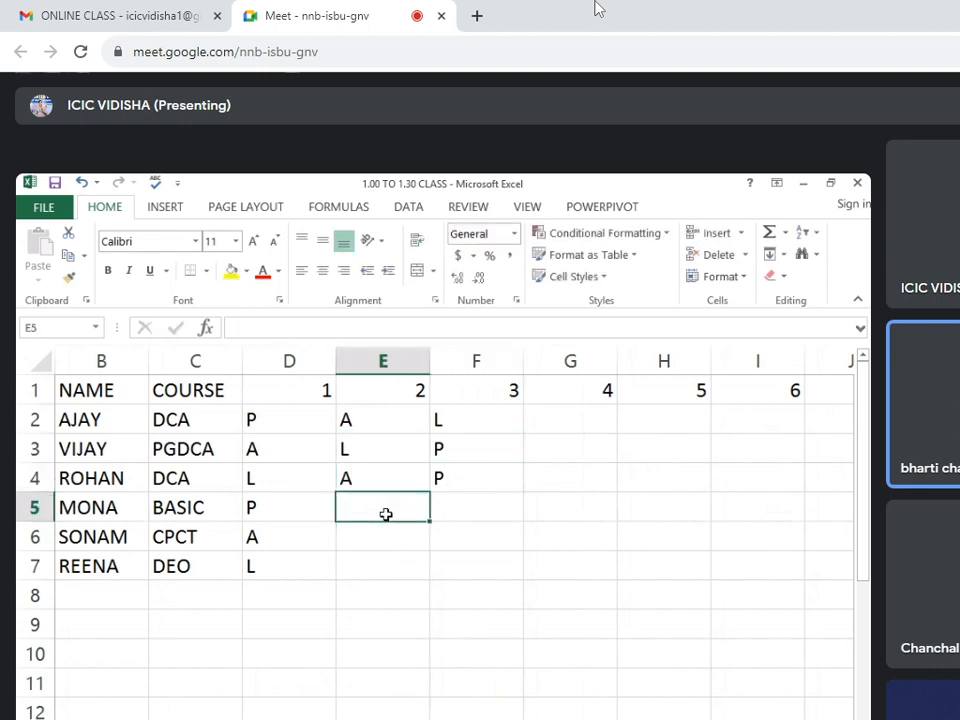
pyautogui.write('L')
pyautogui.click(469, 512)
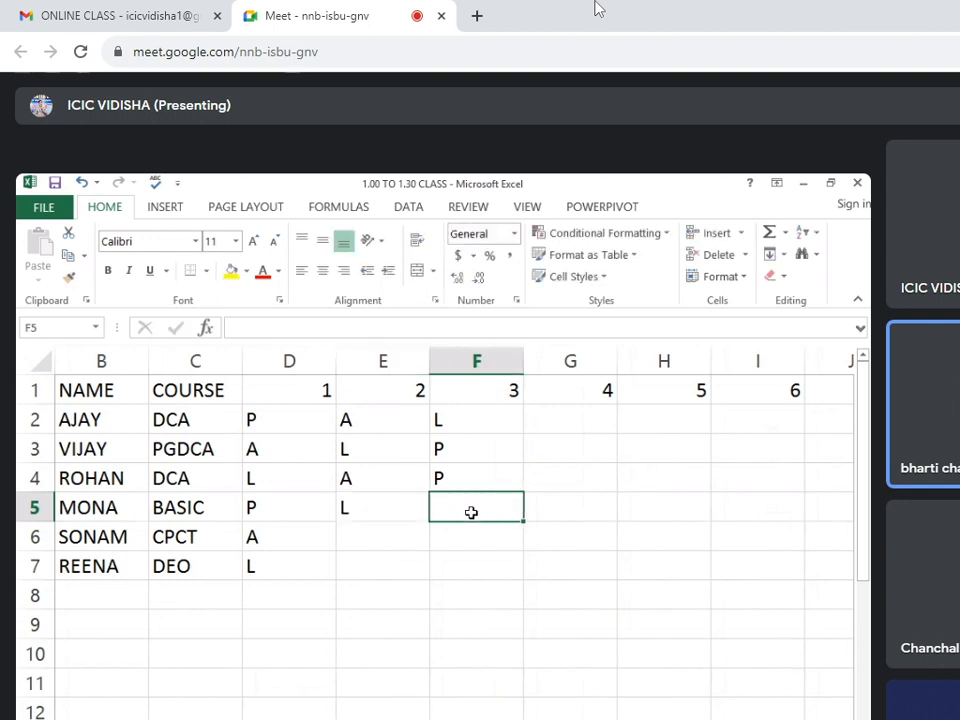
pyautogui.write('A')
# Complete the day 2 and day 3 marks with P and L in E6:F6 and A and P in E7:F7.
pyautogui.click(394, 542)
pyautogui.write('A')
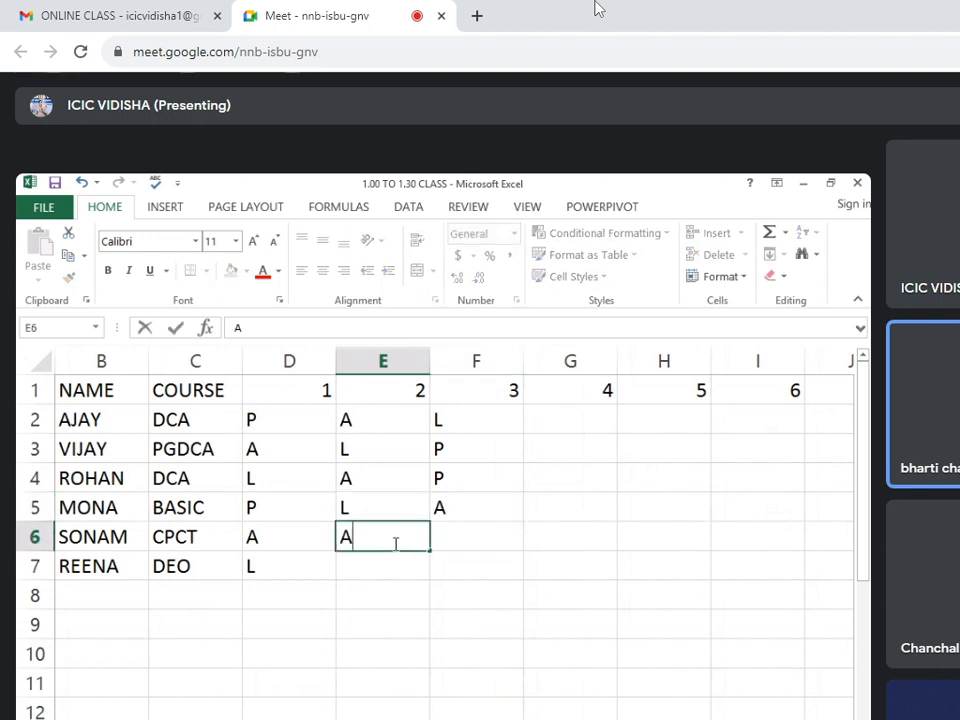
pyautogui.press('BackSpace')
pyautogui.write('P')
pyautogui.click(452, 537)
pyautogui.write('L')
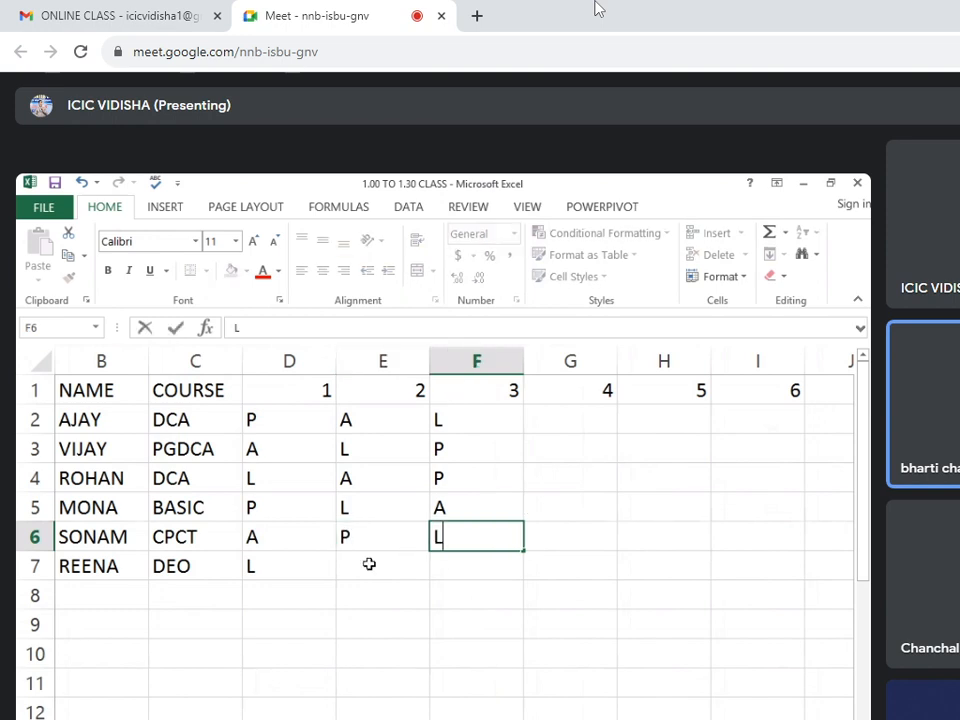
pyautogui.click(371, 566)
pyautogui.write('A')
pyautogui.click(452, 567)
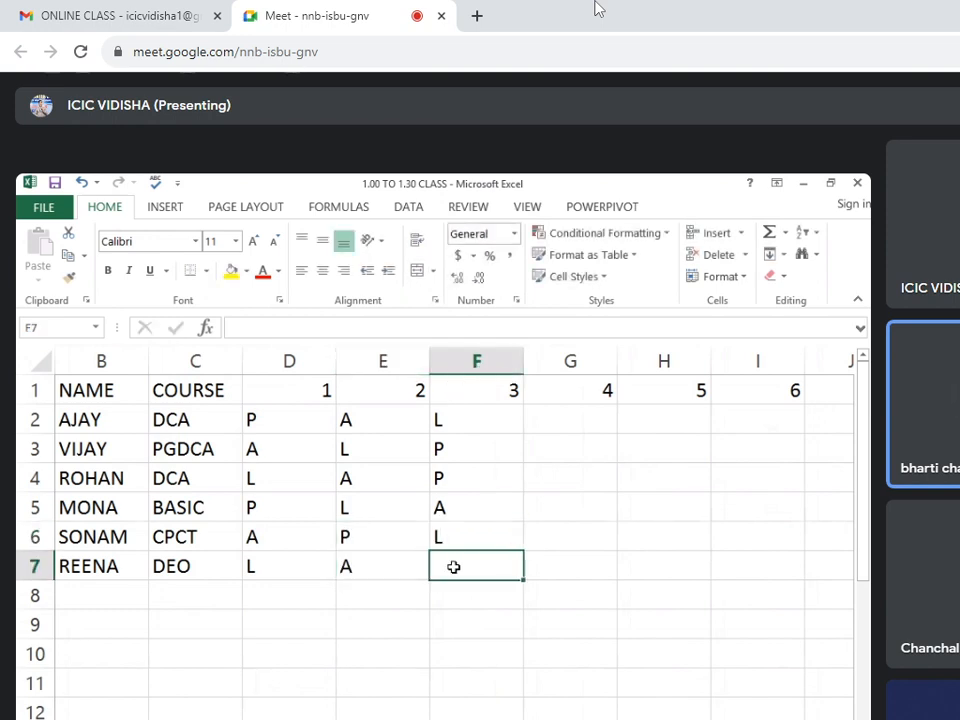
pyautogui.write('P')
pyautogui.press('Return')
# Fill the attendance block D2:F7 across the remaining day columns up to day 31 in column AH.
pyautogui.moveTo(265, 420); pyautogui.dragTo(452, 568)
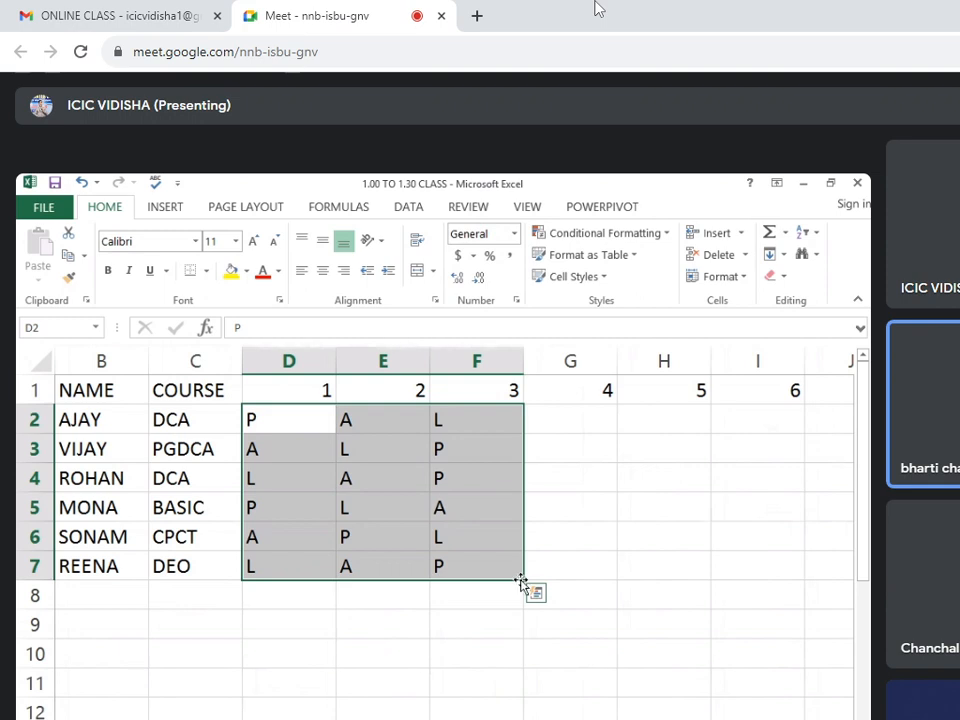
pyautogui.moveTo(524, 580); pyautogui.dragTo(711, 574)
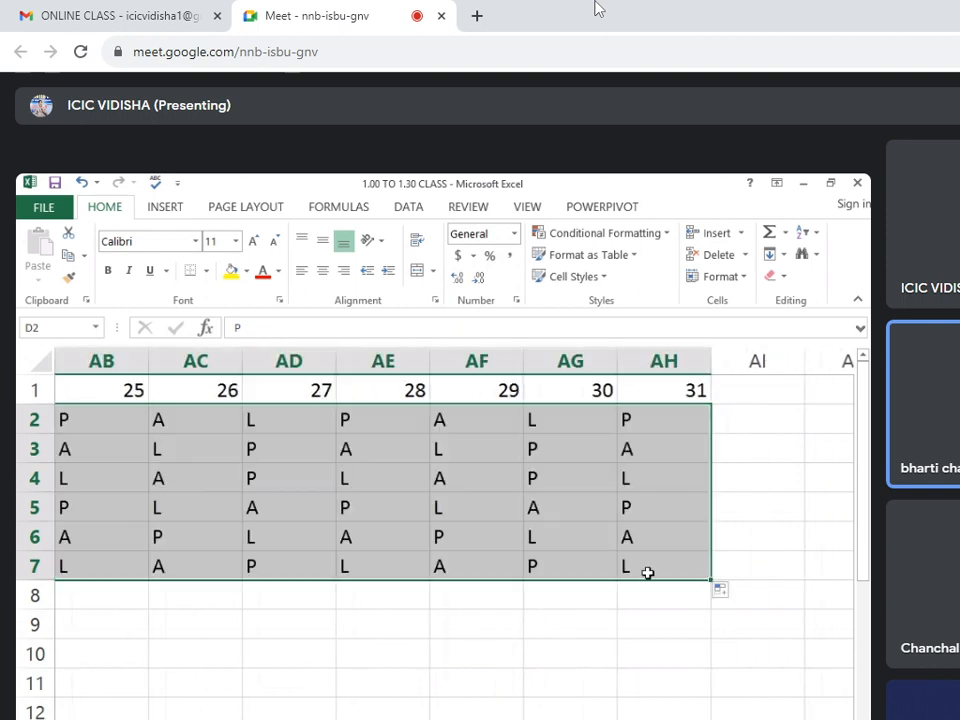
pyautogui.click(637, 625)
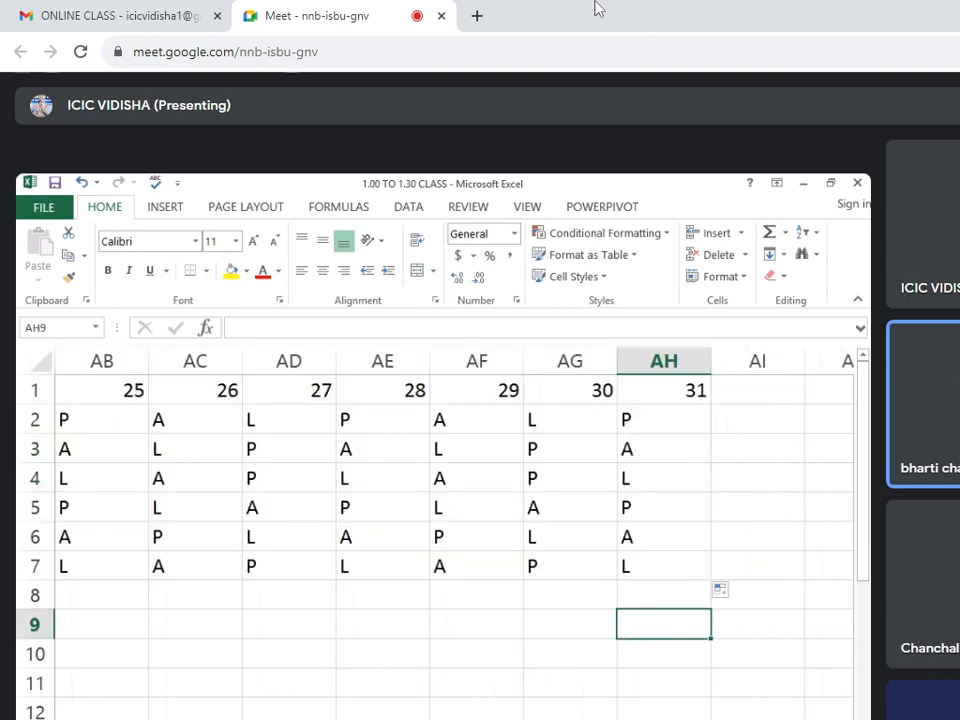
# Narrow the day 1 column D to fit its single-letter attendance marks.
pyautogui.hscroll(-10, 398, 427)
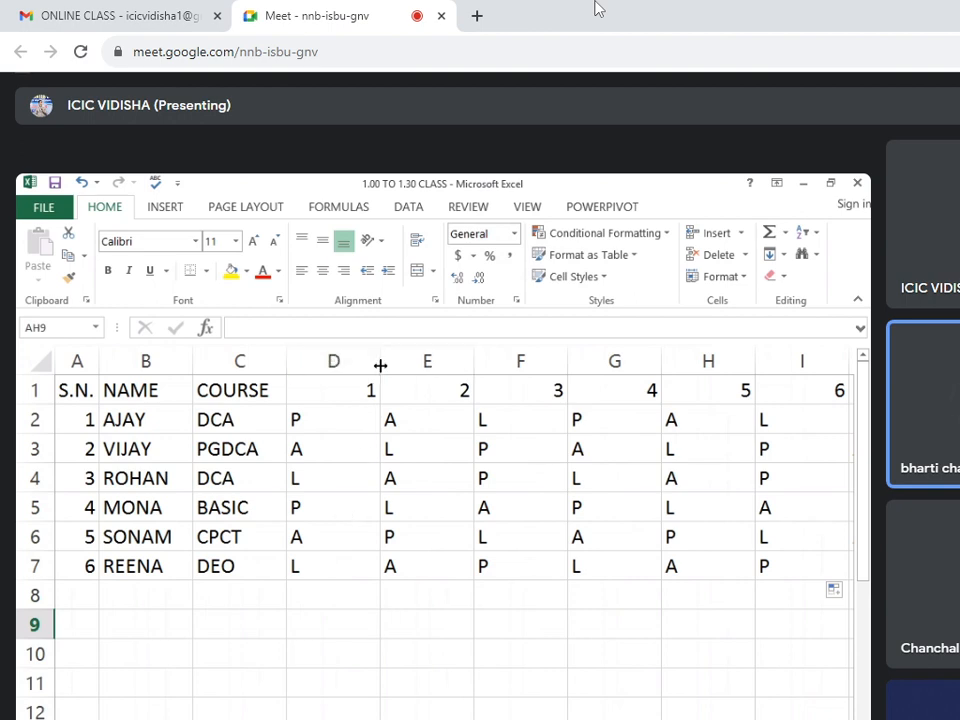
pyautogui.moveTo(380, 365); pyautogui.dragTo(324, 363)
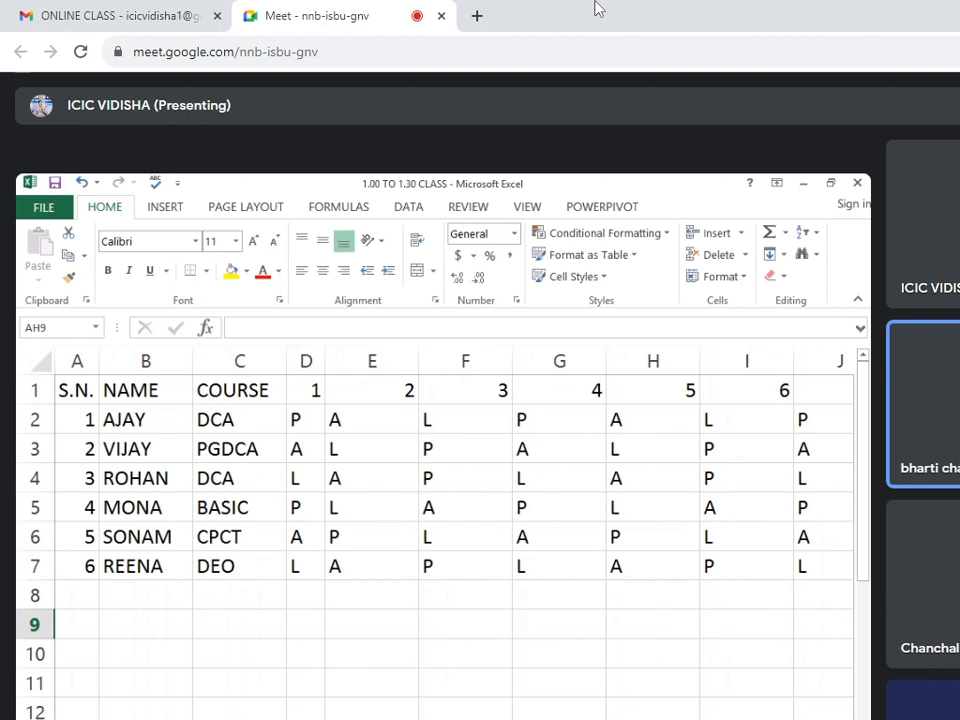
pyautogui.hscroll(5, 443, 540)
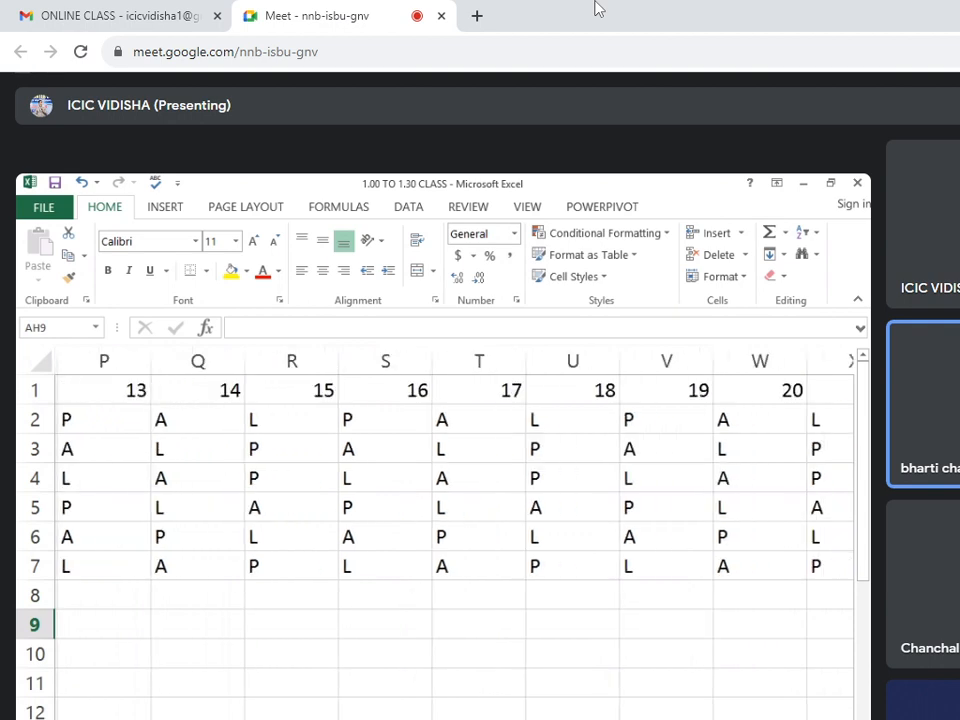
pyautogui.hscroll(-5, 443, 480)
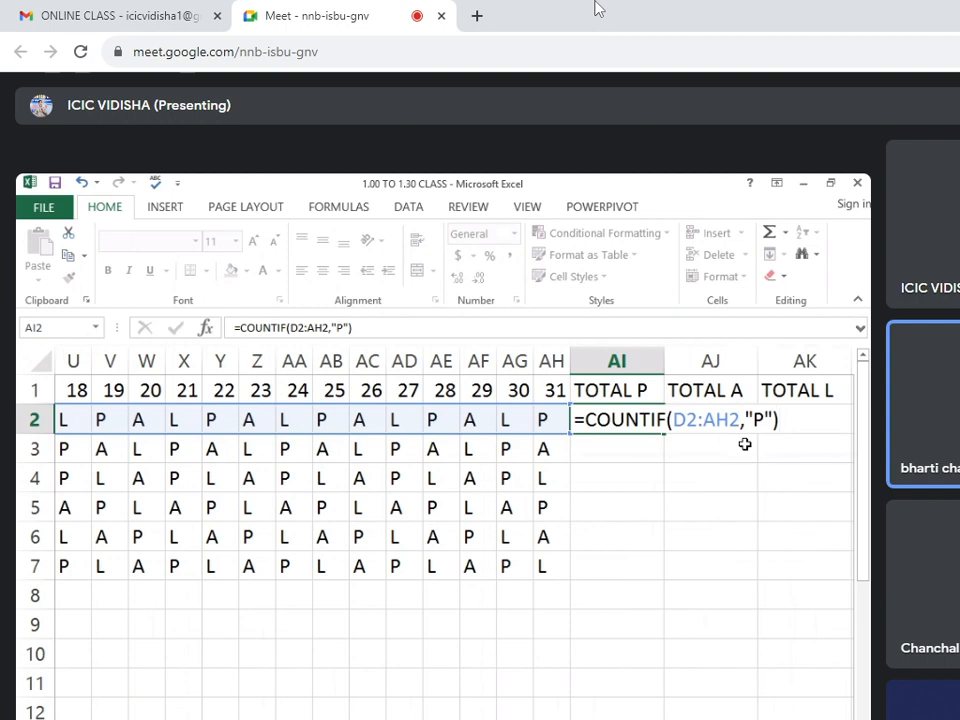
# Confirm =COUNTIF(D2:AH2,"P") in AI2 and copy the formula down the TOTAL P column to AI7.
pyautogui.press('Return')
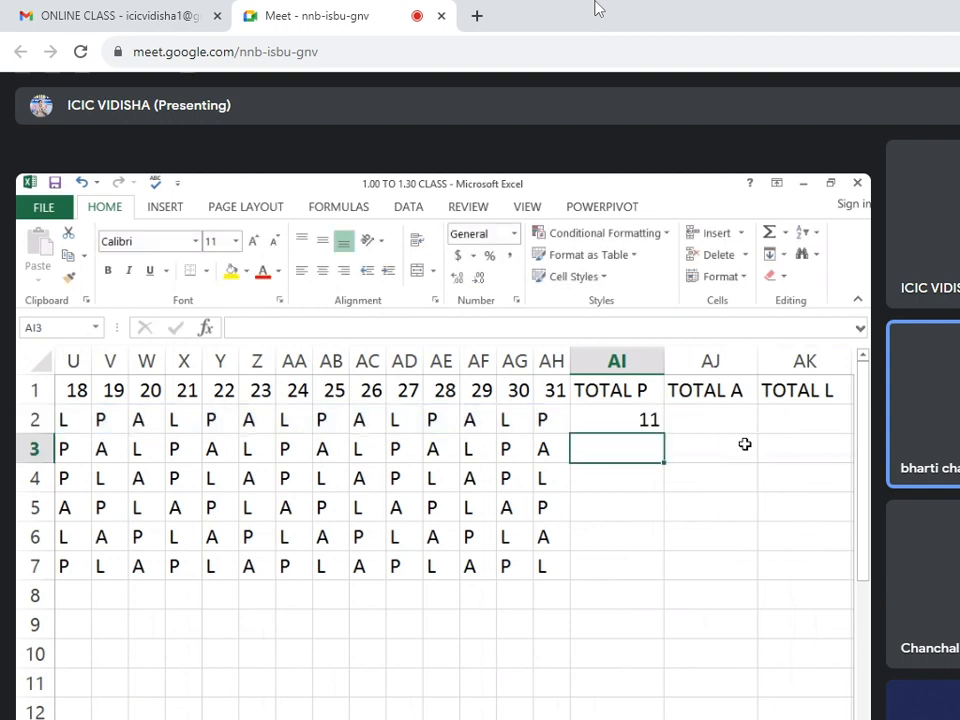
pyautogui.click(647, 420)
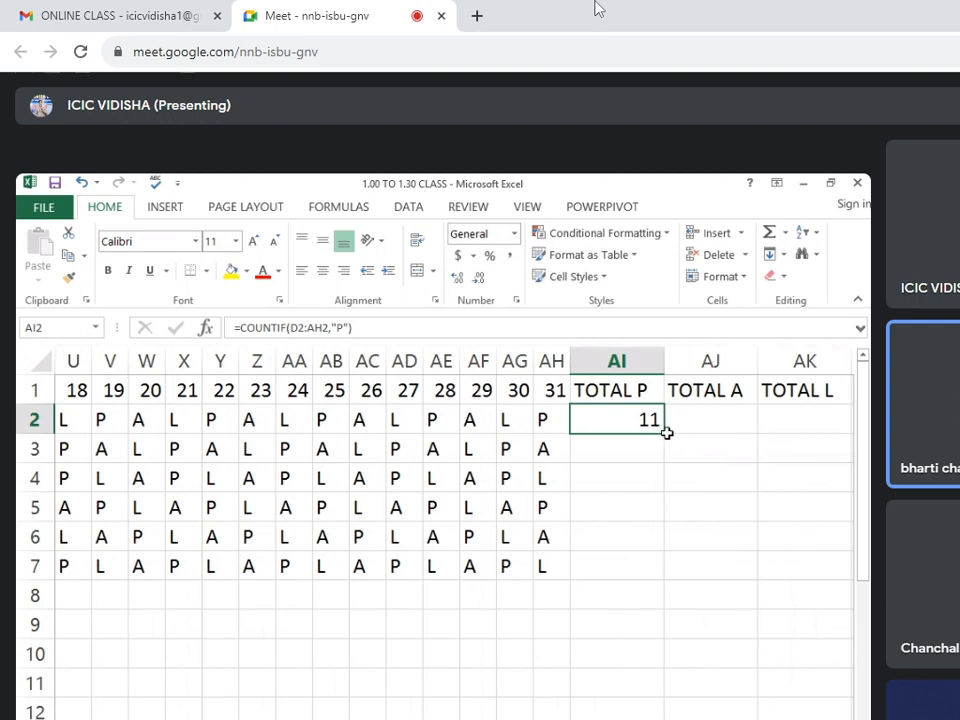
pyautogui.moveTo(661, 434); pyautogui.dragTo(648, 566)
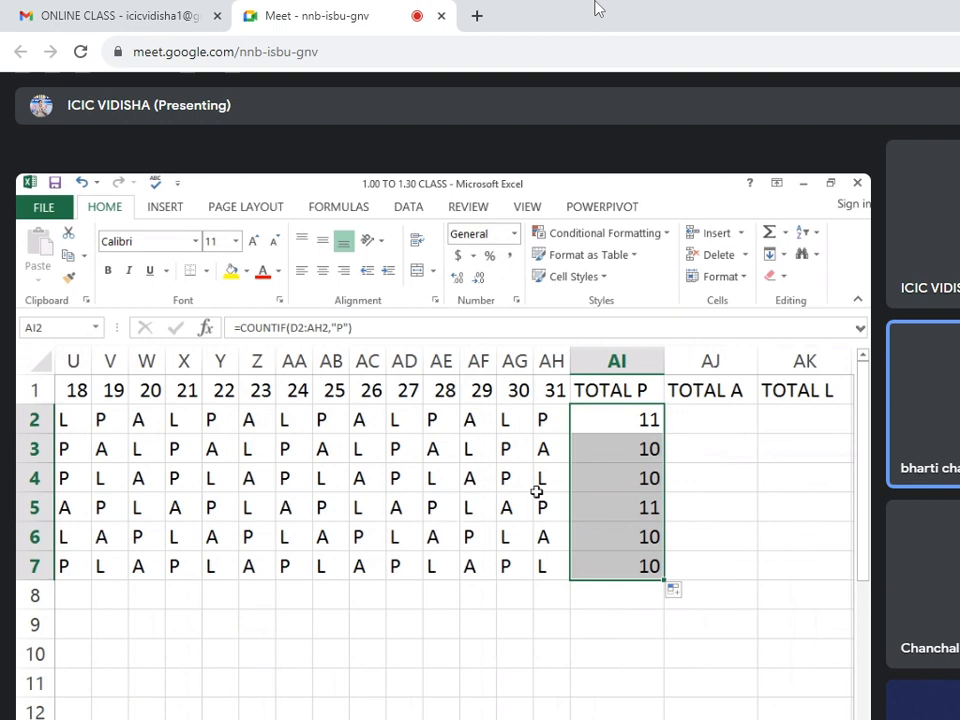
# Enter =COUNTIF(D2:AH2,"A") in AJ2 and copy the formula down the TOTAL A column to AJ7.
pyautogui.click(711, 423)
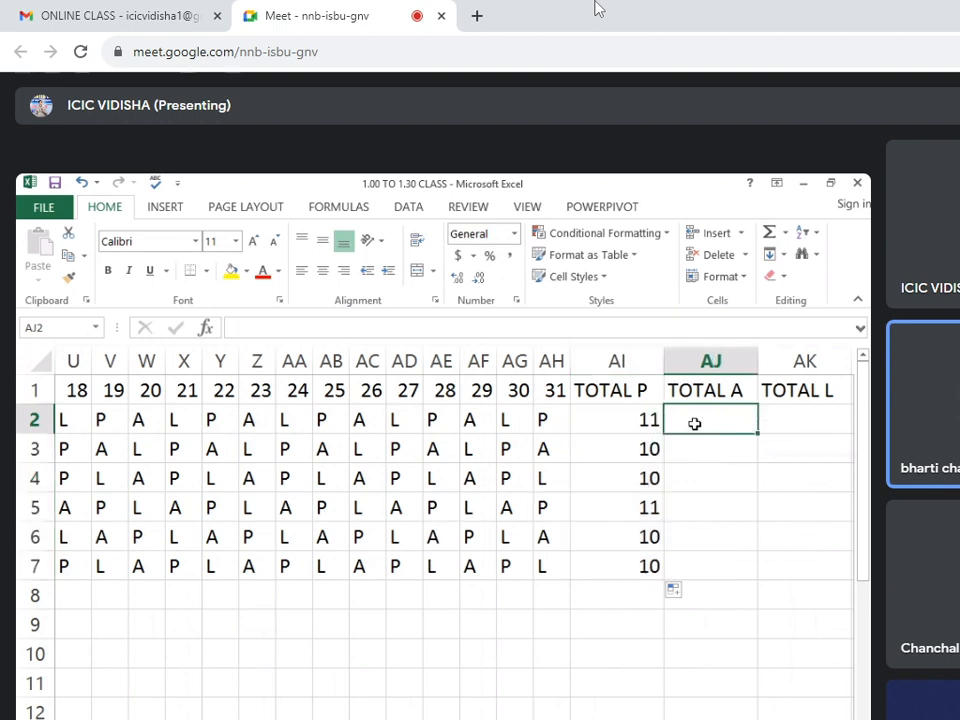
pyautogui.click(642, 422)
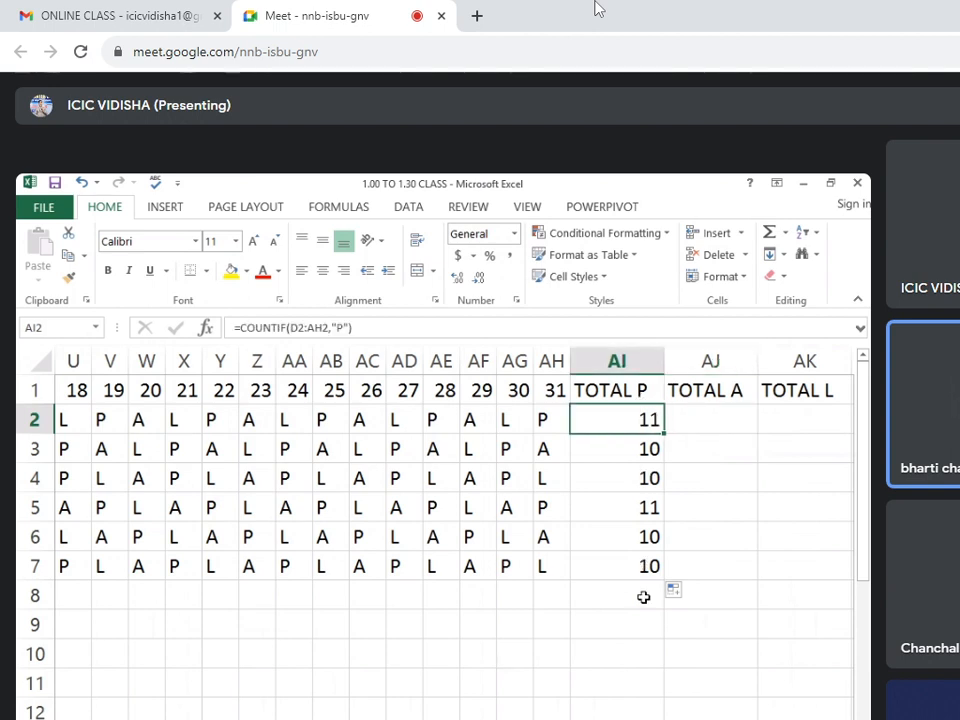
pyautogui.click(727, 427)
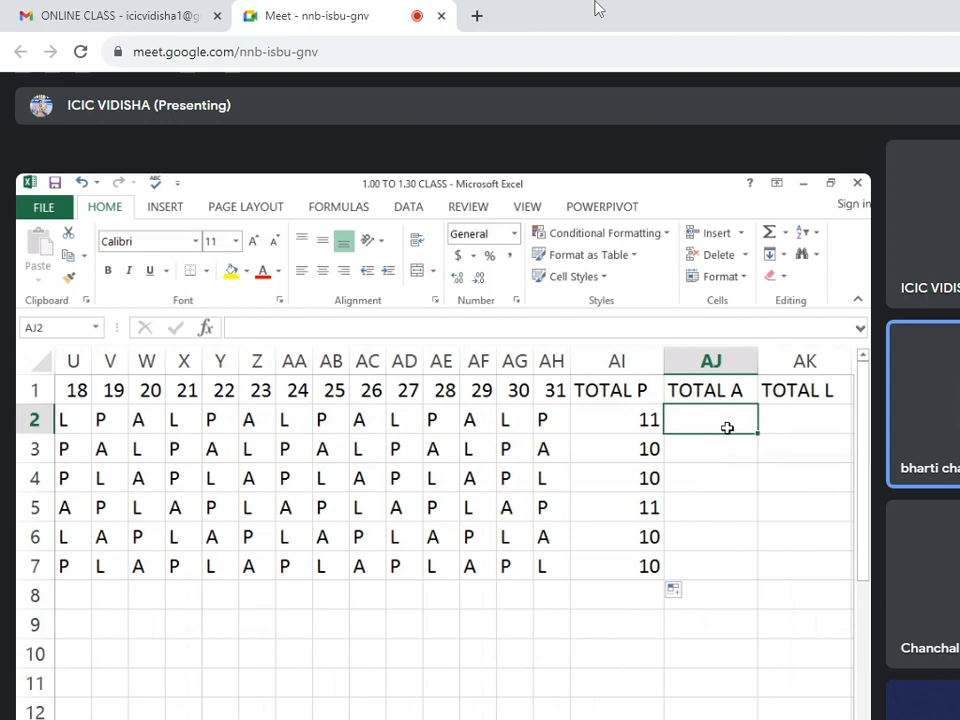
pyautogui.write('=COUN')
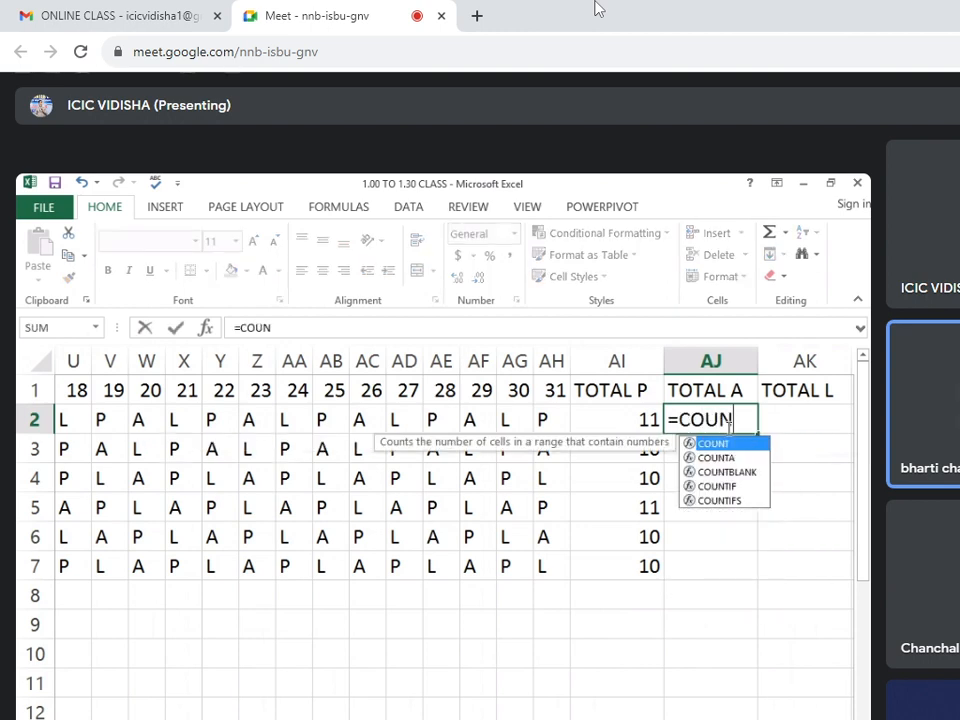
pyautogui.write('TIF')
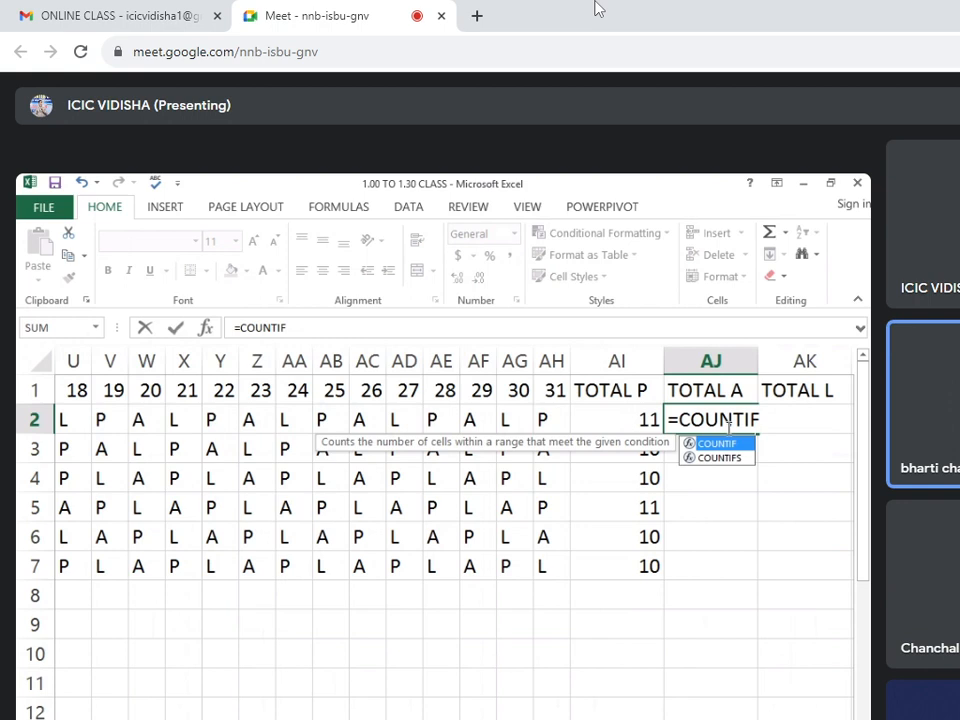
pyautogui.write('(')
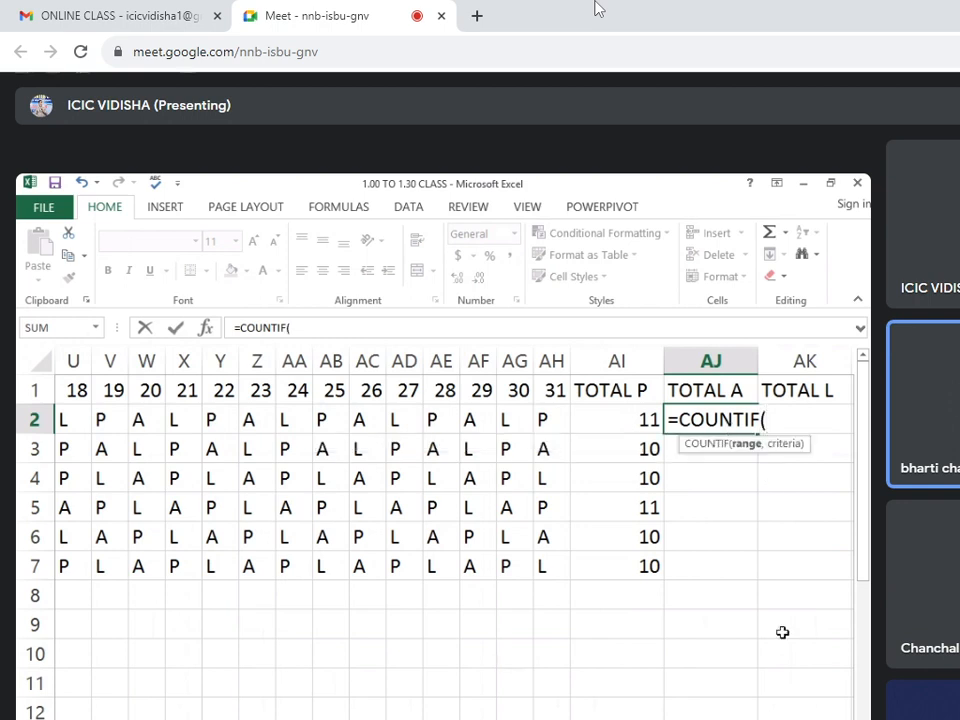
pyautogui.moveTo(740, 718); pyautogui.dragTo(560, 718)
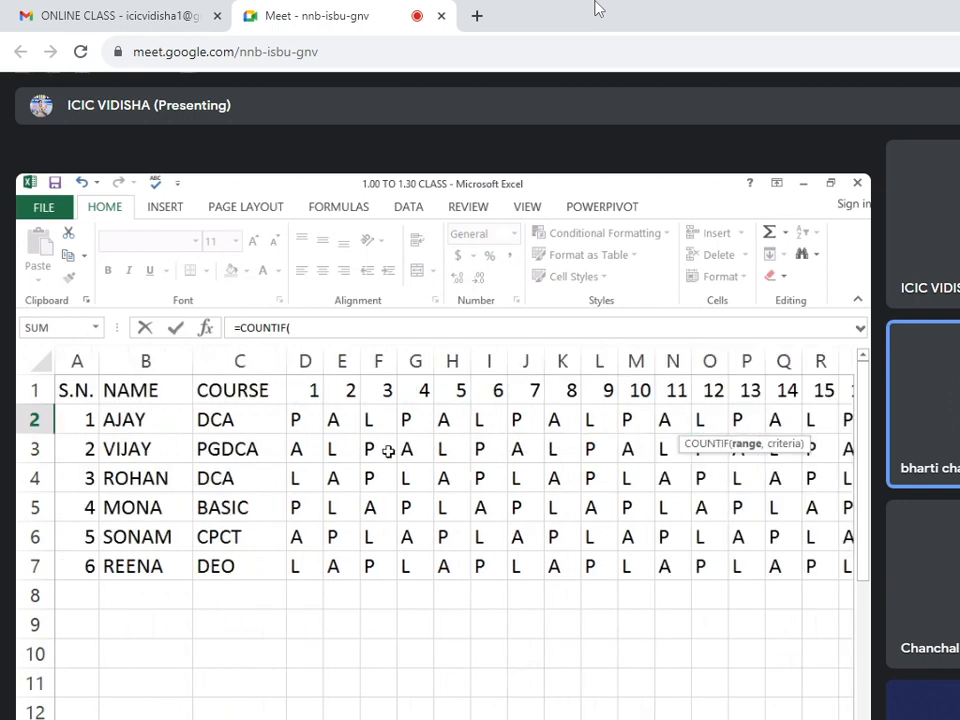
pyautogui.moveTo(300, 420); pyautogui.dragTo(816, 416)
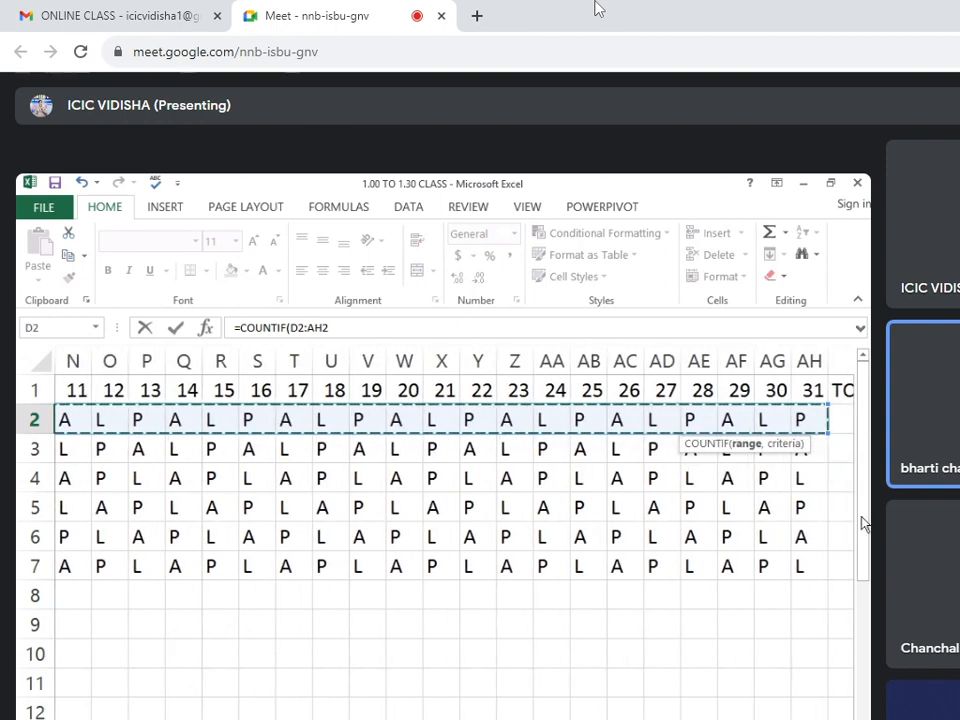
pyautogui.moveTo(768, 718); pyautogui.dragTo(828, 718)
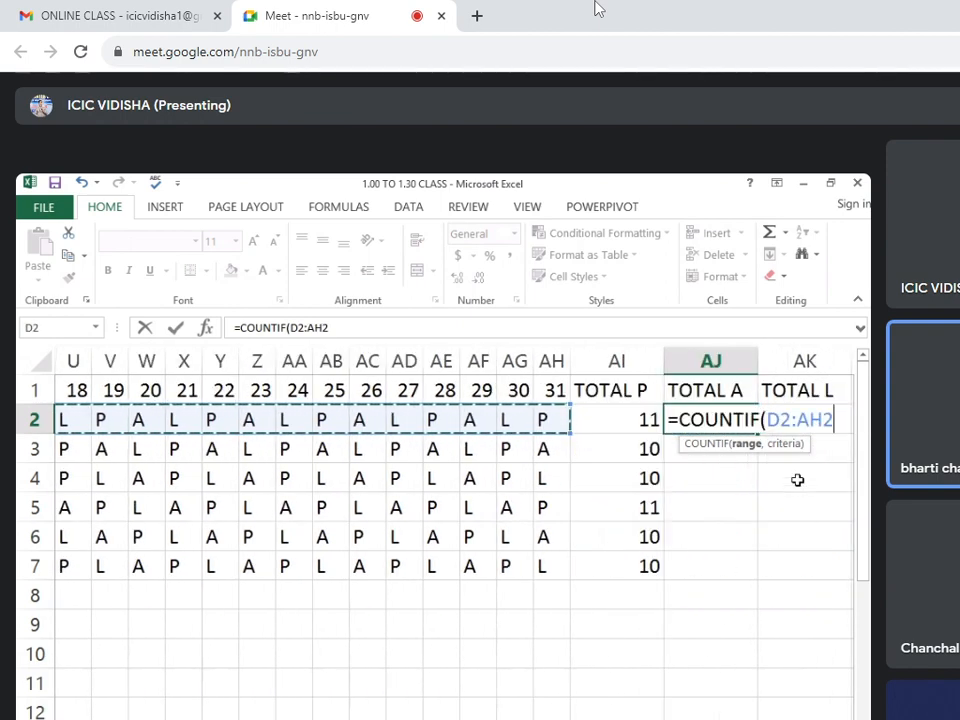
pyautogui.write(',"')
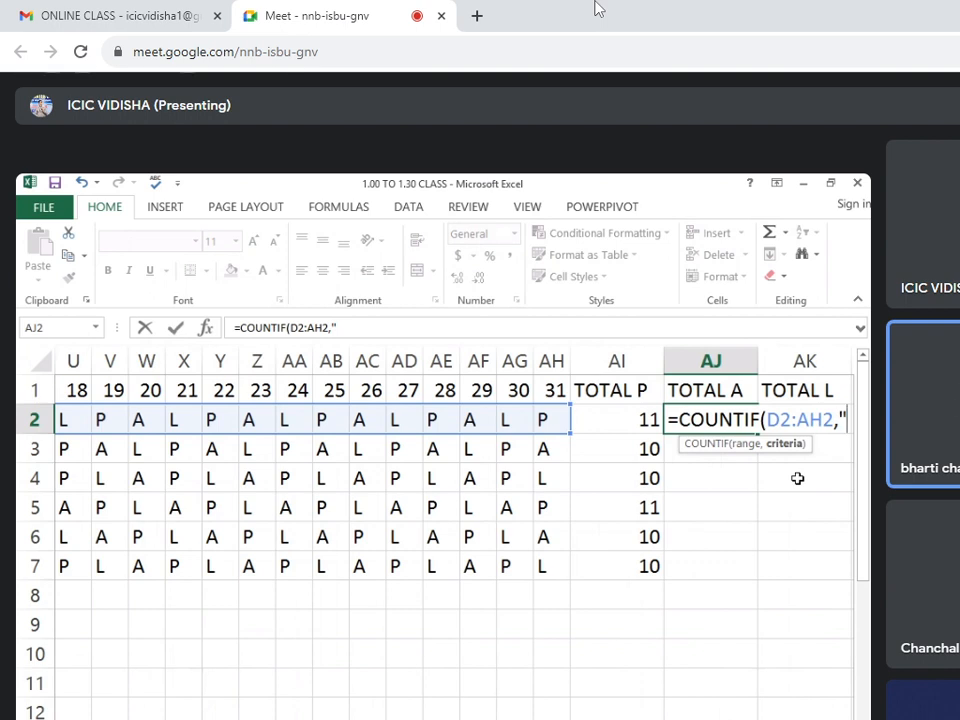
pyautogui.write('A')
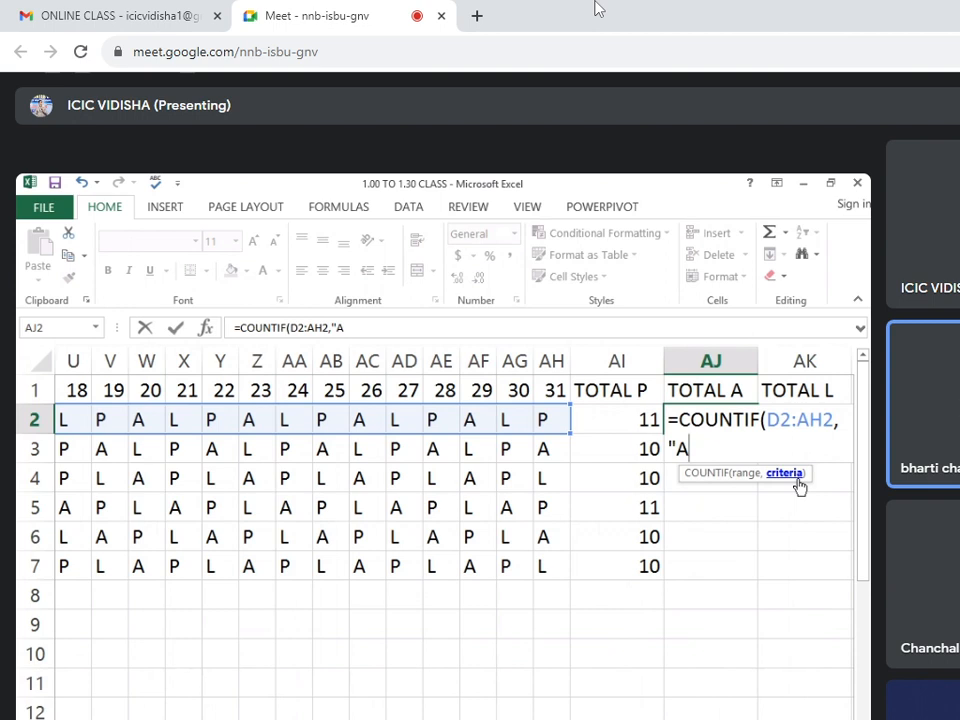
pyautogui.write('")')
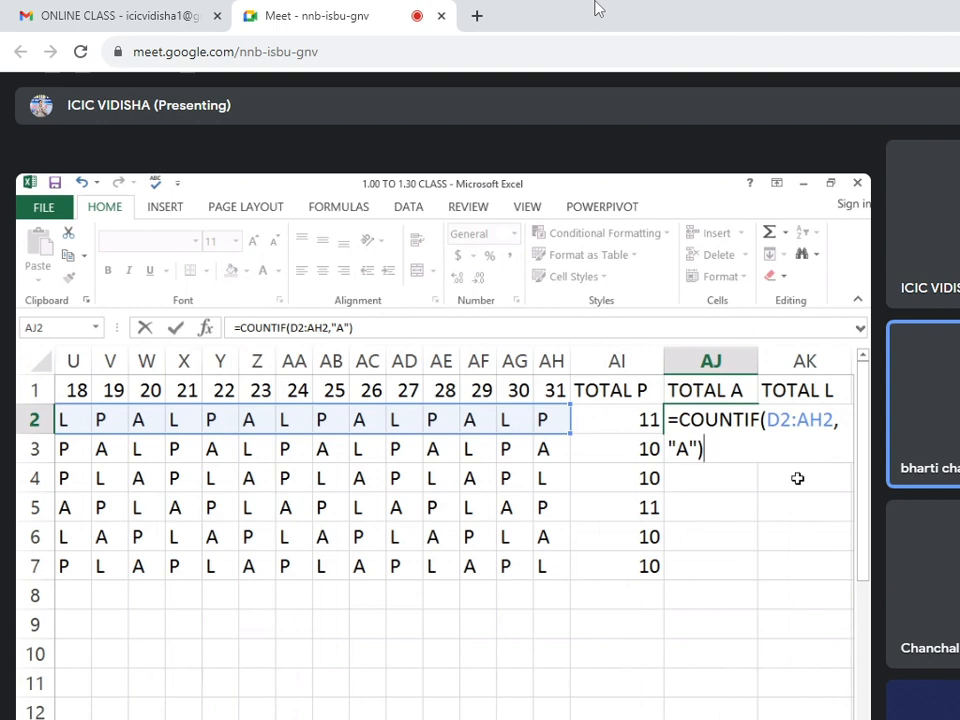
pyautogui.press('Return')
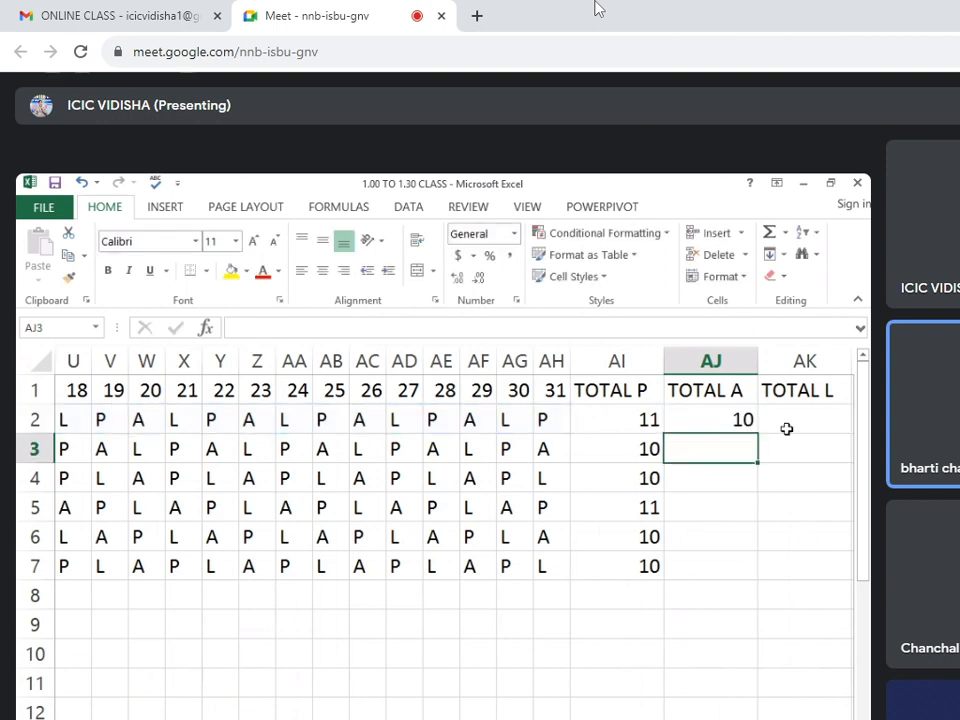
pyautogui.click(745, 424)
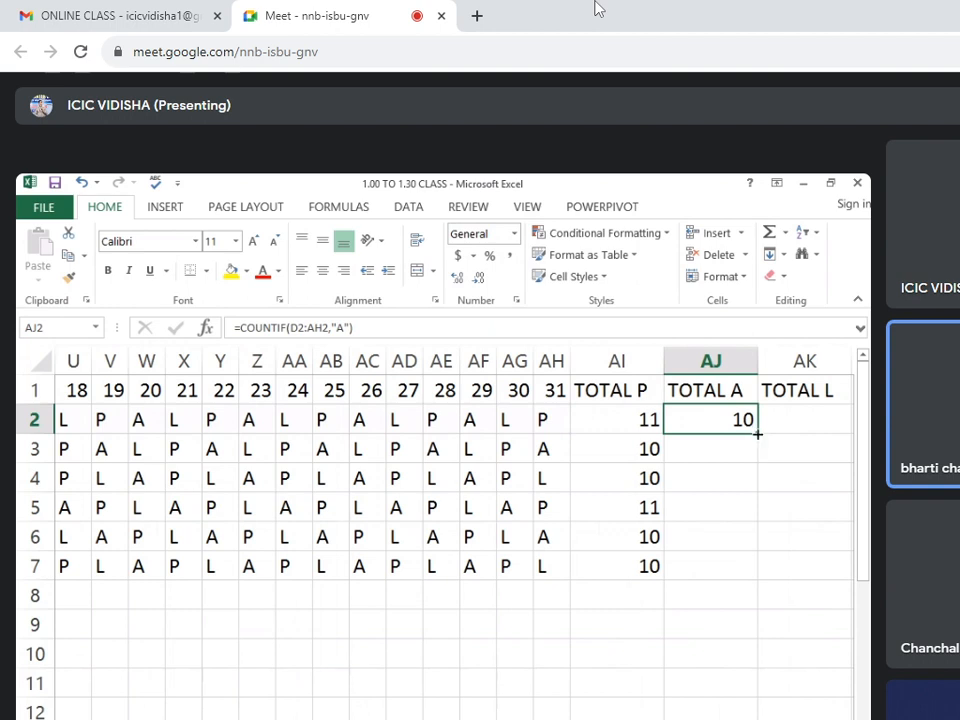
pyautogui.moveTo(758, 434); pyautogui.dragTo(754, 566)
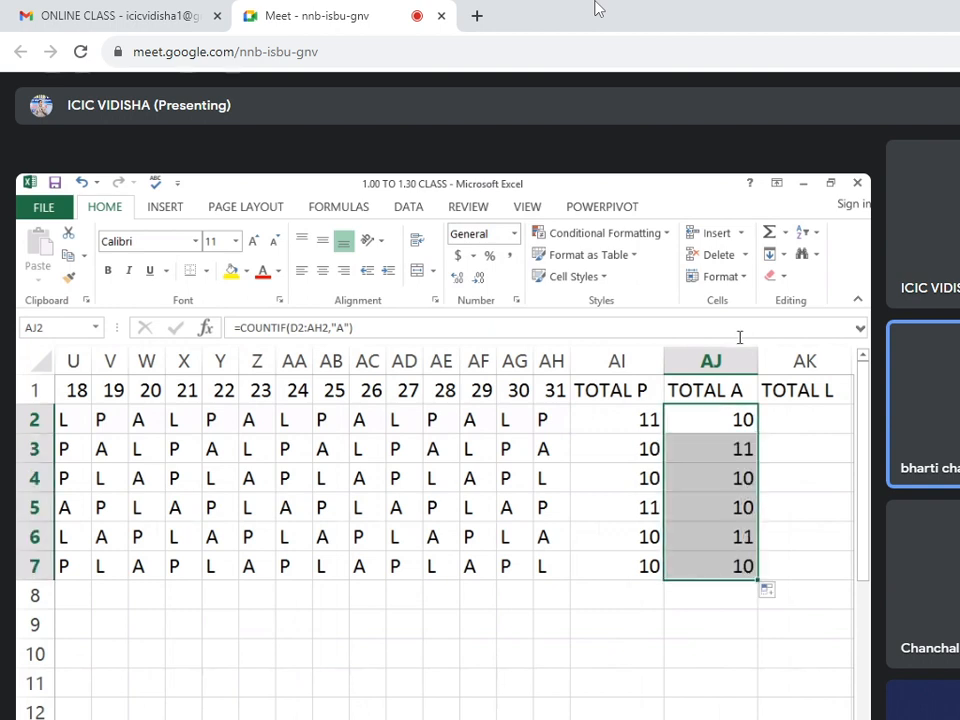
# Copy the TOTAL A formula from AJ2 into AK2 and change its criterion to "L", giving =COUNTIF(E2:AI2,"L").
pyautogui.click(742, 412)
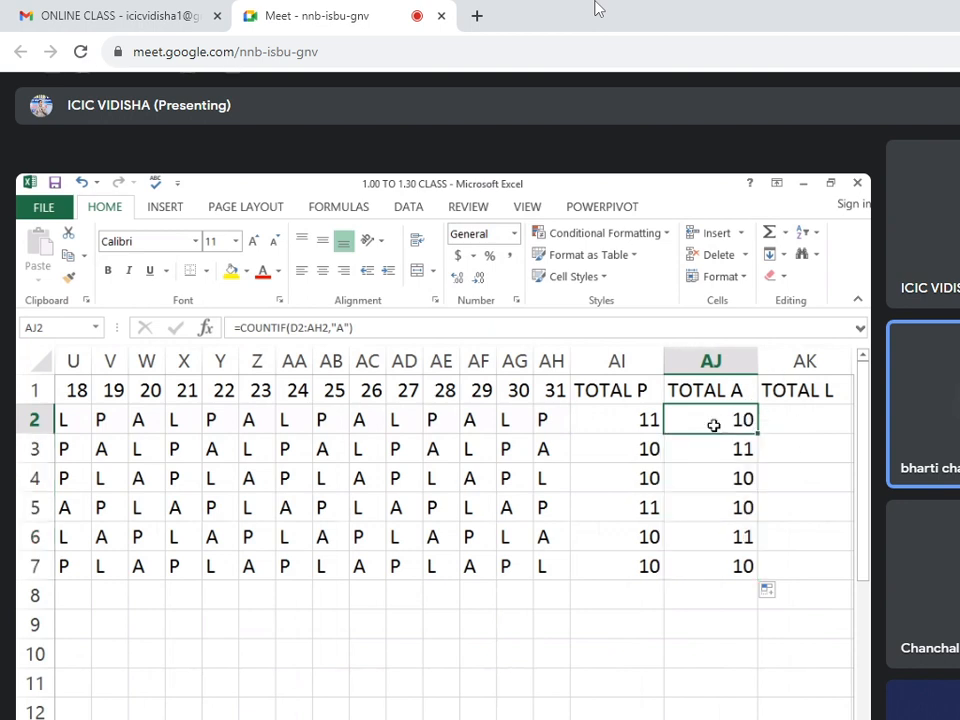
pyautogui.click(797, 423)
pyautogui.click(748, 421)
pyautogui.hotkey('ctrl', 'c')
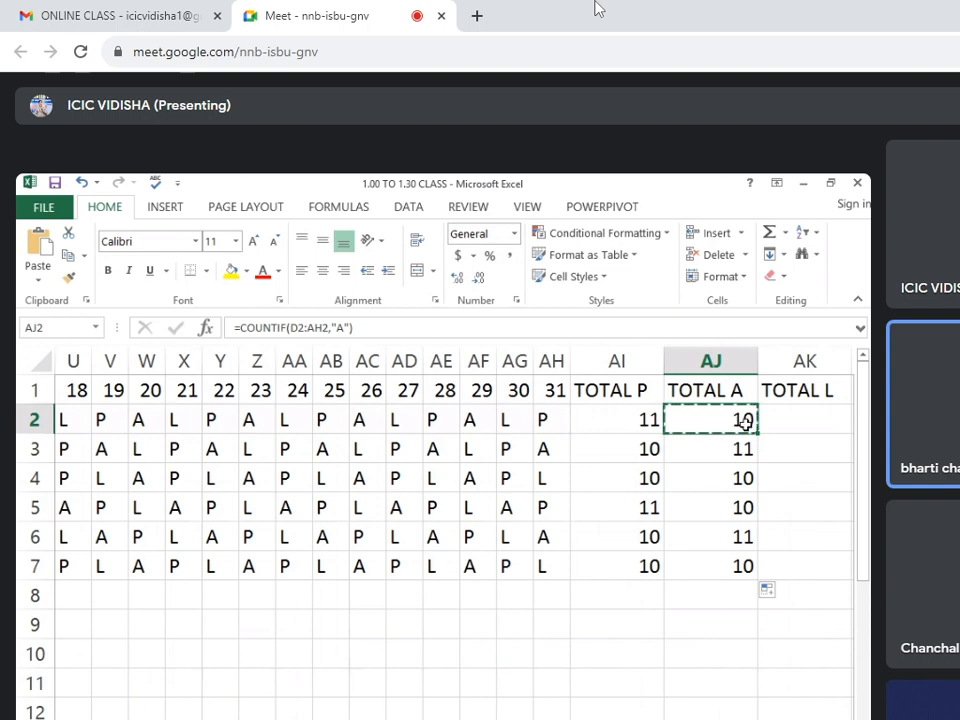
pyautogui.click(780, 425)
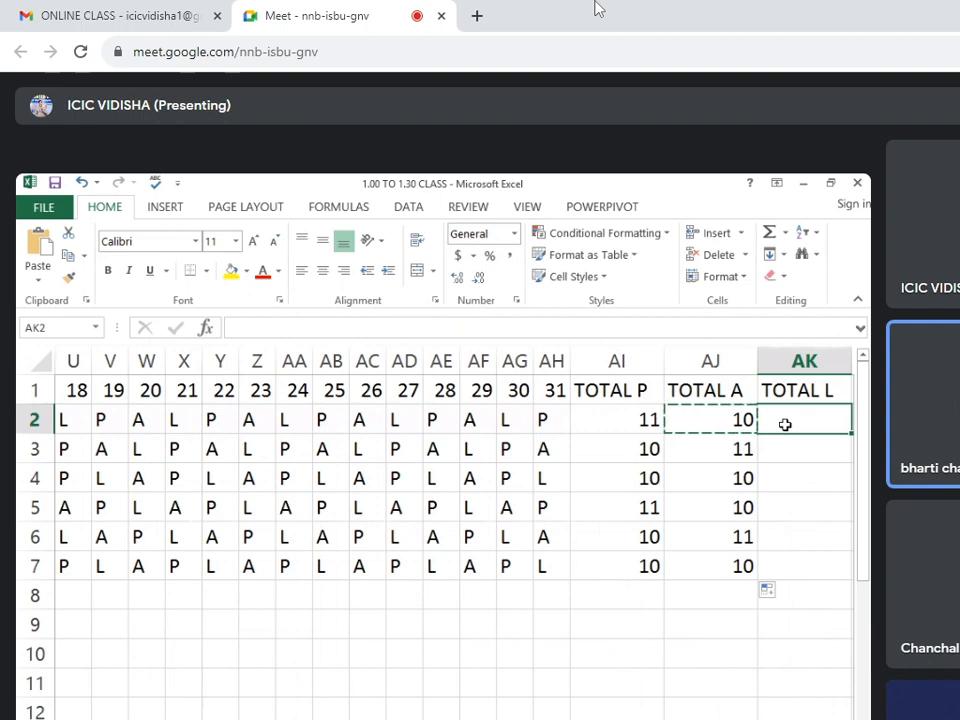
pyautogui.hotkey('ctrl', 'v')
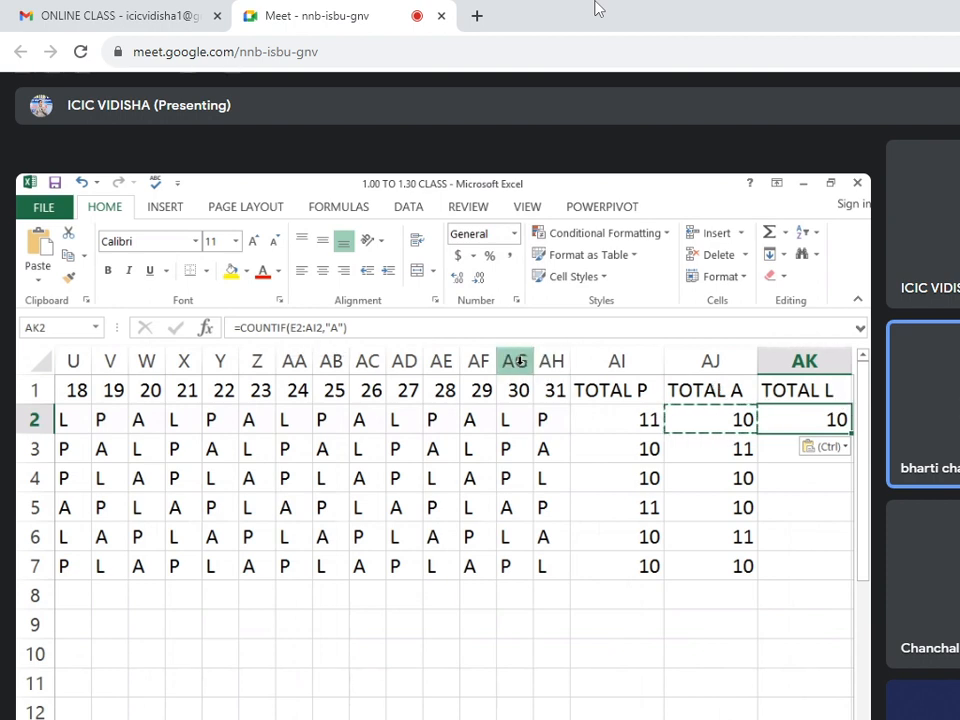
pyautogui.click(333, 327)
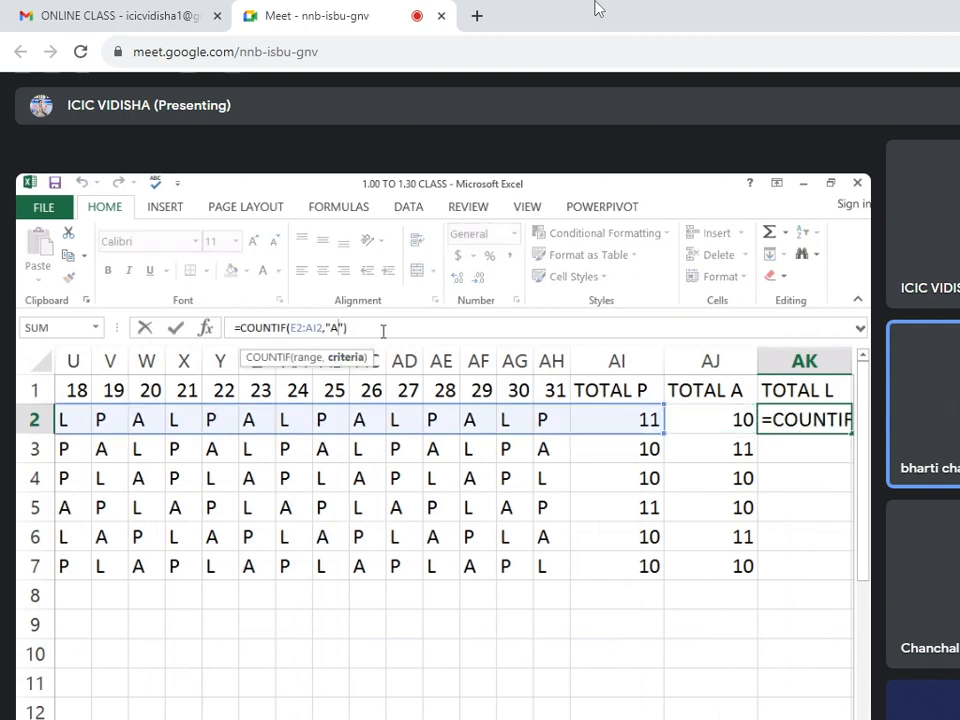
pyautogui.press('BackSpace')
pyautogui.write('L')
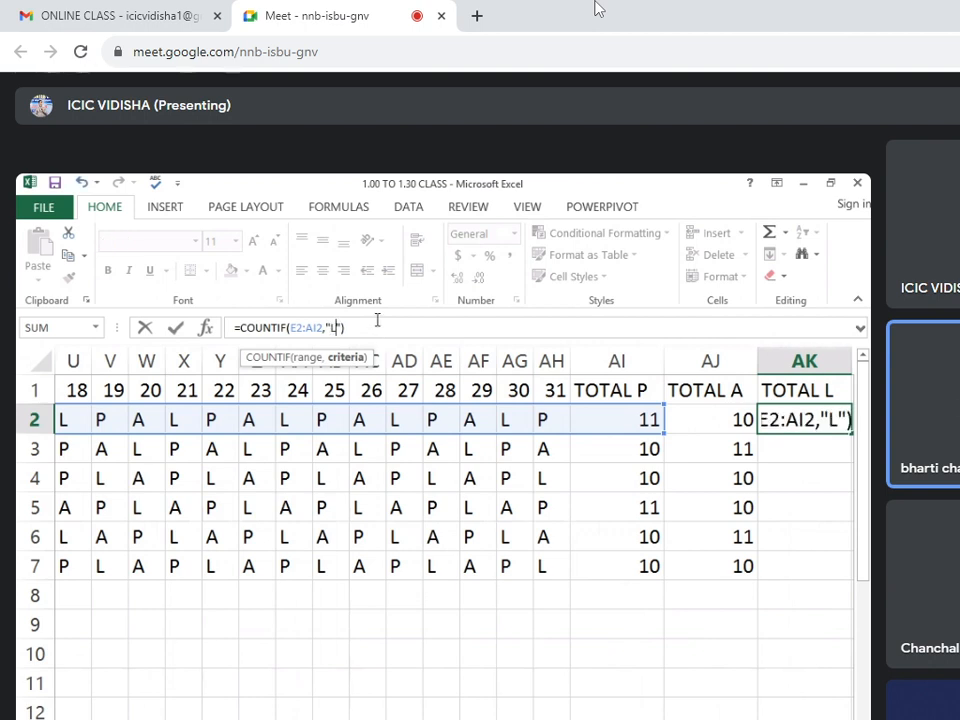
pyautogui.click(366, 330)
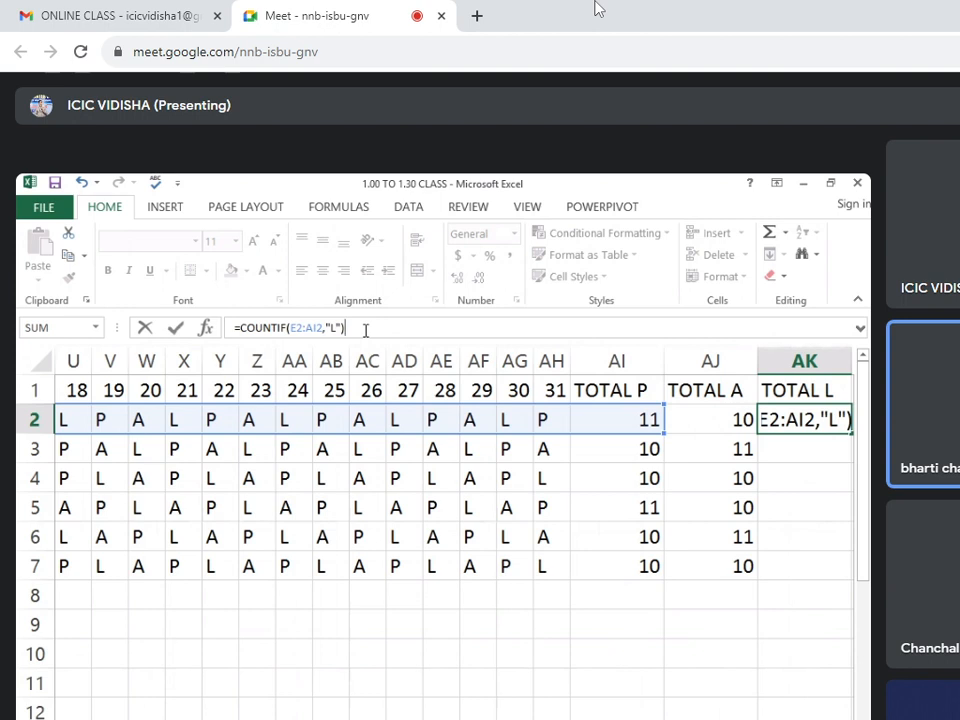
pyautogui.press('Return')
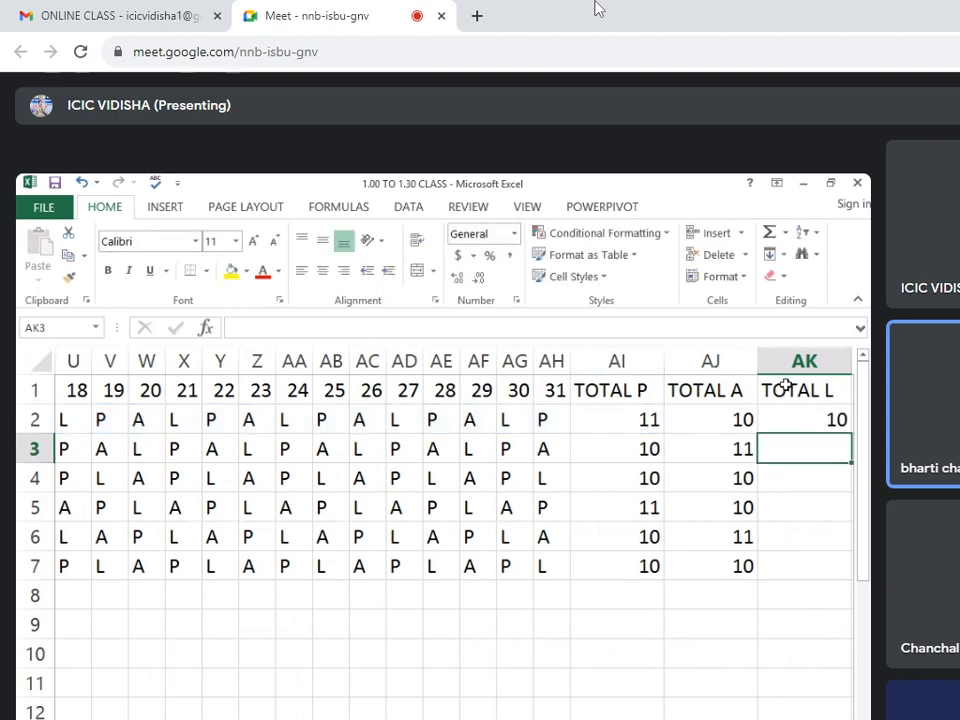
# Change the first student's day 29 attendance mark in AF2 to L.
pyautogui.click(780, 426)
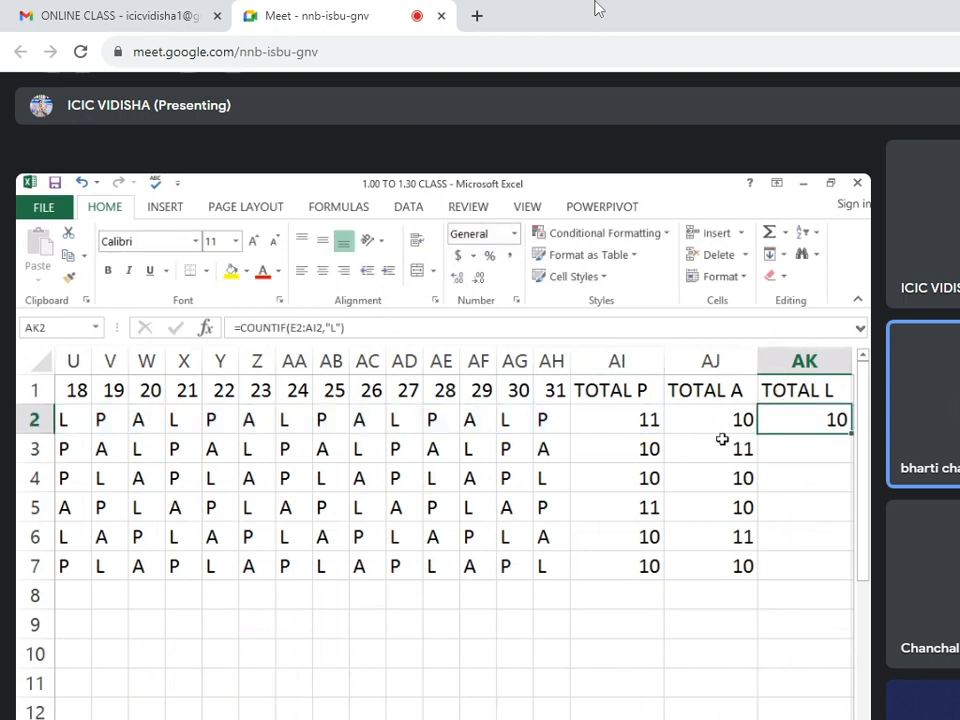
pyautogui.click(478, 424)
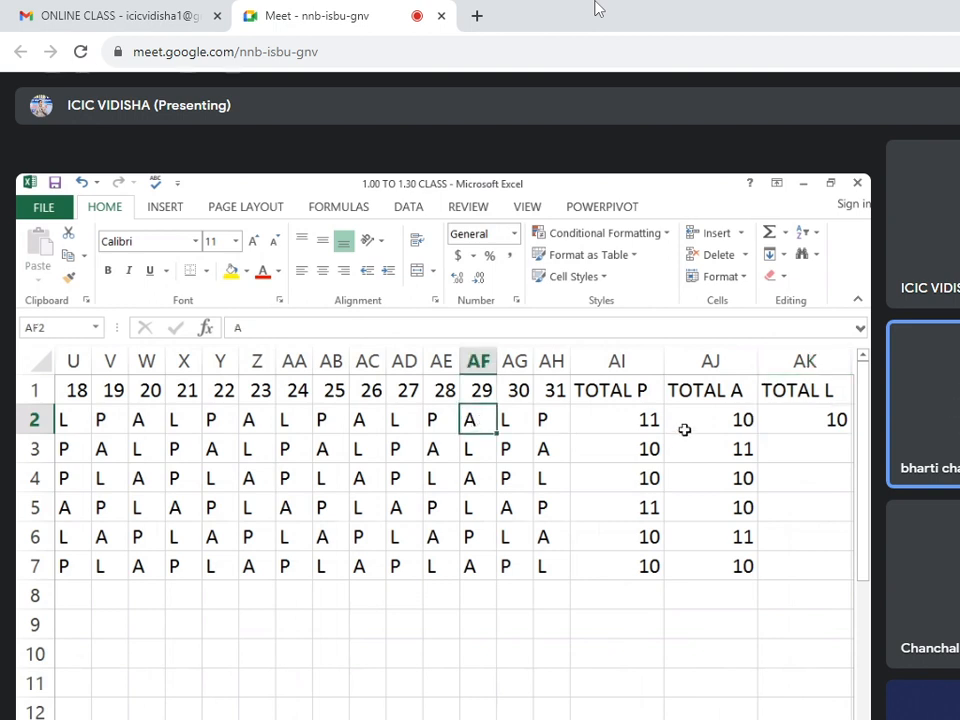
pyautogui.write('L')
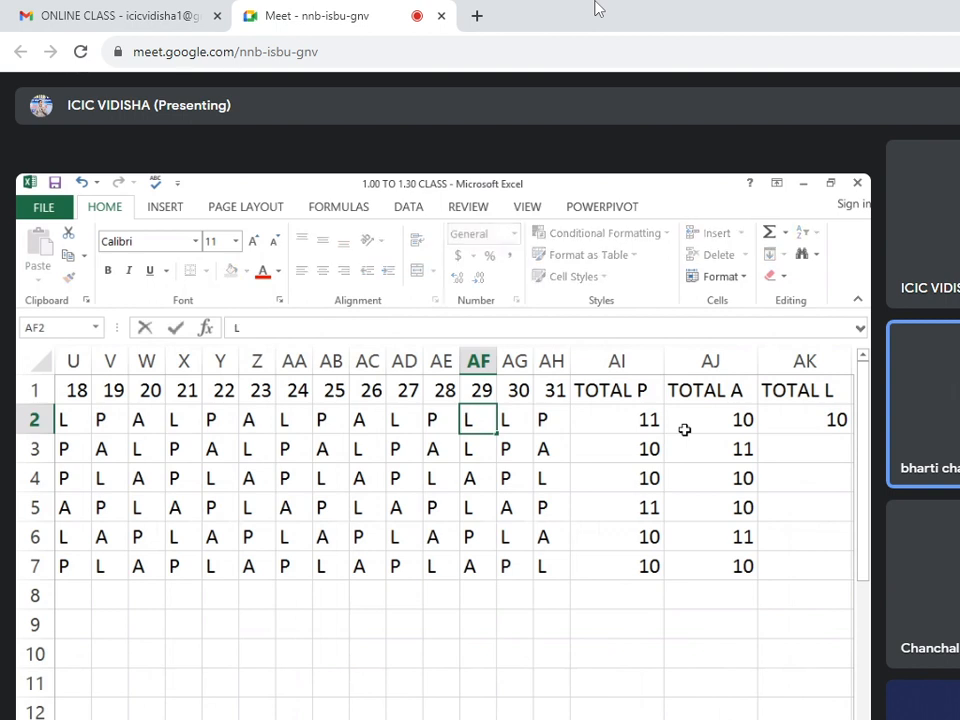
pyautogui.press('Return')
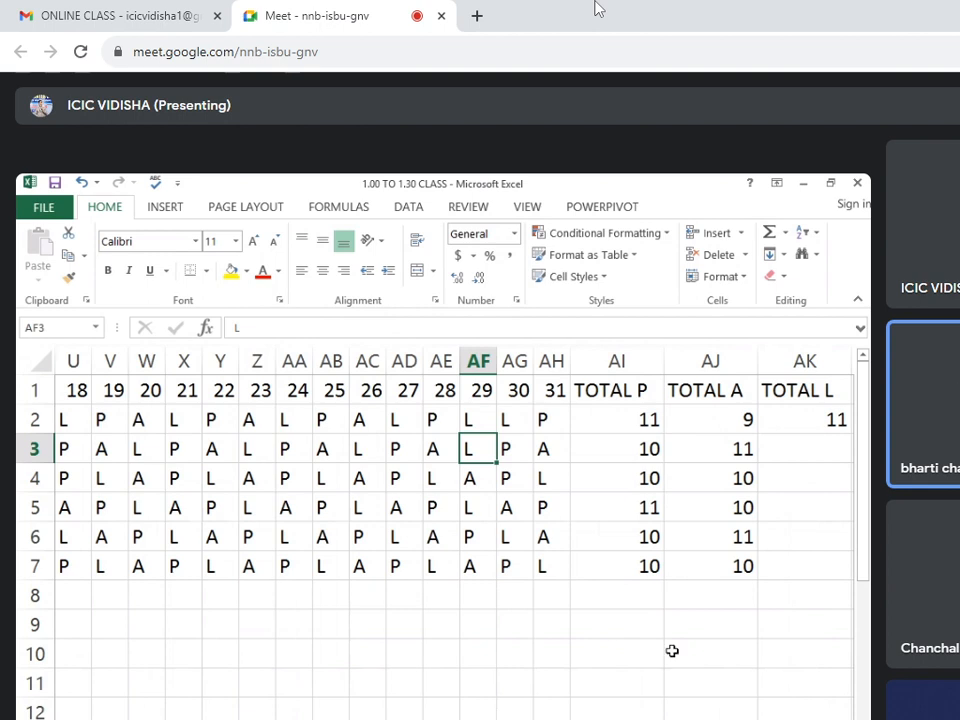
# Copy the COUNTIF formula in AK2 down the TOTAL L column to AK7.
pyautogui.click(800, 425)
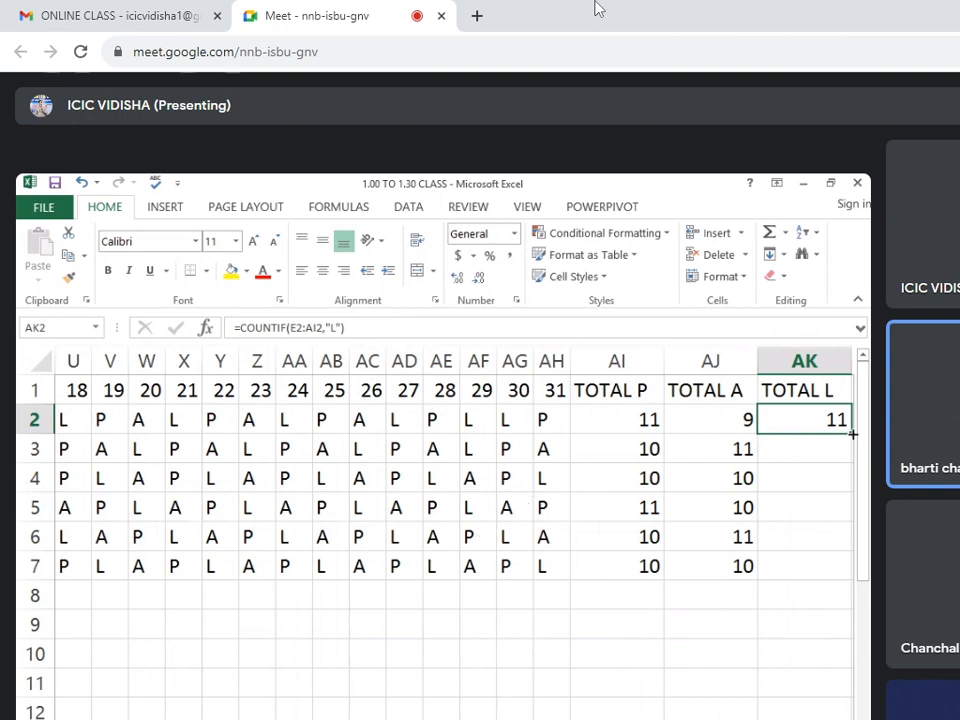
pyautogui.moveTo(852, 433); pyautogui.dragTo(827, 576)
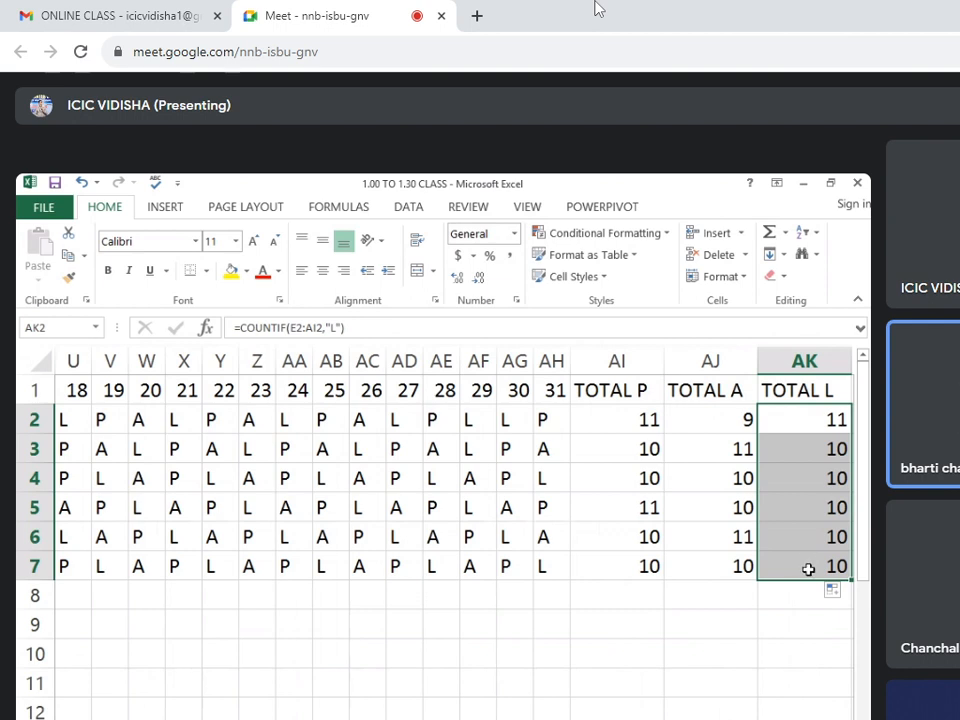
pyautogui.click(802, 606)
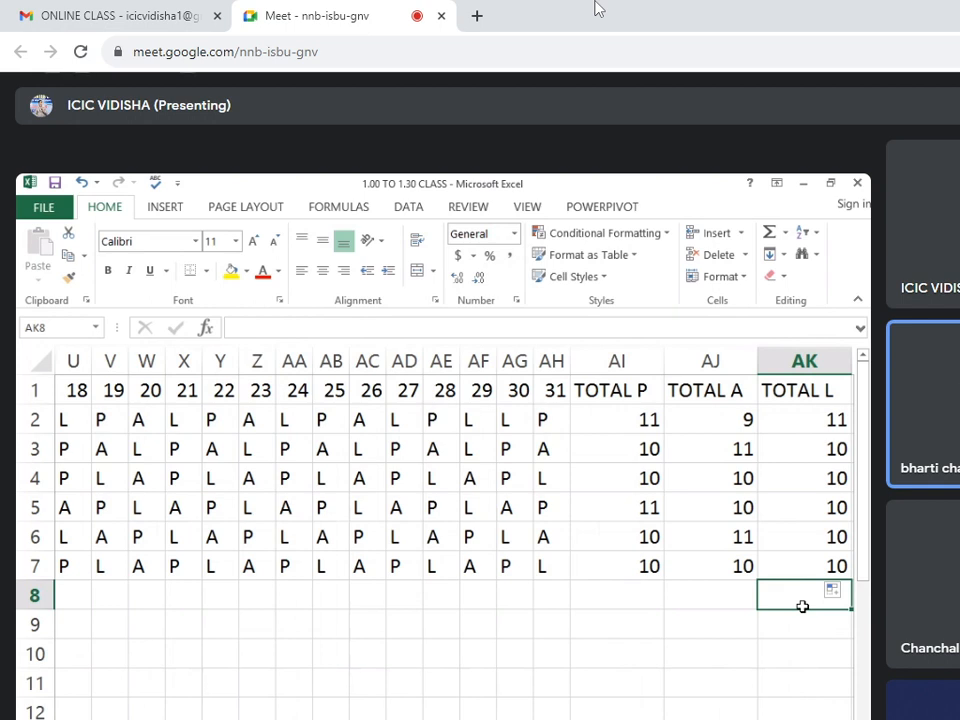
# Clear the TOTAL P counts in AI2:AI7 and rebuild them with =COUNTIF(D2:AH2,"P") filled down from AI2.
pyautogui.moveTo(649, 420); pyautogui.dragTo(650, 566)
pyautogui.press('Delete')
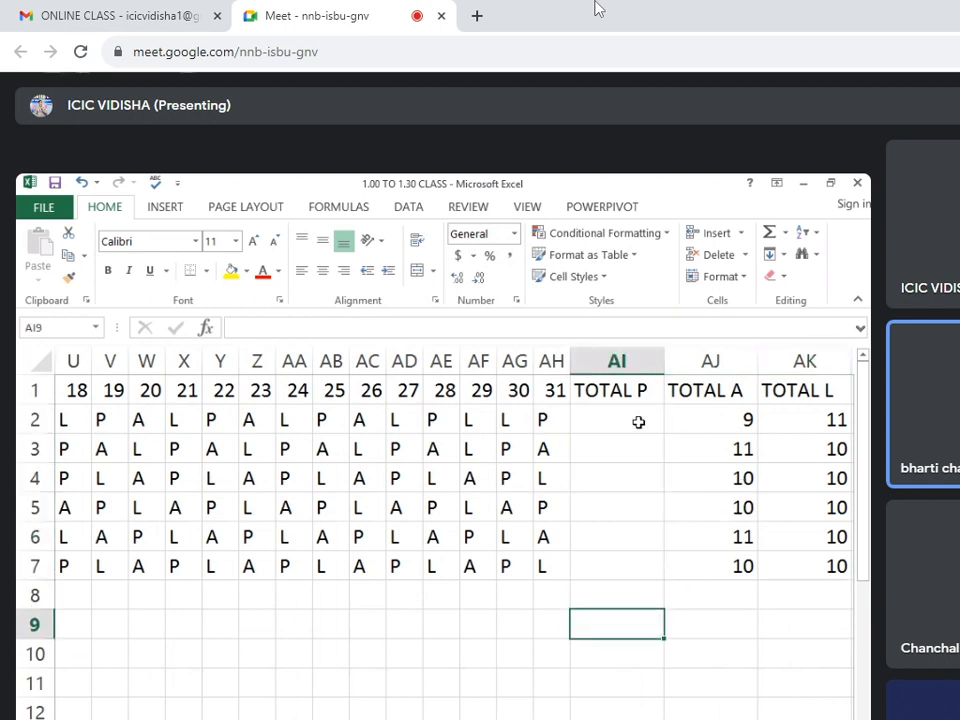
pyautogui.click(638, 422)
pyautogui.write('=CO')
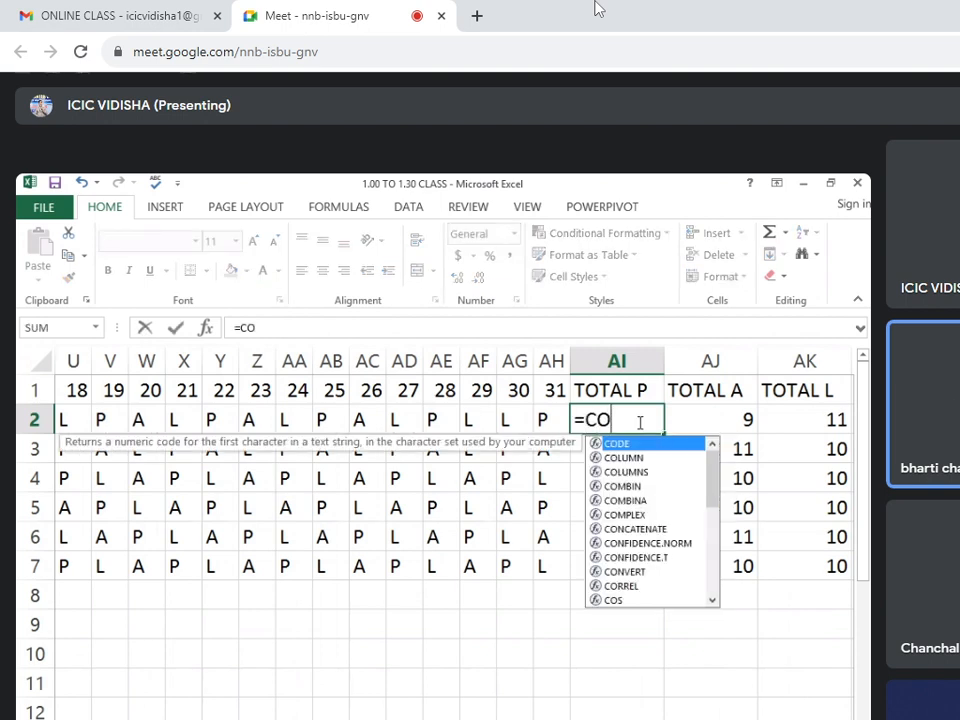
pyautogui.write('UNTIF')
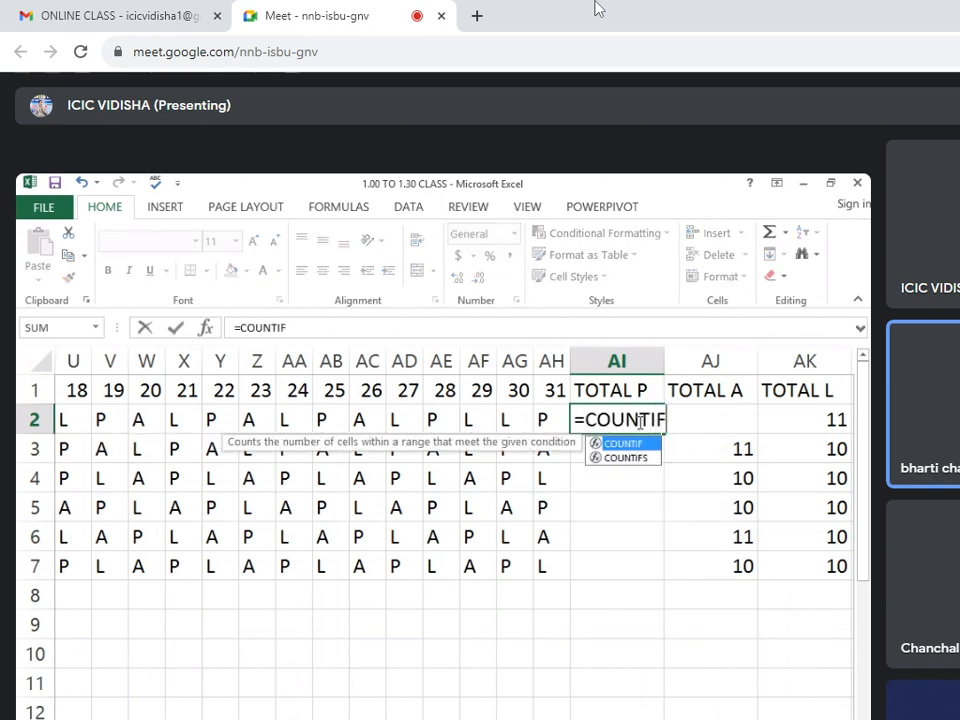
pyautogui.write('(')
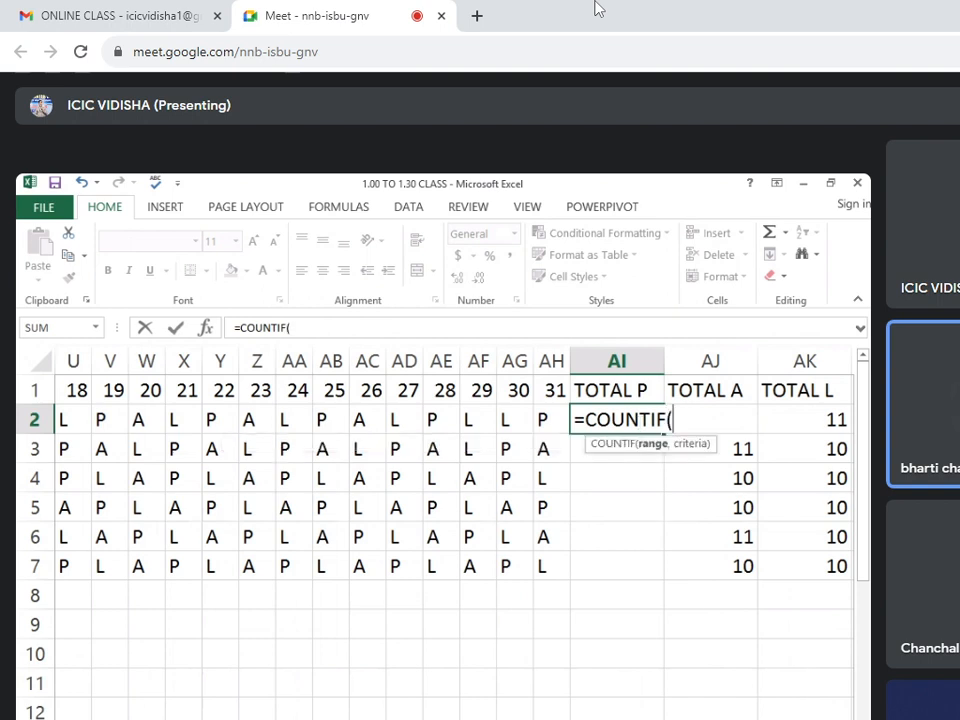
pyautogui.click(738, 719)
pyautogui.hscroll(-7, 450, 480)
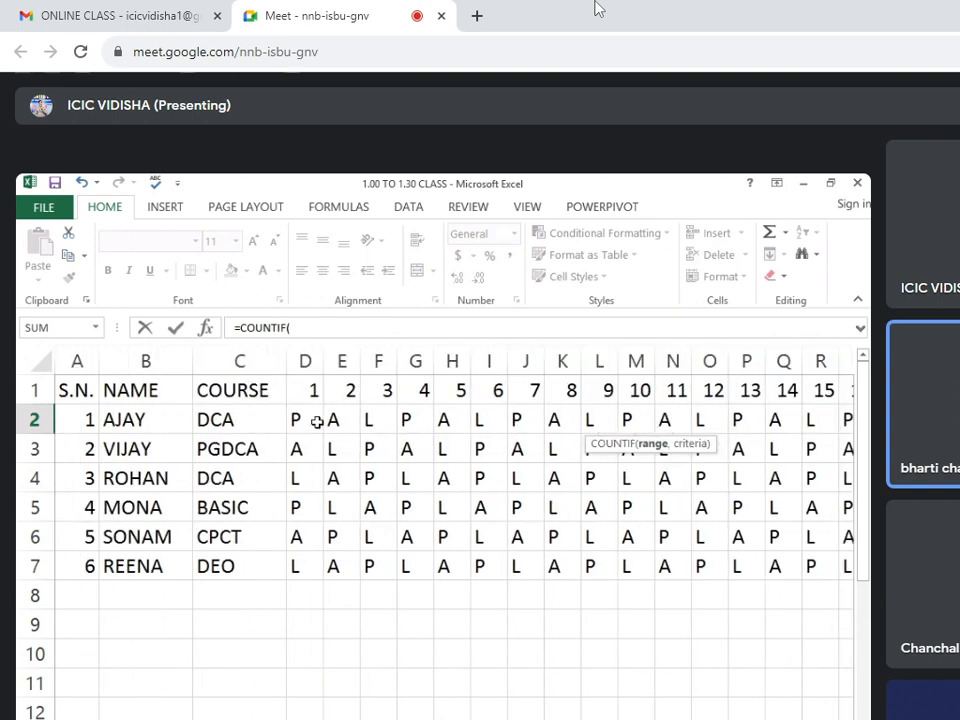
pyautogui.moveTo(317, 420); pyautogui.dragTo(540, 410)
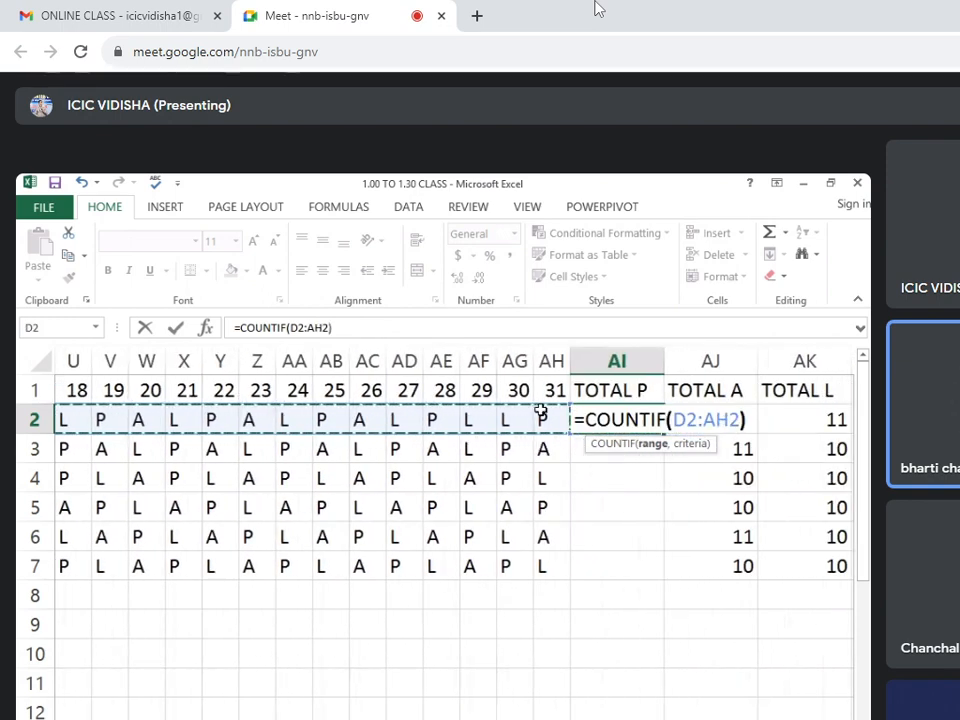
pyautogui.write(')')
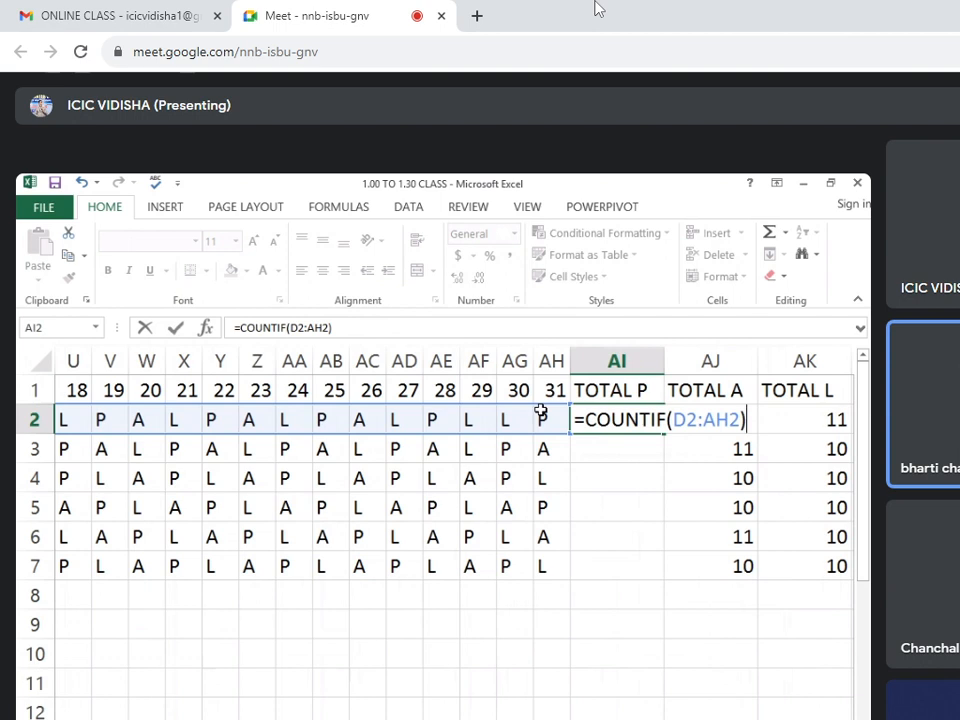
pyautogui.press('BackSpace')
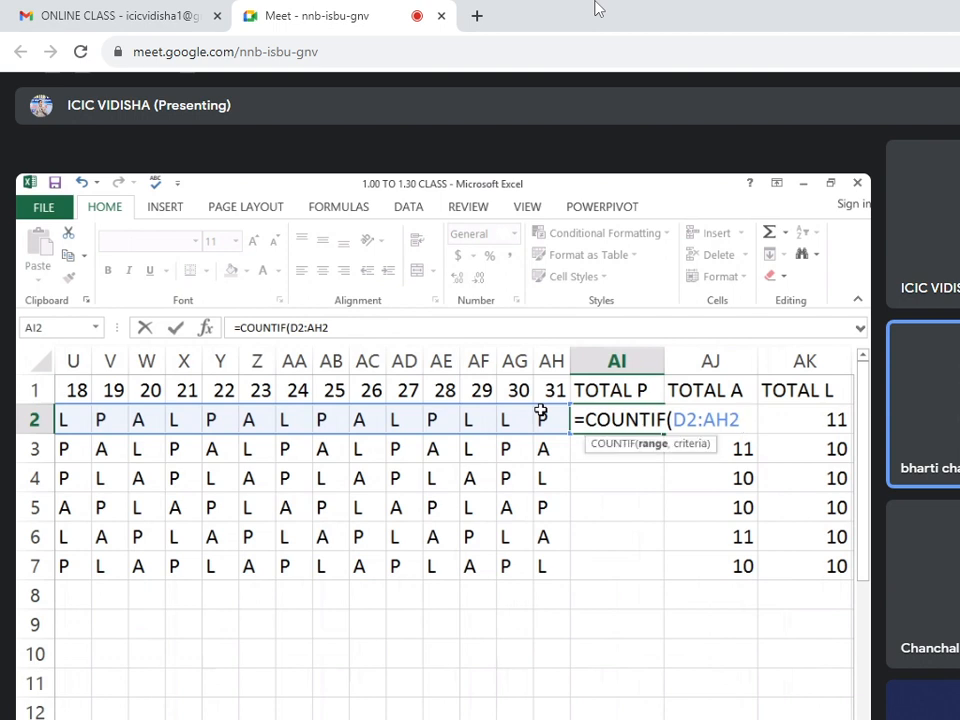
pyautogui.write(',"P')
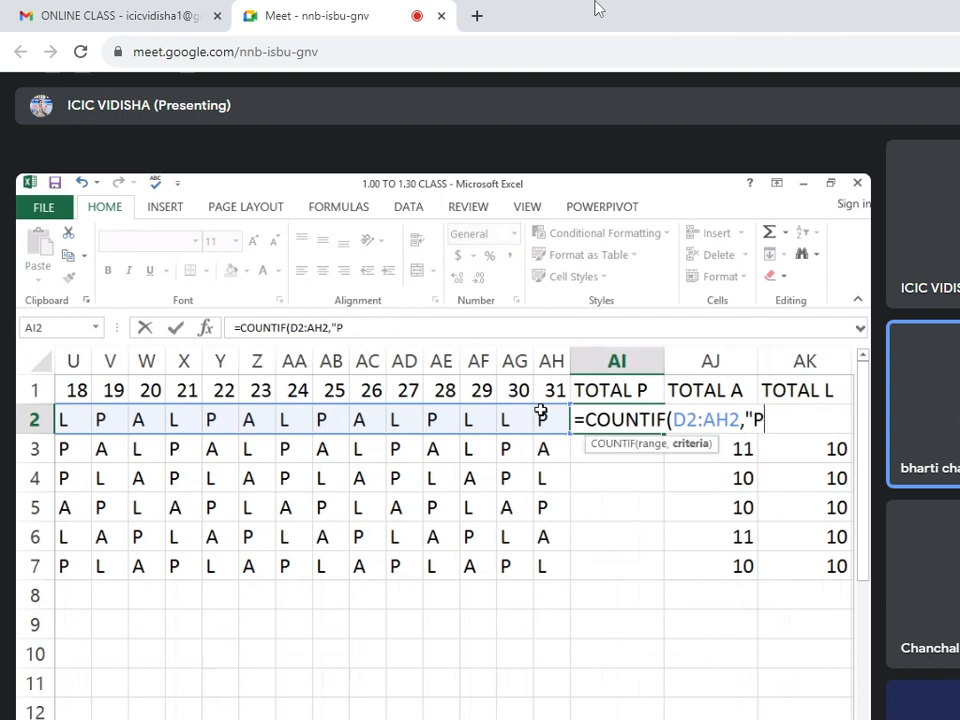
pyautogui.write('")')
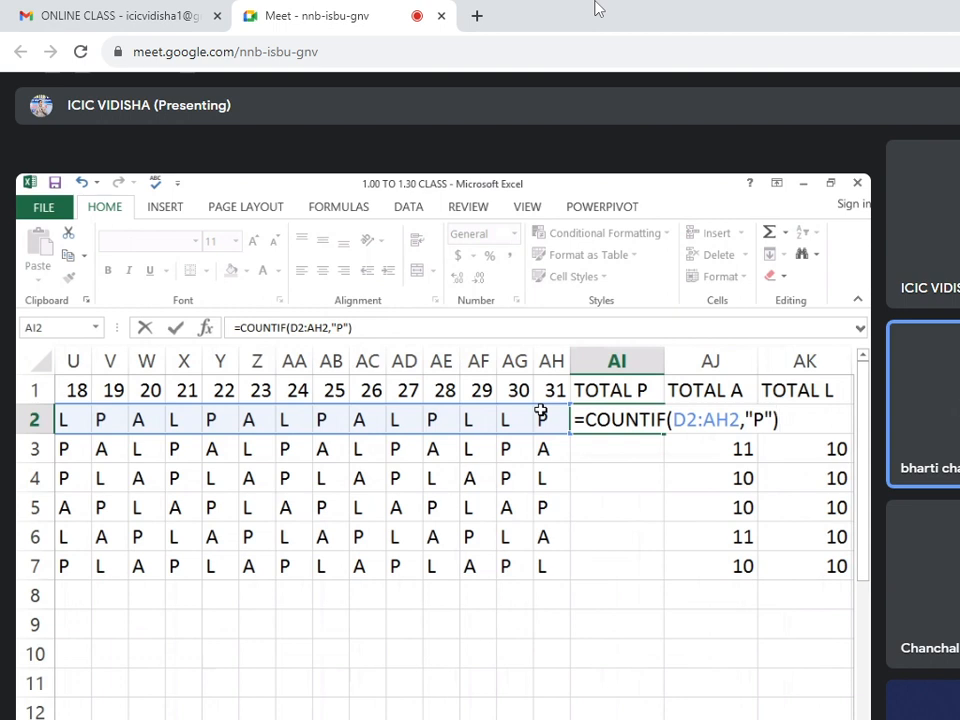
pyautogui.press('Return')
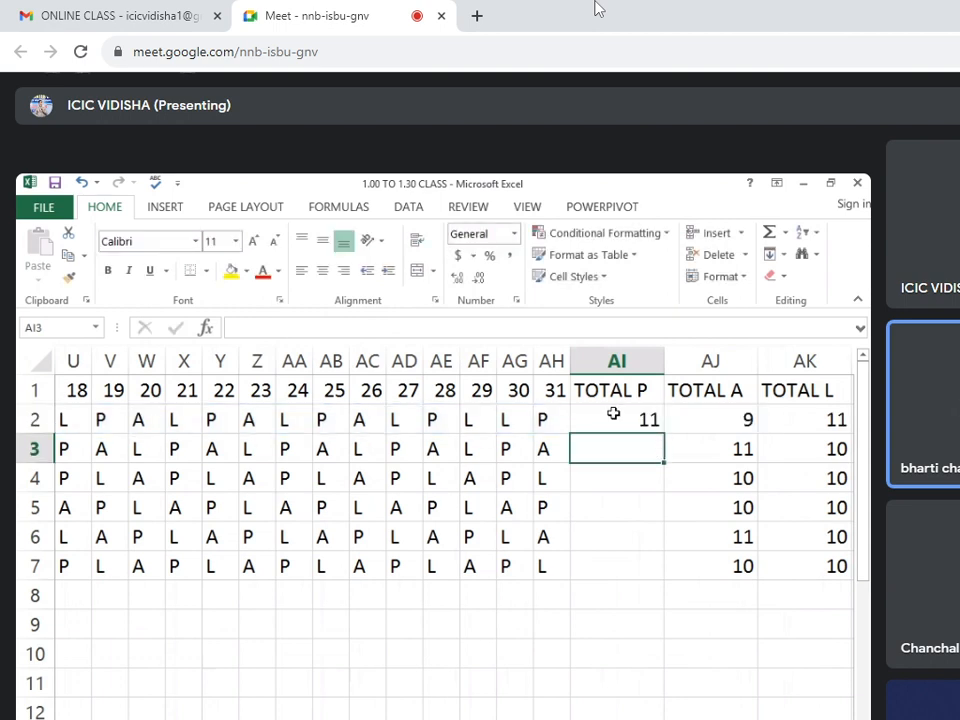
pyautogui.click(614, 413)
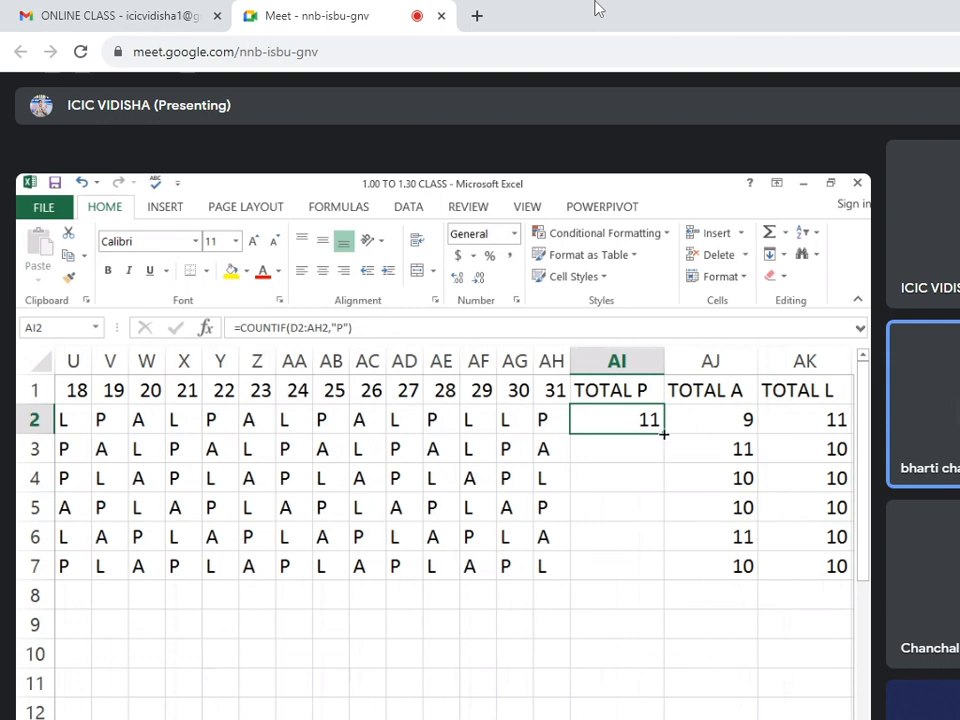
pyautogui.moveTo(663, 435); pyautogui.dragTo(650, 572)
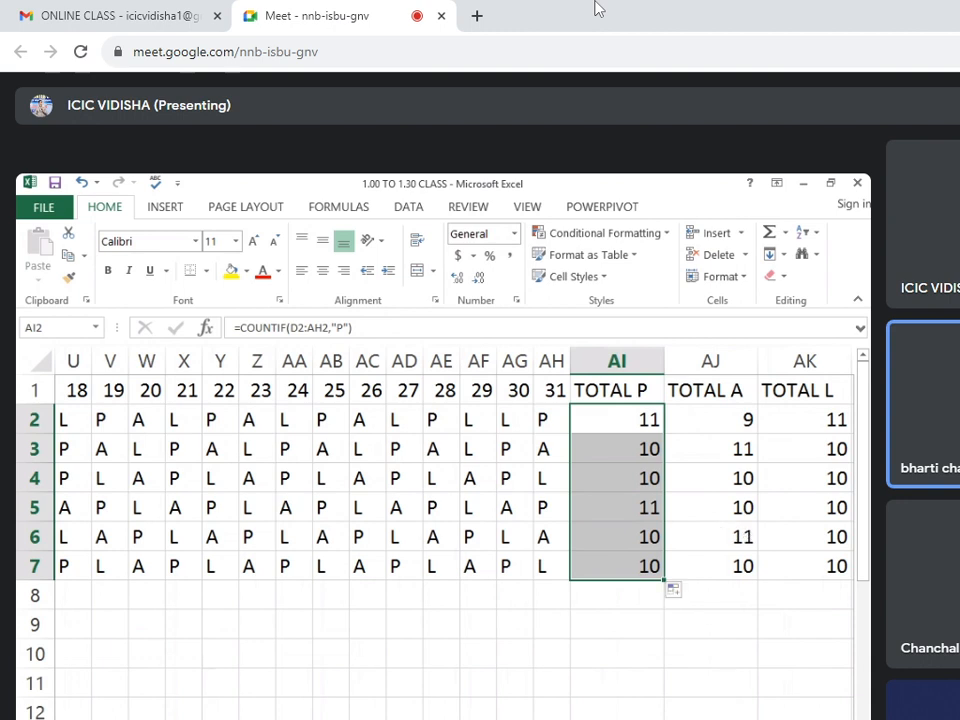
# Add the column heading FINE in AL1, beside the TOTAL L column.
pyautogui.moveTo(722, 360); pyautogui.dragTo(707, 388)
pyautogui.click(505, 390)
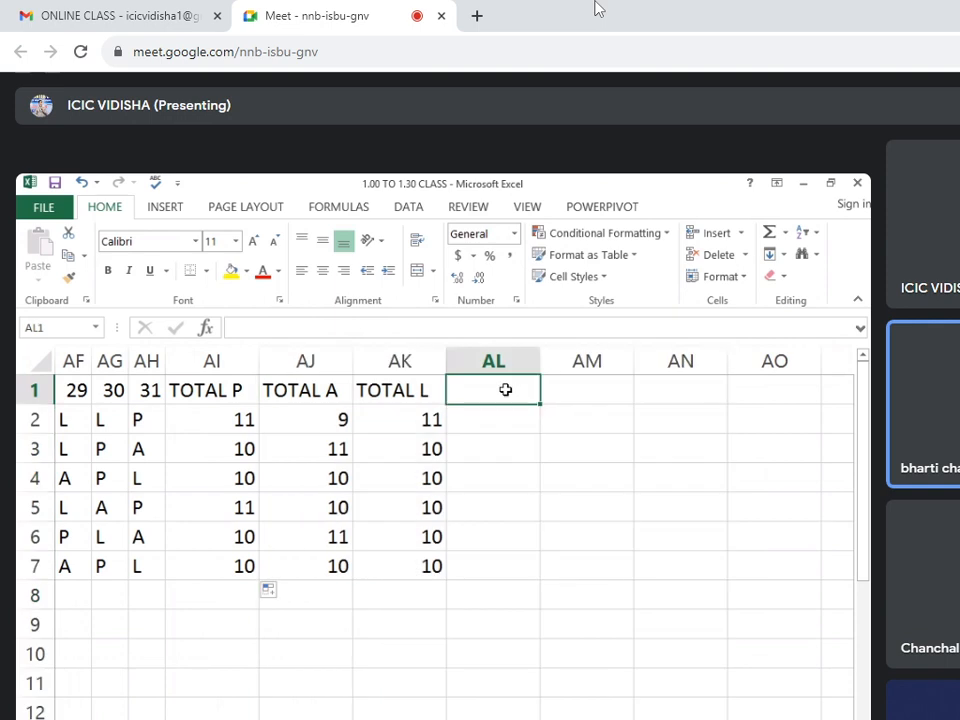
pyautogui.write('FINE')
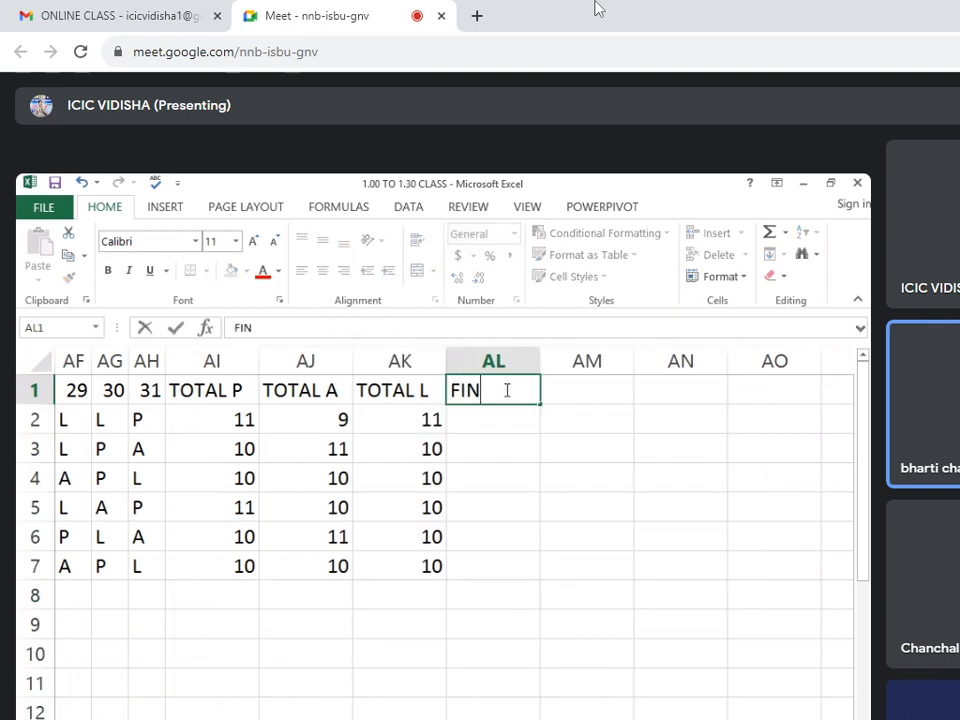
pyautogui.click(495, 429)
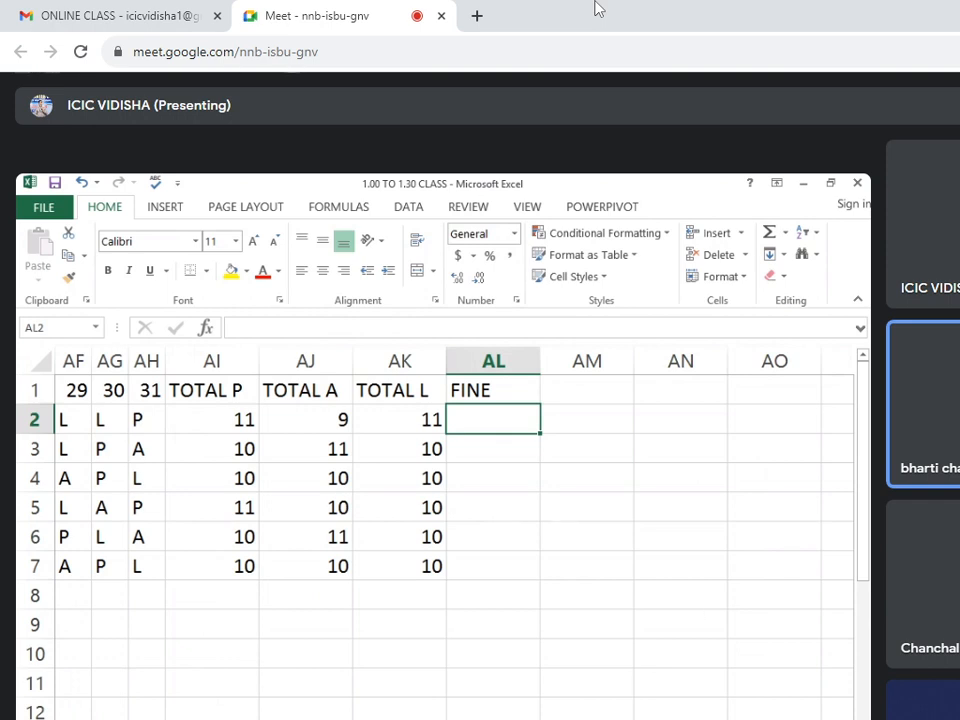
# Replace the first student's A marks for days 2 and 8, in E2 and K2, with a fine of 10.
pyautogui.hscroll(-10, 450, 540)
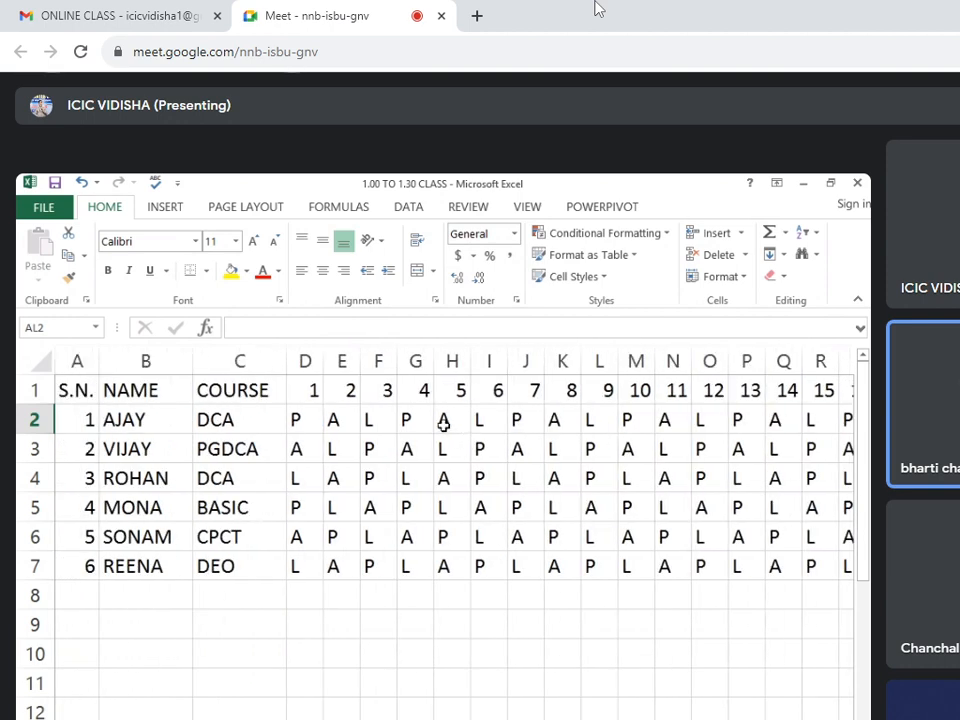
pyautogui.click(443, 424)
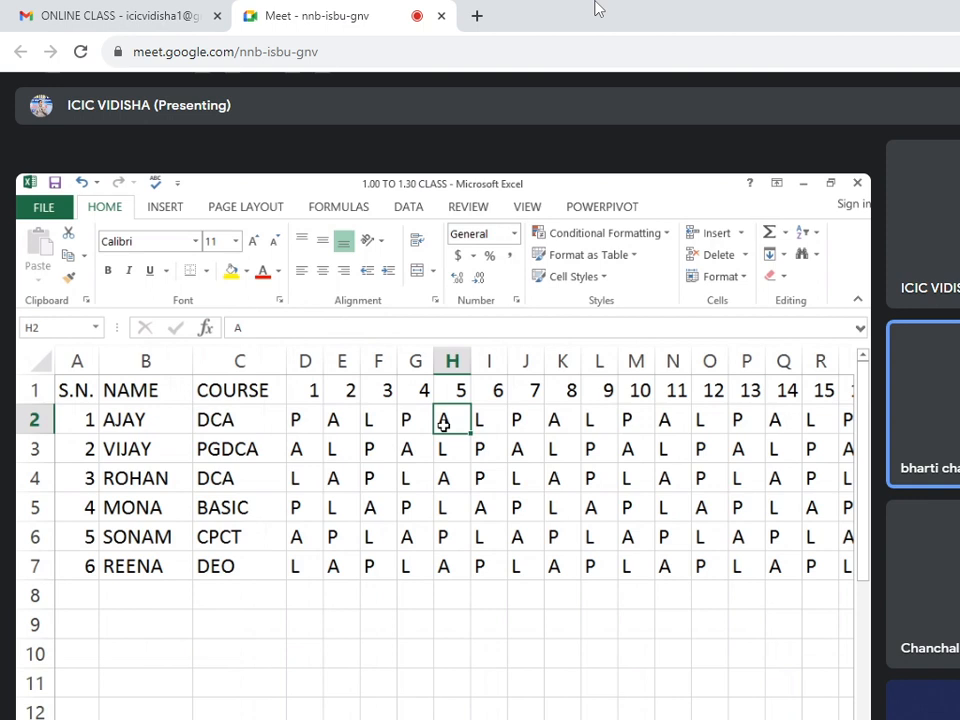
pyautogui.click(341, 412)
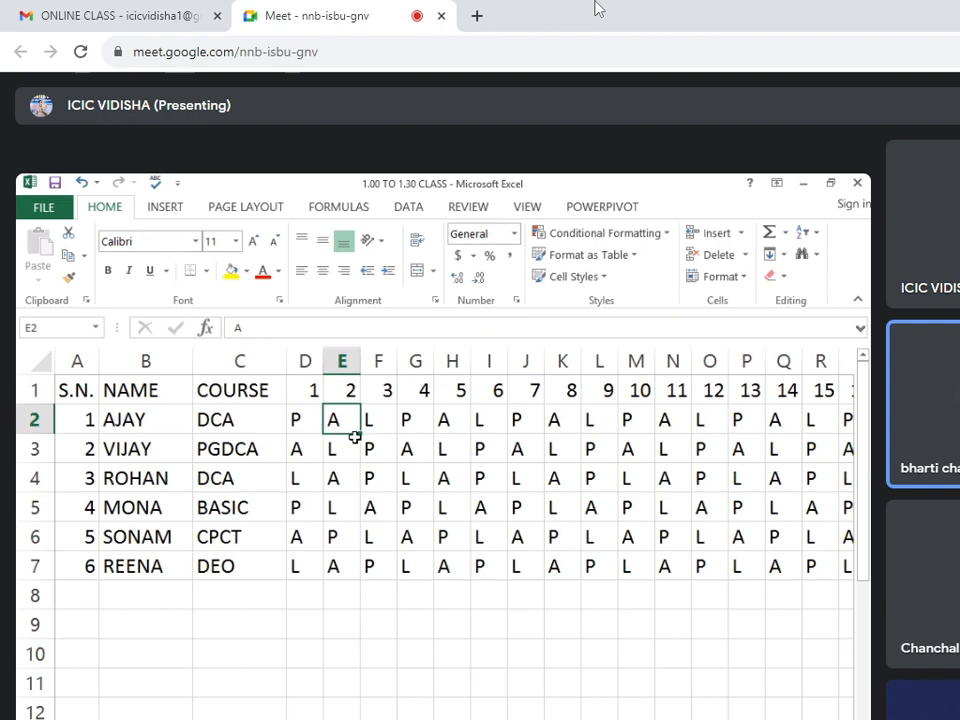
pyautogui.write('10')
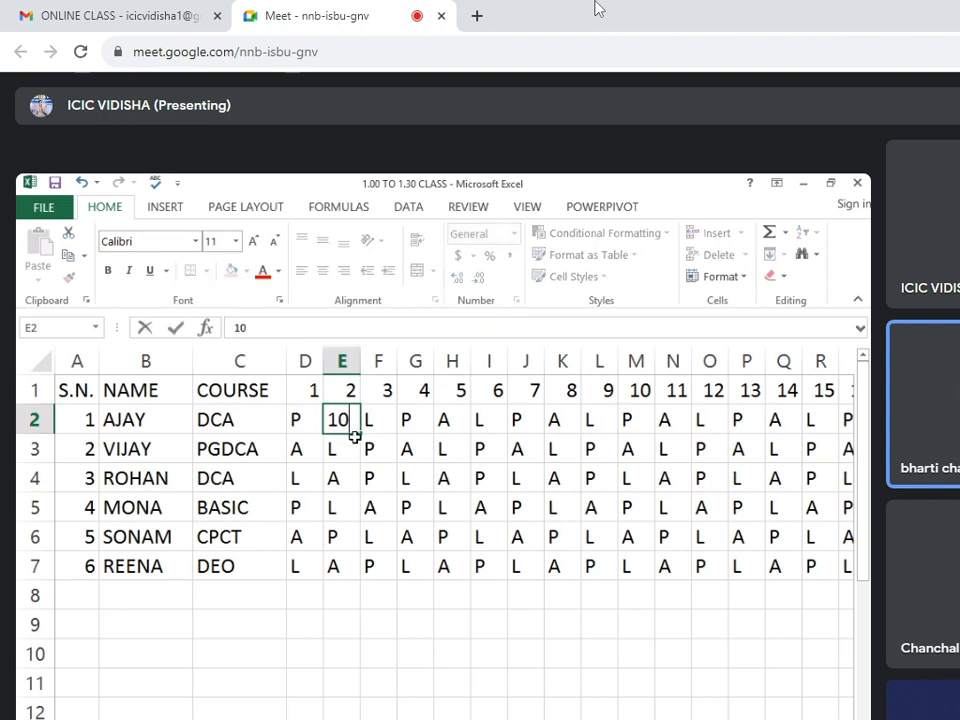
pyautogui.press('Return')
pyautogui.click(349, 428)
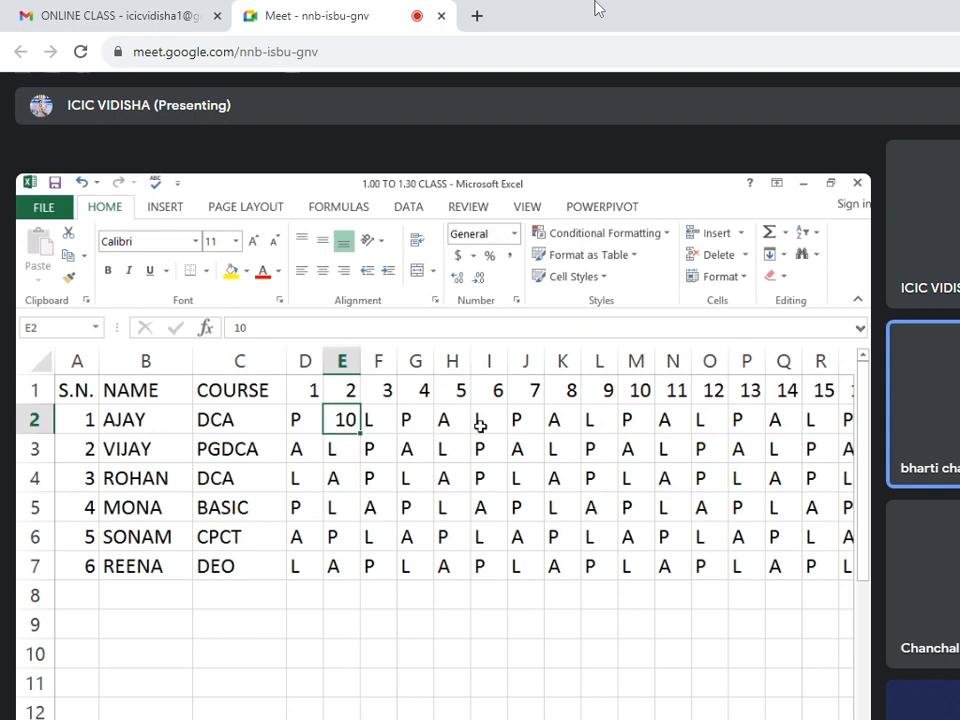
pyautogui.click(556, 418)
pyautogui.write('10')
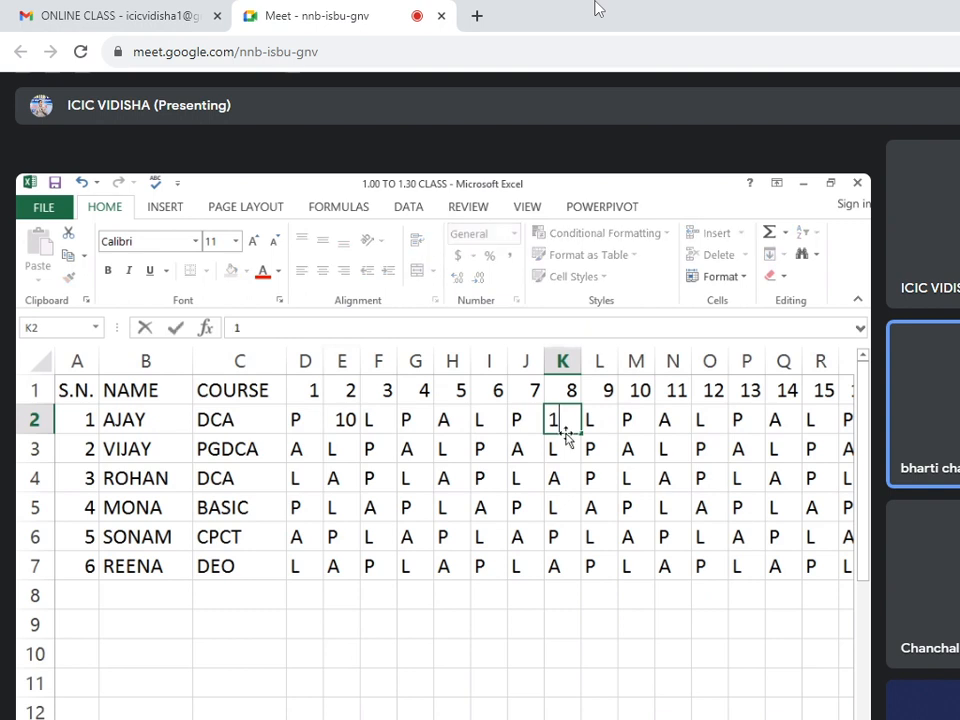
# Replace the second student's A marks for days 10 and 7, in M3 and J3, with a fine of 10.
pyautogui.click(636, 449)
pyautogui.write('10')
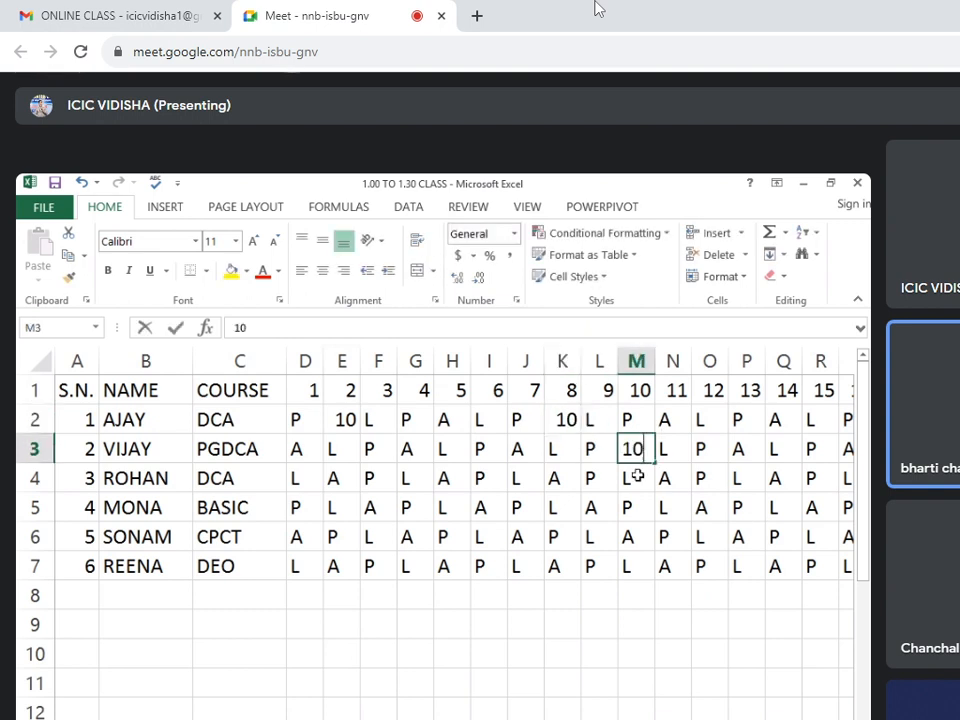
pyautogui.click(524, 450)
pyautogui.write('10')
pyautogui.click(561, 505)
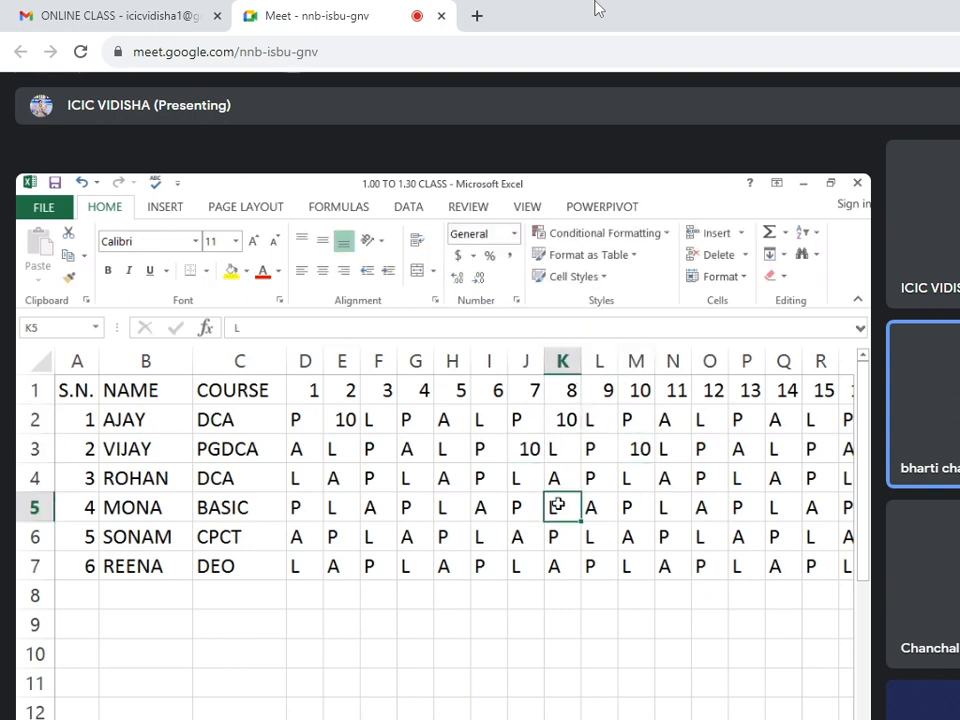
pyautogui.click(525, 450)
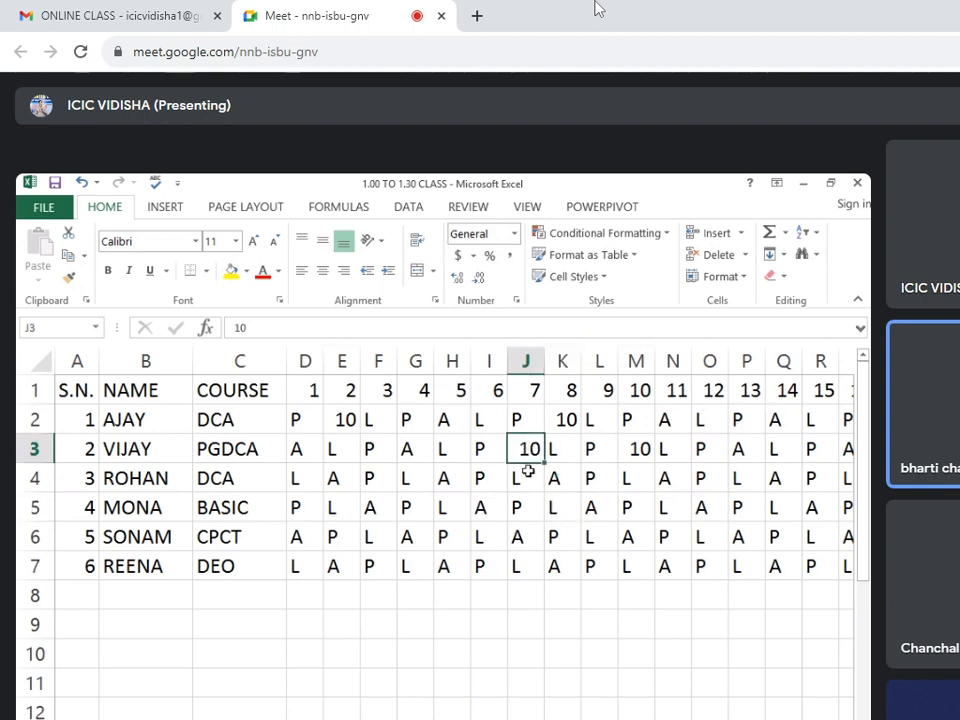
pyautogui.click(522, 479)
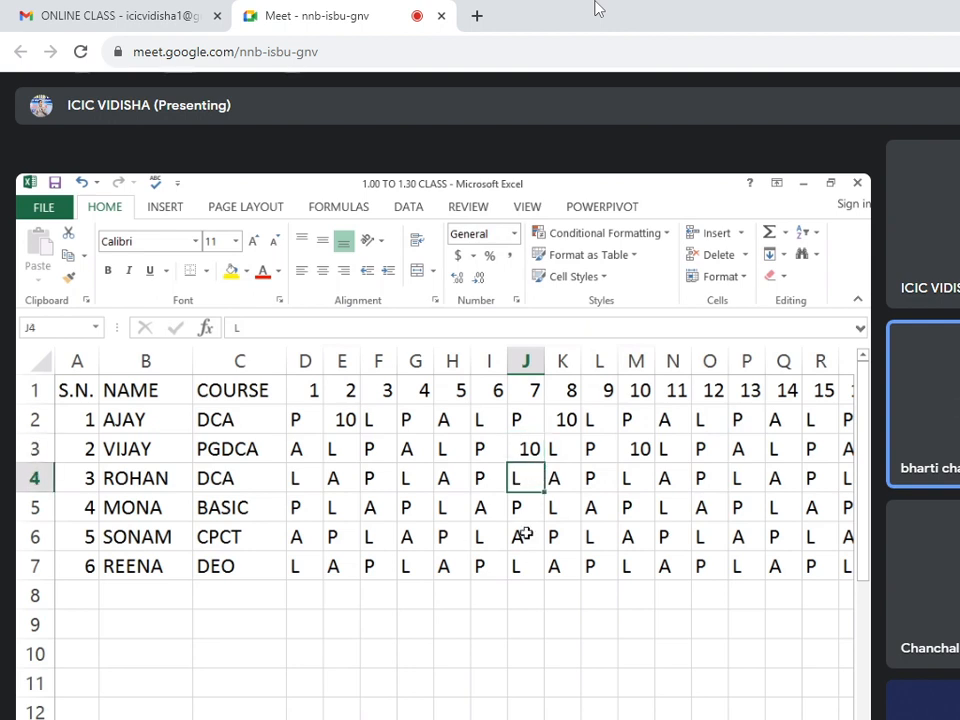
pyautogui.click(553, 507)
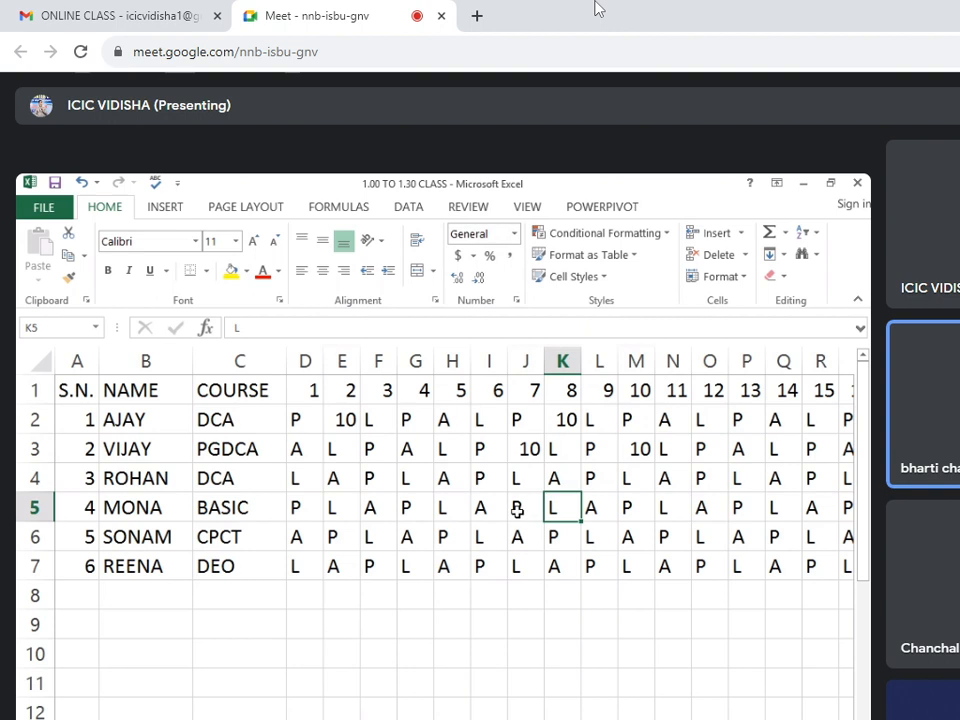
pyautogui.click(526, 450)
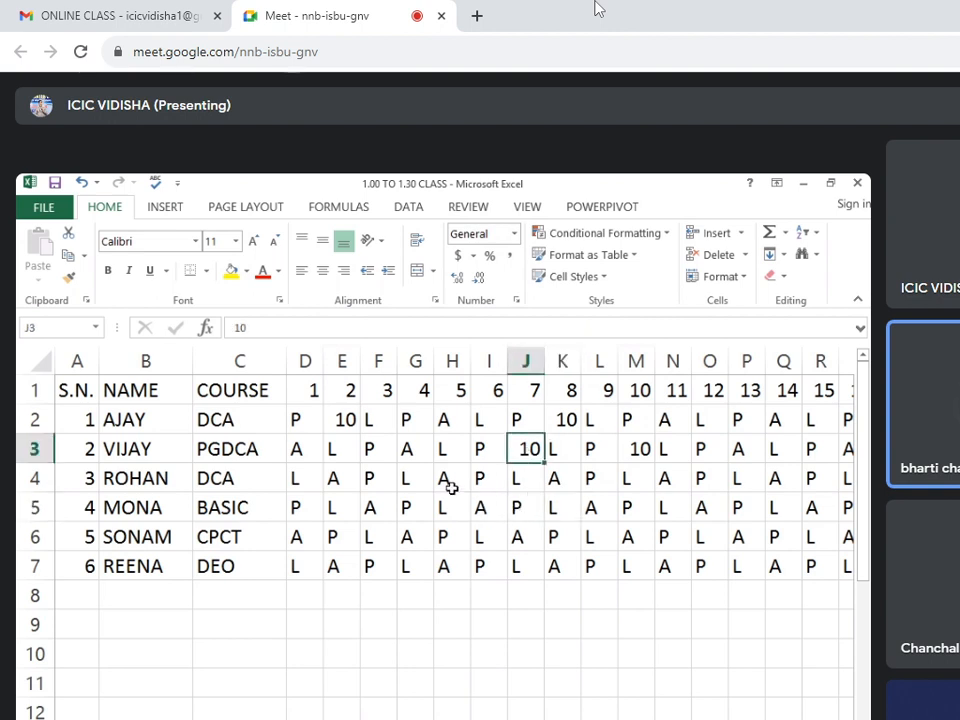
pyautogui.click(413, 484)
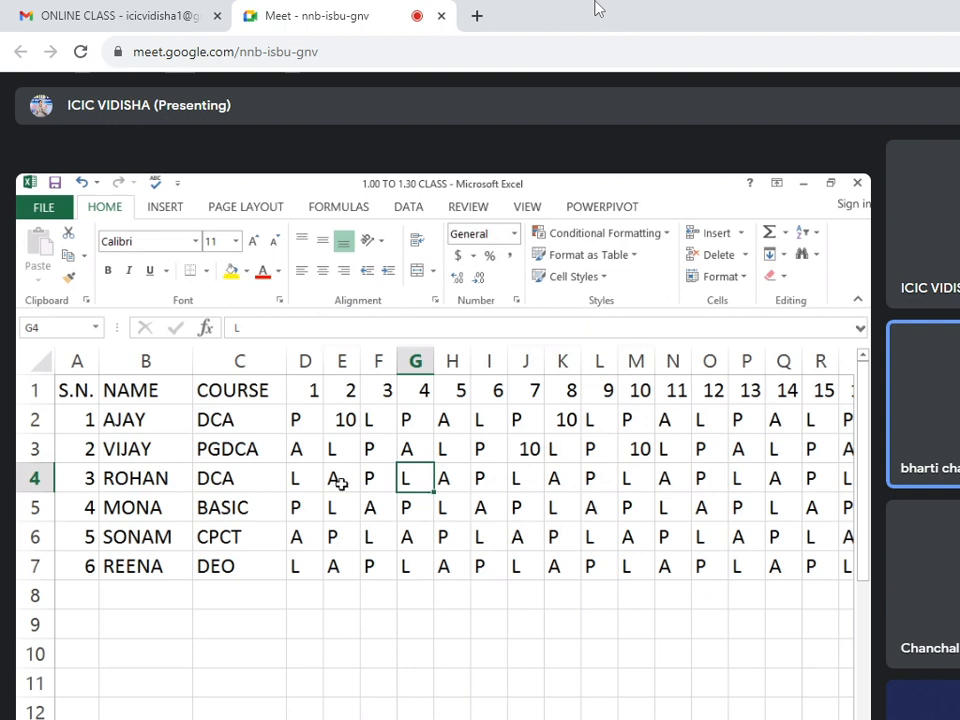
pyautogui.moveTo(315, 482); pyautogui.dragTo(525, 483)
pyautogui.click(523, 482)
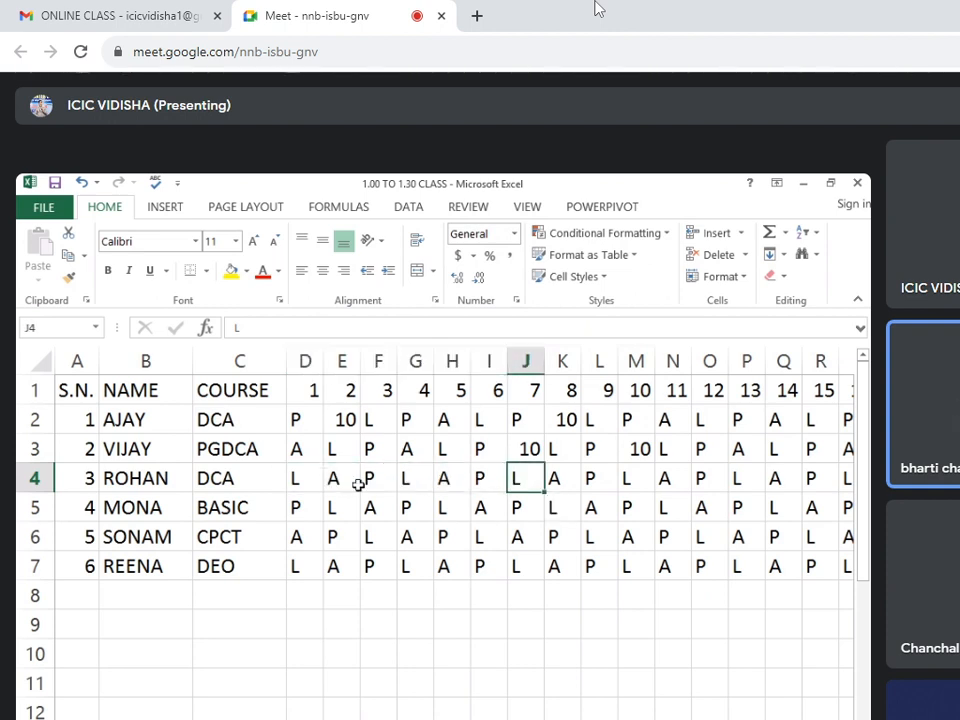
pyautogui.click(296, 480)
pyautogui.press('Right')
pyautogui.press('Right')
pyautogui.press('Right')
pyautogui.press('Right')
pyautogui.press('Right')
pyautogui.press('Right')
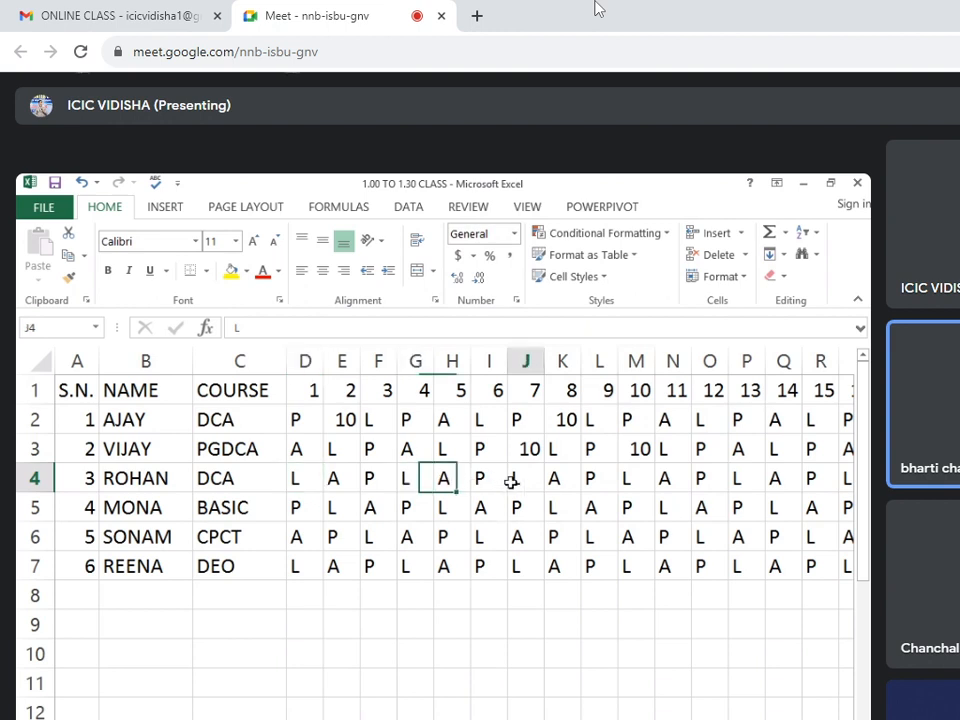
# Replace the L marks in M4, P4, Q5 and N5 of the third and fourth students with a fine of 2.
pyautogui.click(630, 486)
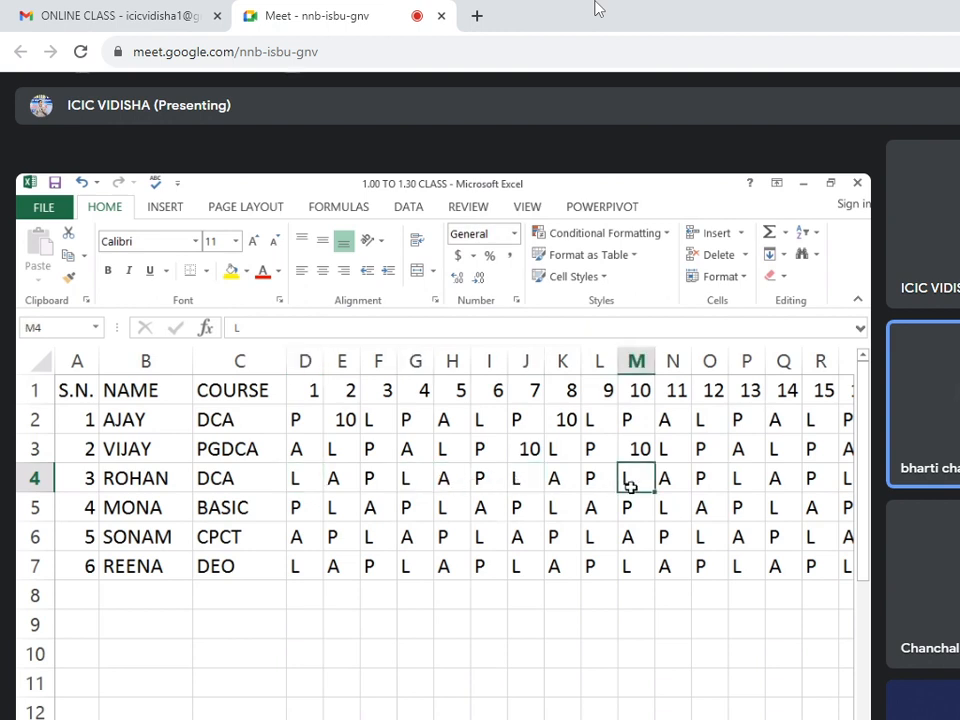
pyautogui.write('2')
pyautogui.click(739, 479)
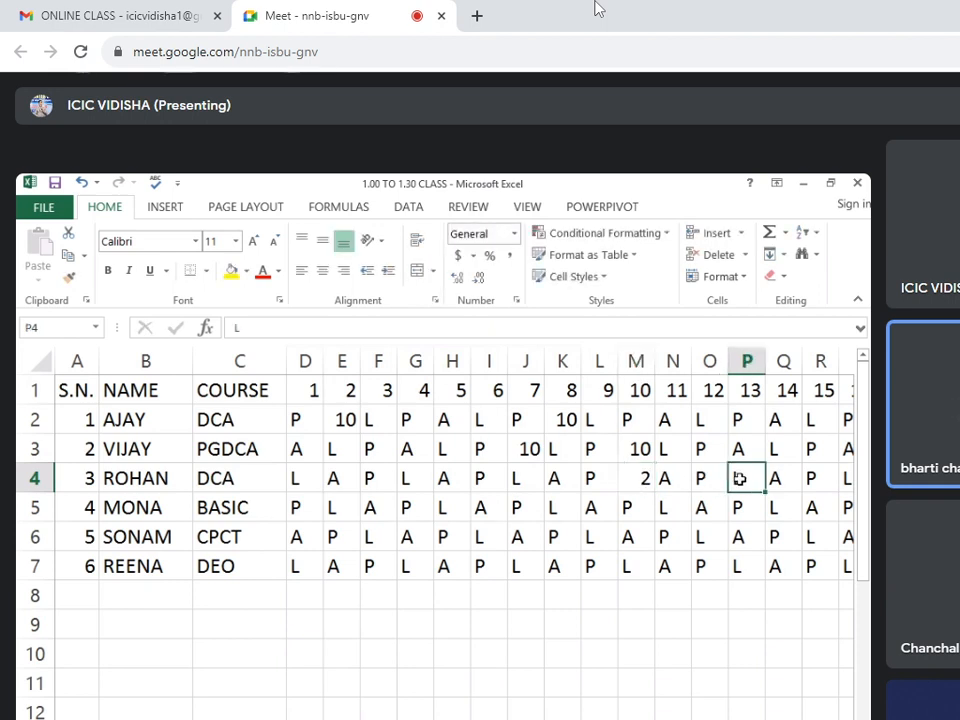
pyautogui.write('2')
pyautogui.click(775, 508)
pyautogui.write('2')
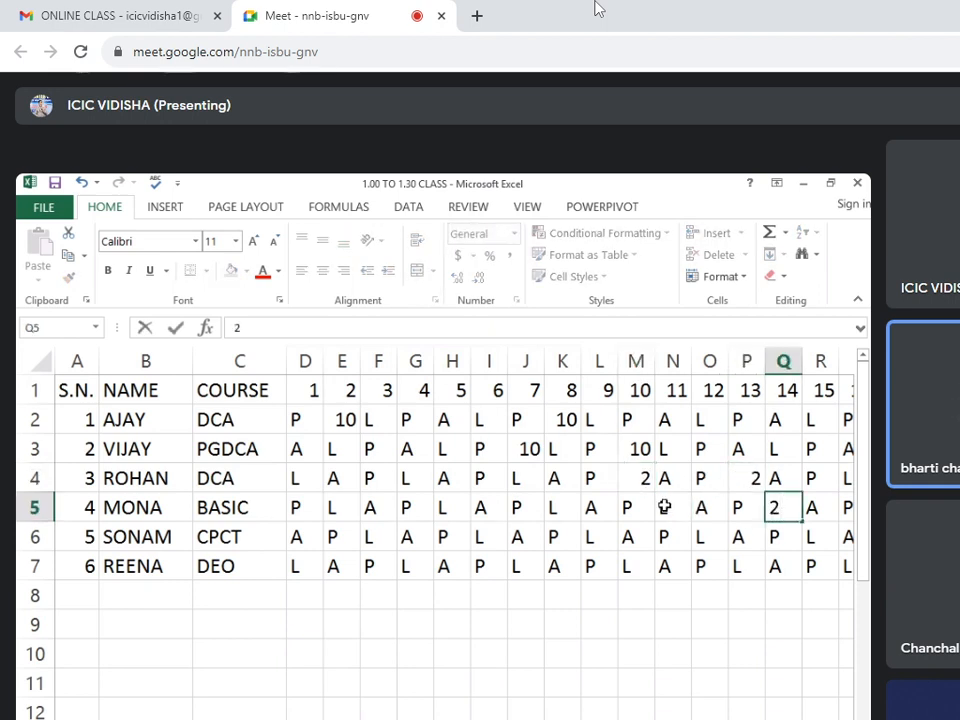
pyautogui.click(664, 507)
pyautogui.write('2')
pyautogui.click(664, 560)
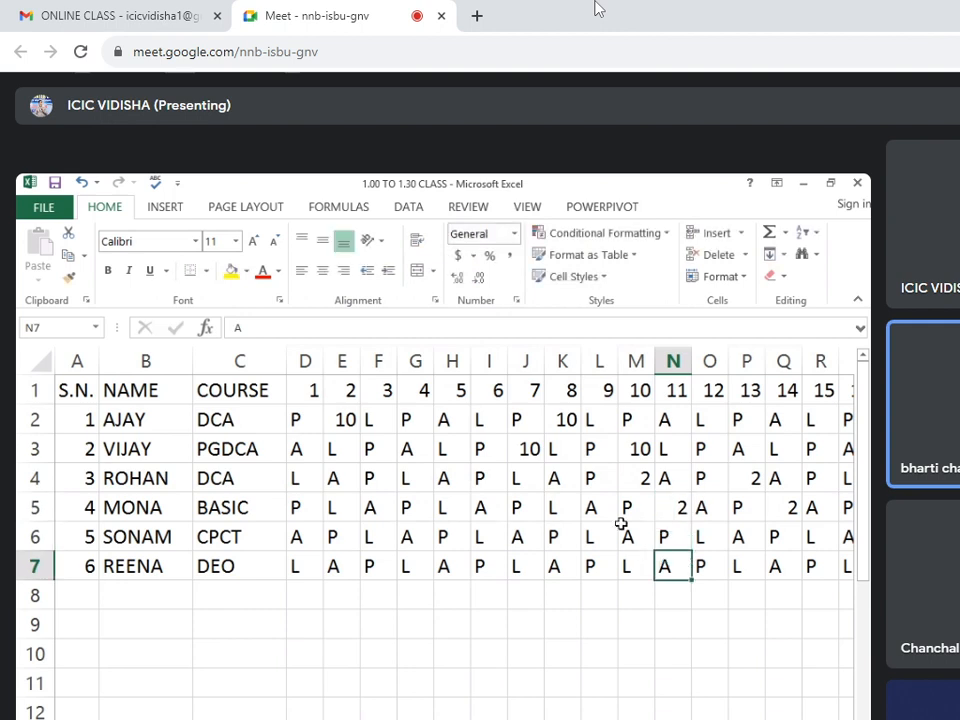
# Total the fines with =SUM(D2:AH2) in AL2 and fill the formula down the FINE column to AL7.
pyautogui.click(345, 419)
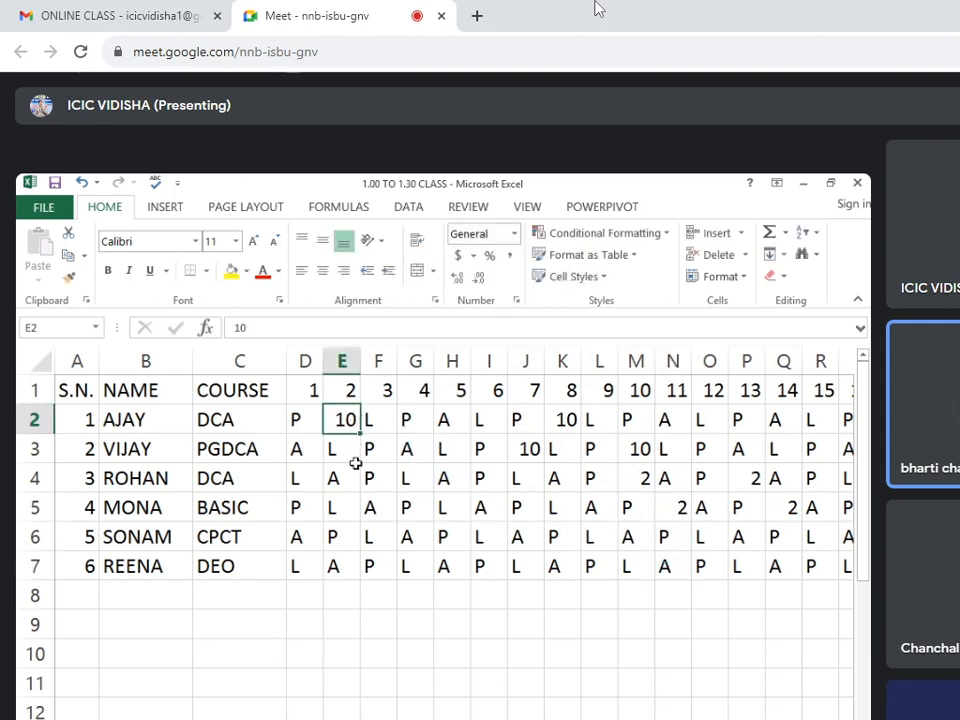
pyautogui.click(409, 482)
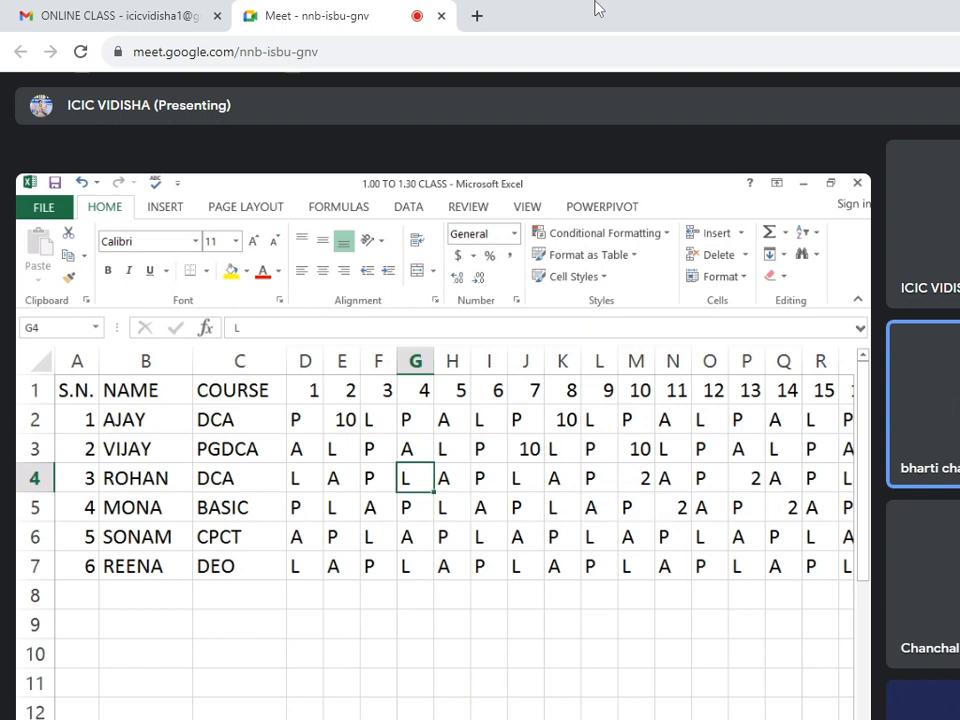
pyautogui.hscroll(8, 440, 480)
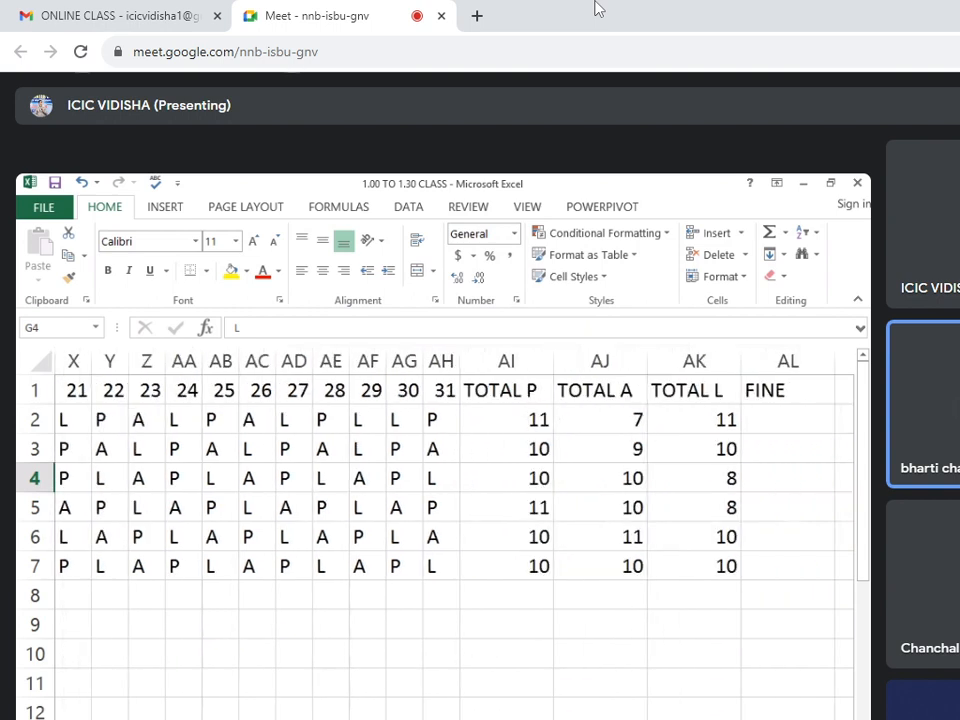
pyautogui.click(782, 428)
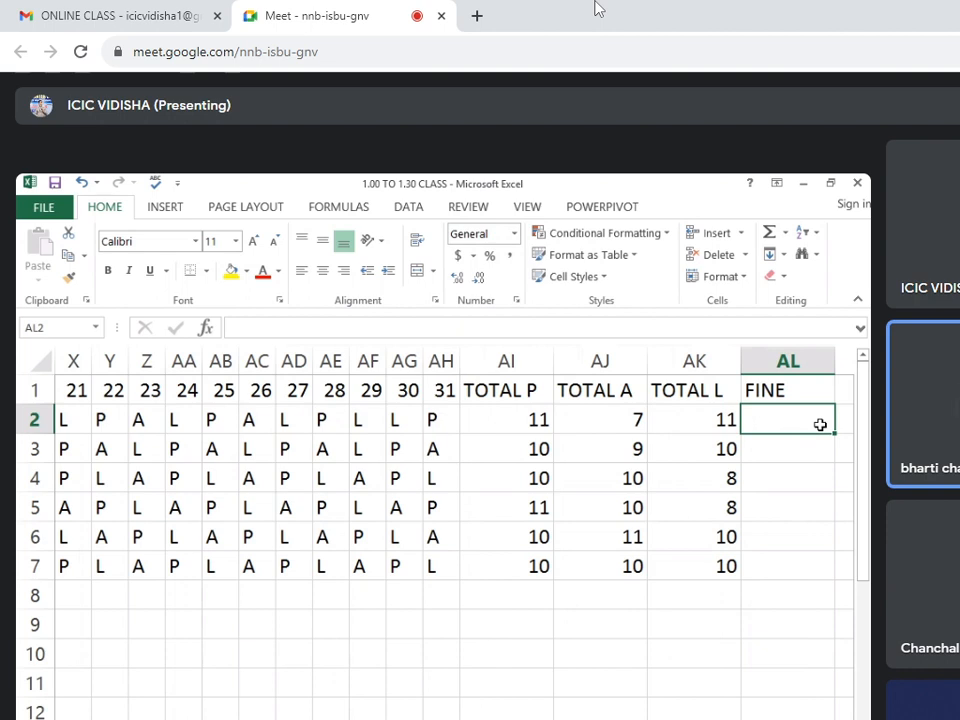
pyautogui.write('=SUM')
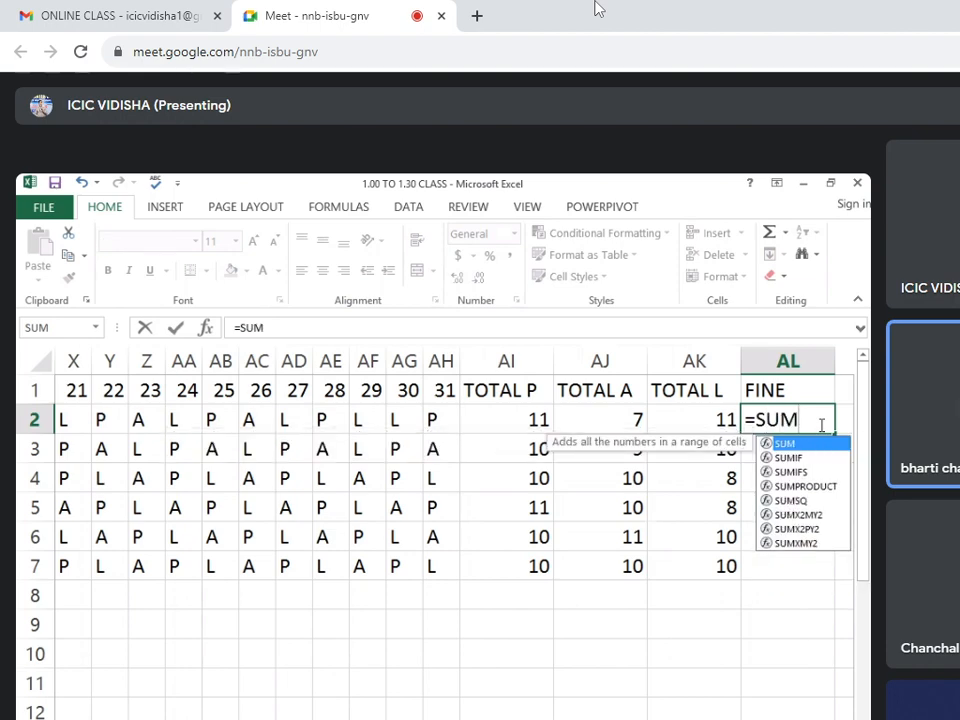
pyautogui.write('(')
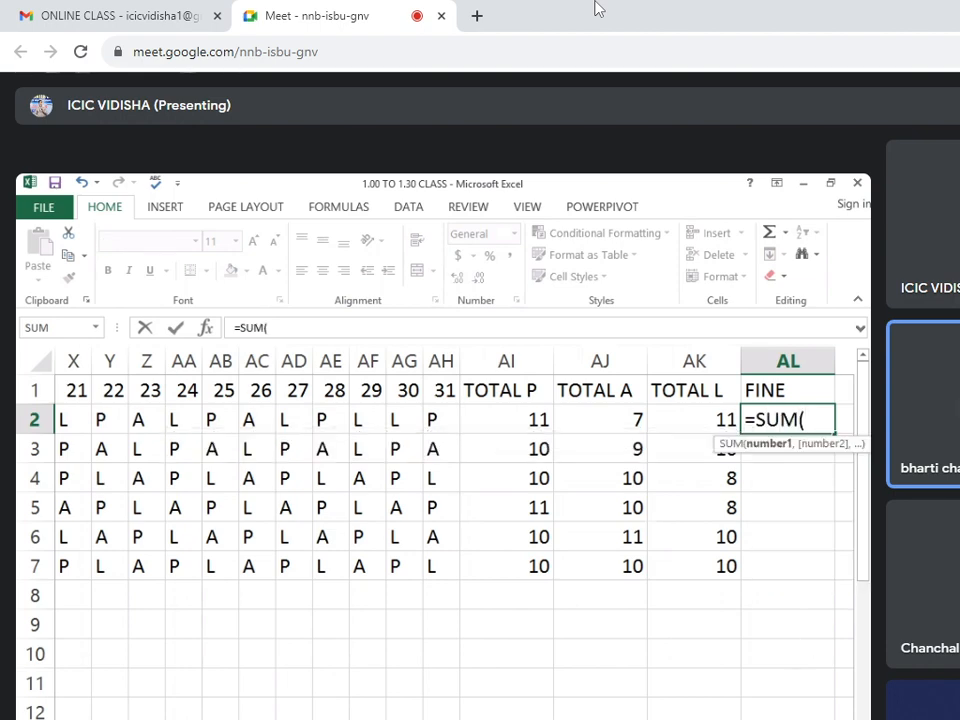
pyautogui.hscroll(-8, 445, 540)
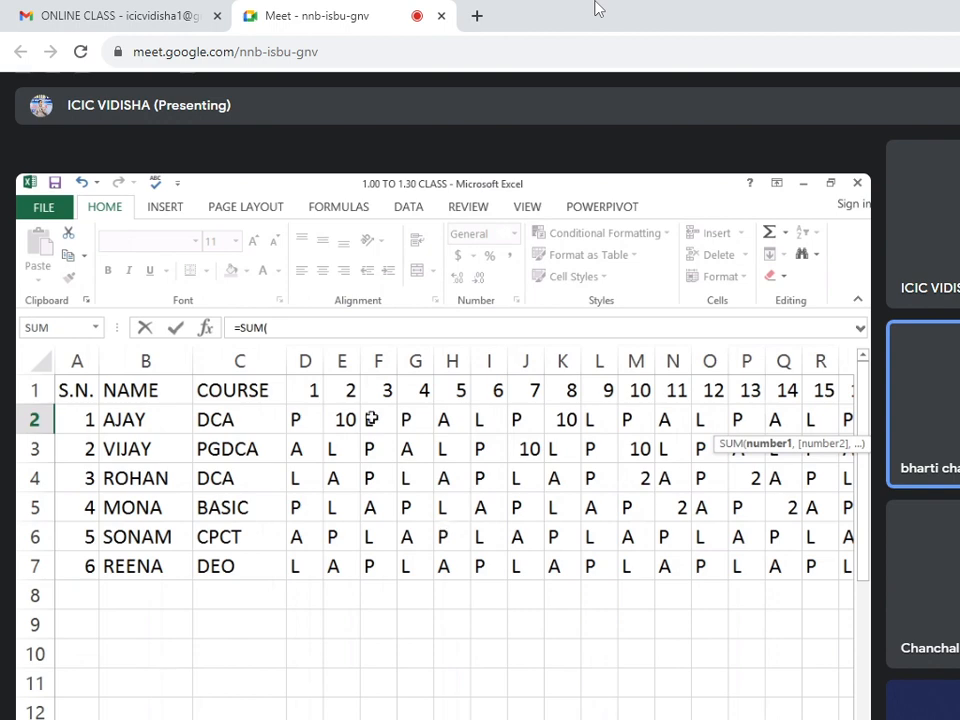
pyautogui.moveTo(313, 419); pyautogui.dragTo(615, 424)
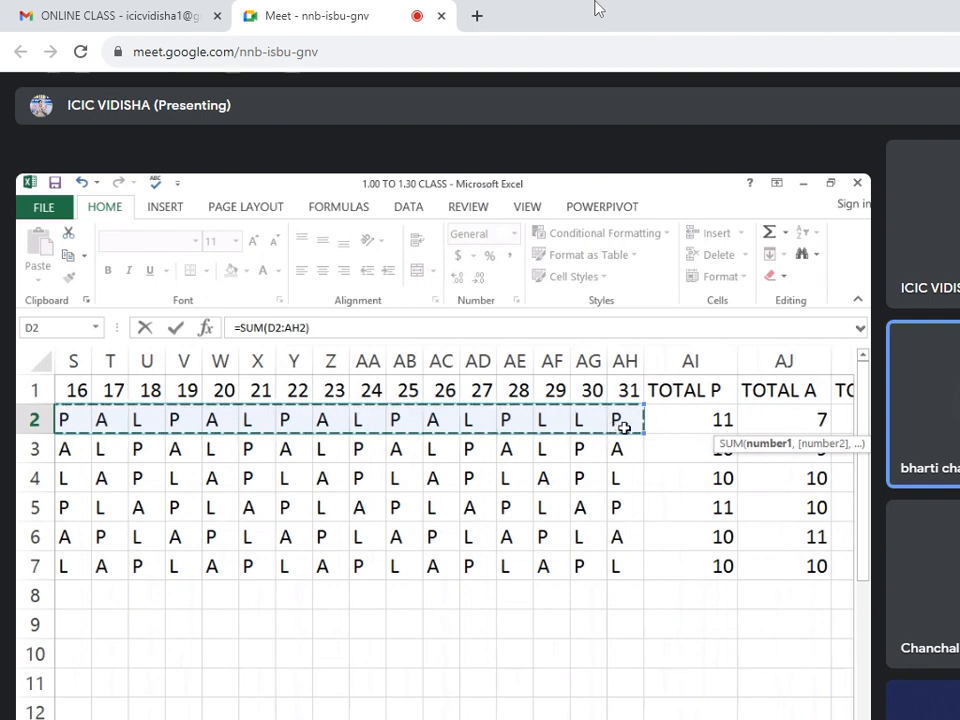
pyautogui.write(')')
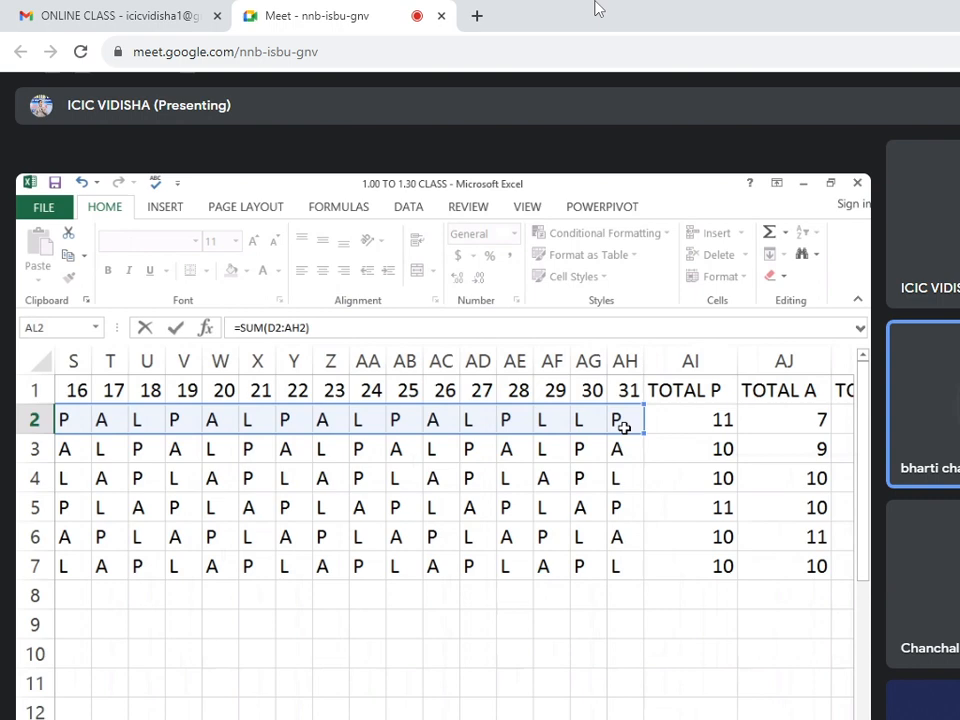
pyautogui.press('Return')
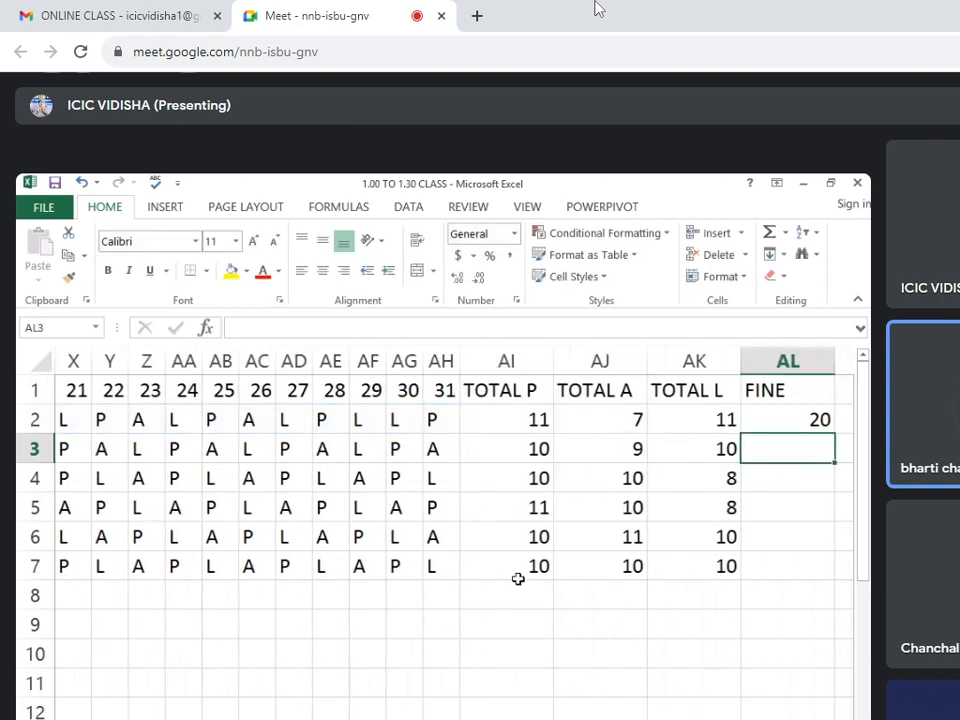
pyautogui.click(784, 414)
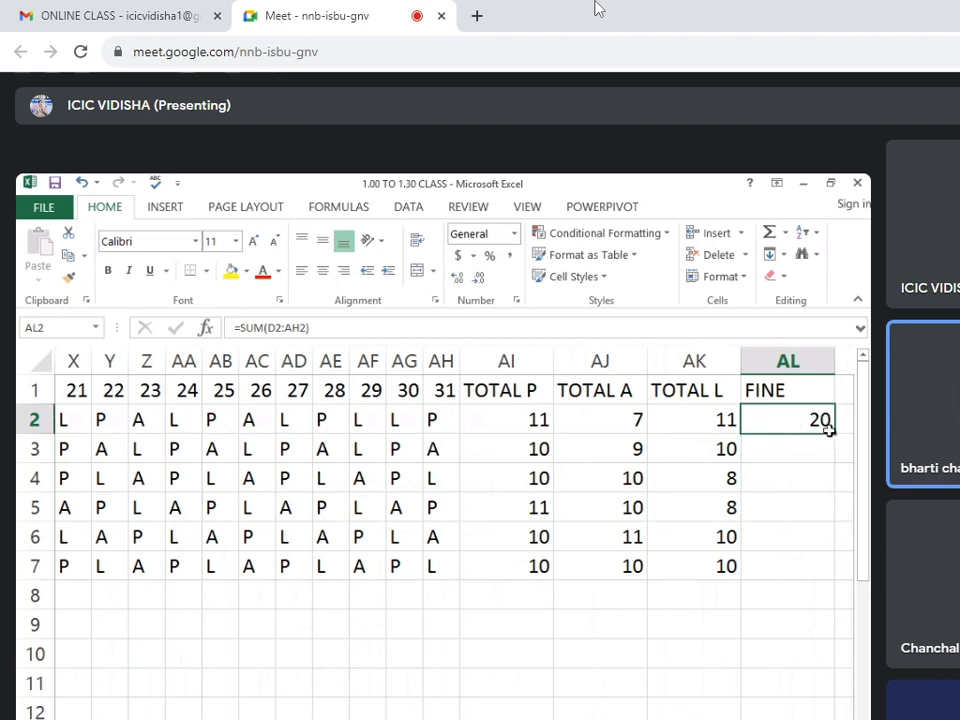
pyautogui.moveTo(830, 432); pyautogui.dragTo(828, 577)
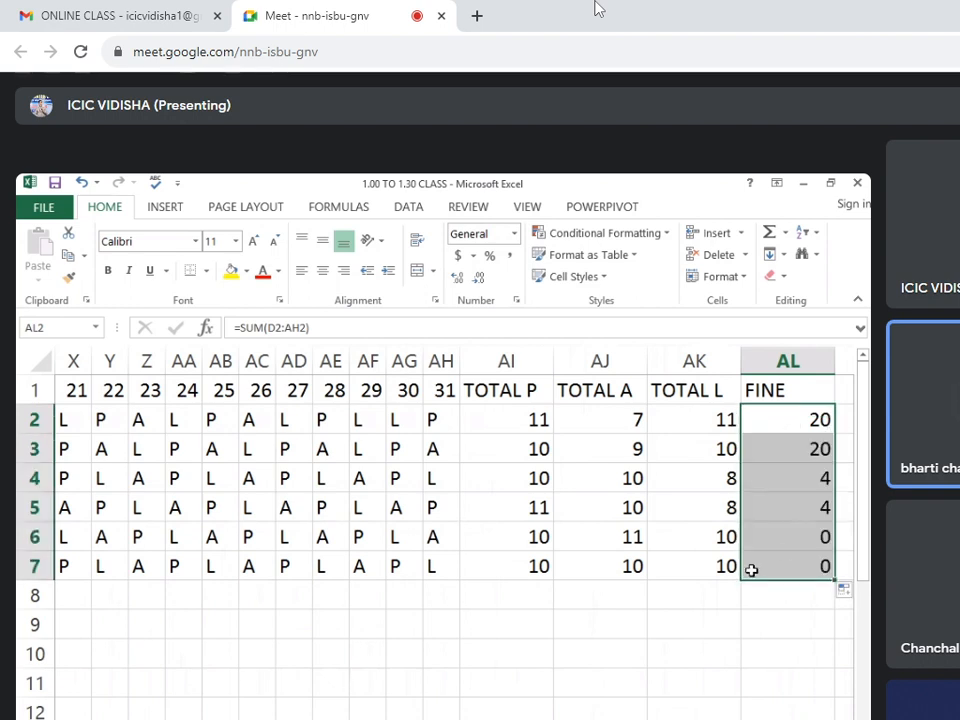
# Replace the A marks in AE6, AF7 and AC7 of the last two students with a fine of 10.
pyautogui.click(402, 545)
pyautogui.click(335, 540)
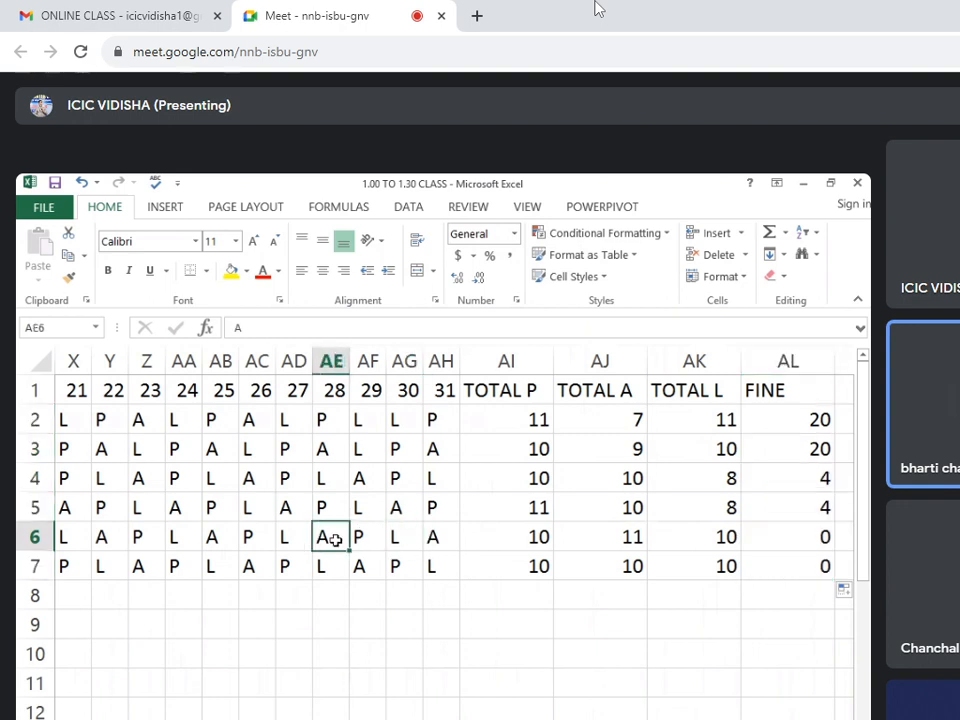
pyautogui.write('10')
pyautogui.click(364, 561)
pyautogui.write('10')
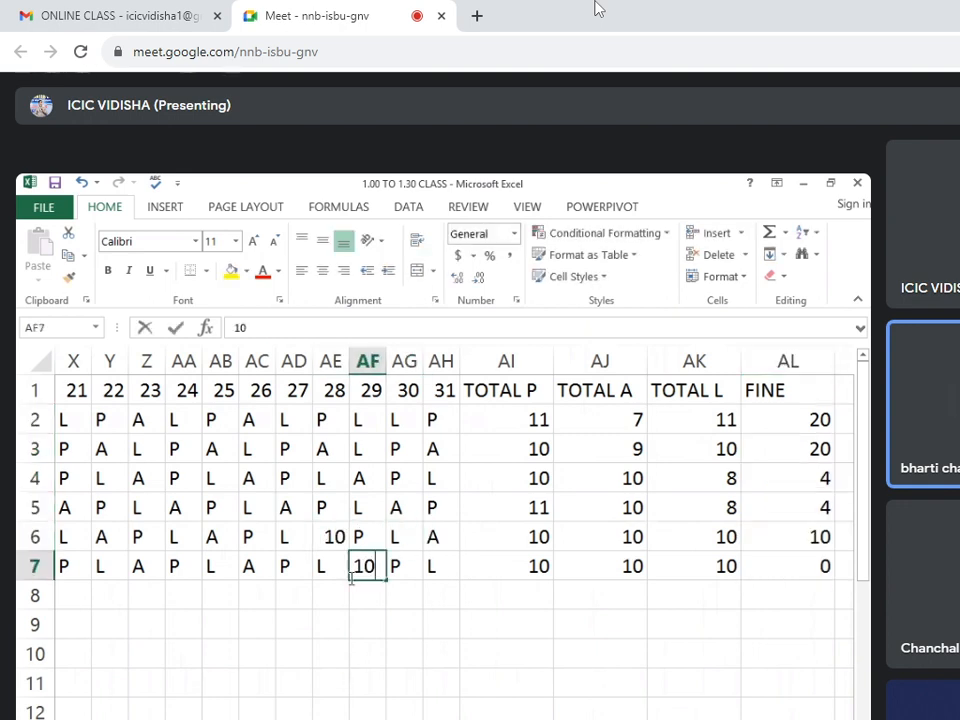
pyautogui.click(251, 563)
pyautogui.write('10')
# Replace the fifth student's day 27 L mark in AD6 with a fine of 2.
pyautogui.click(309, 538)
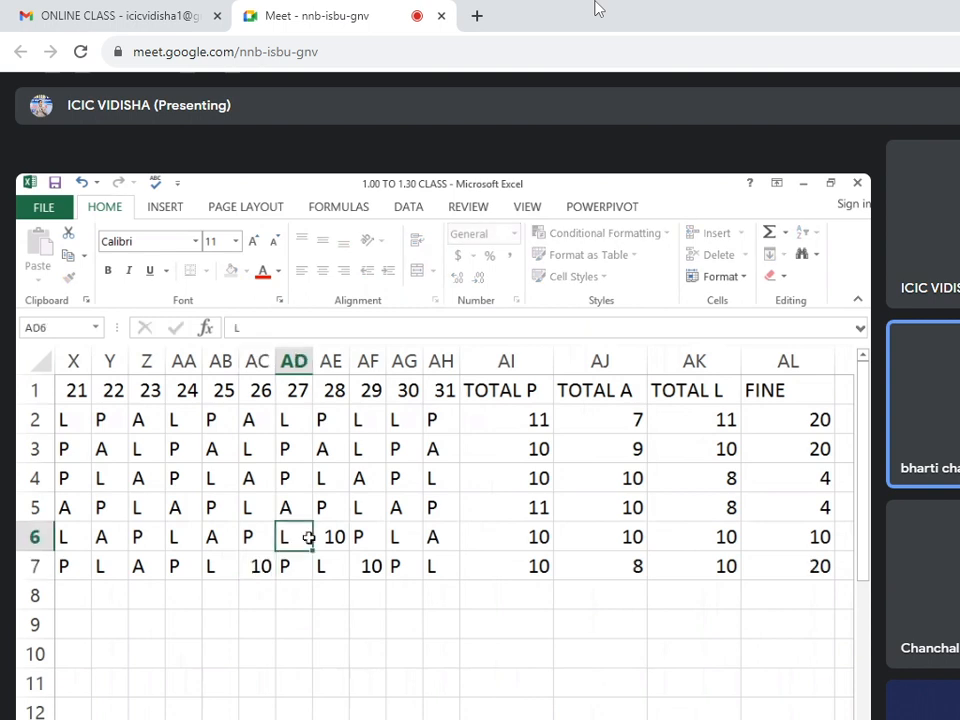
pyautogui.write('2')
pyautogui.click(294, 623)
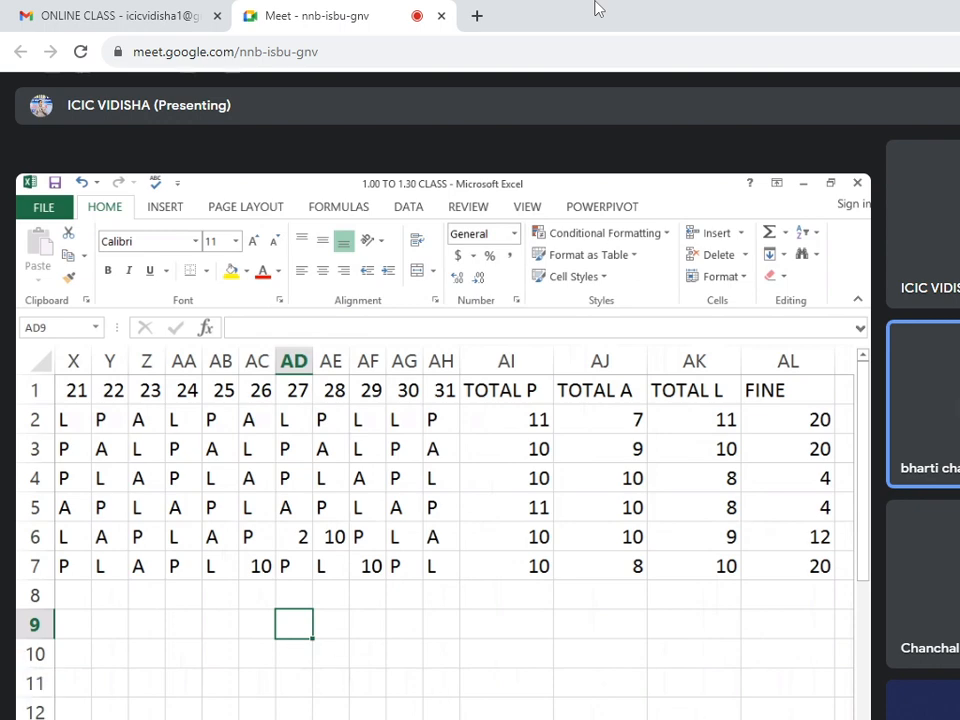
pyautogui.hscroll(-10, 443, 540)
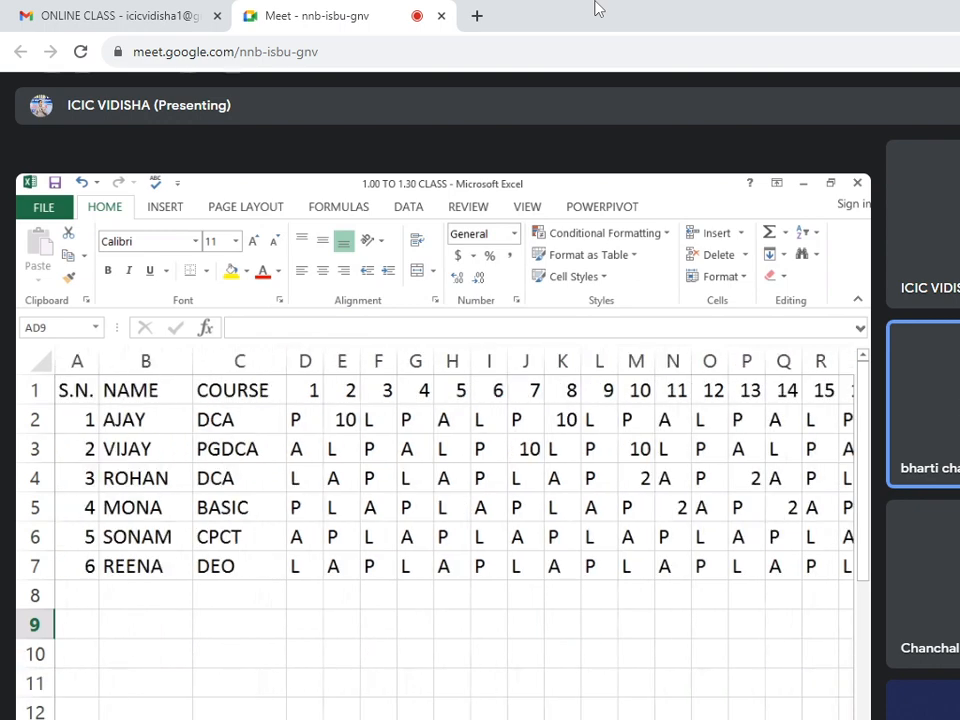
# Clear the first student's FINE cell AL2 and re-enter the total of days 1 to 31 as =SUM(D2:AH2).
pyautogui.hscroll(10, 443, 480)
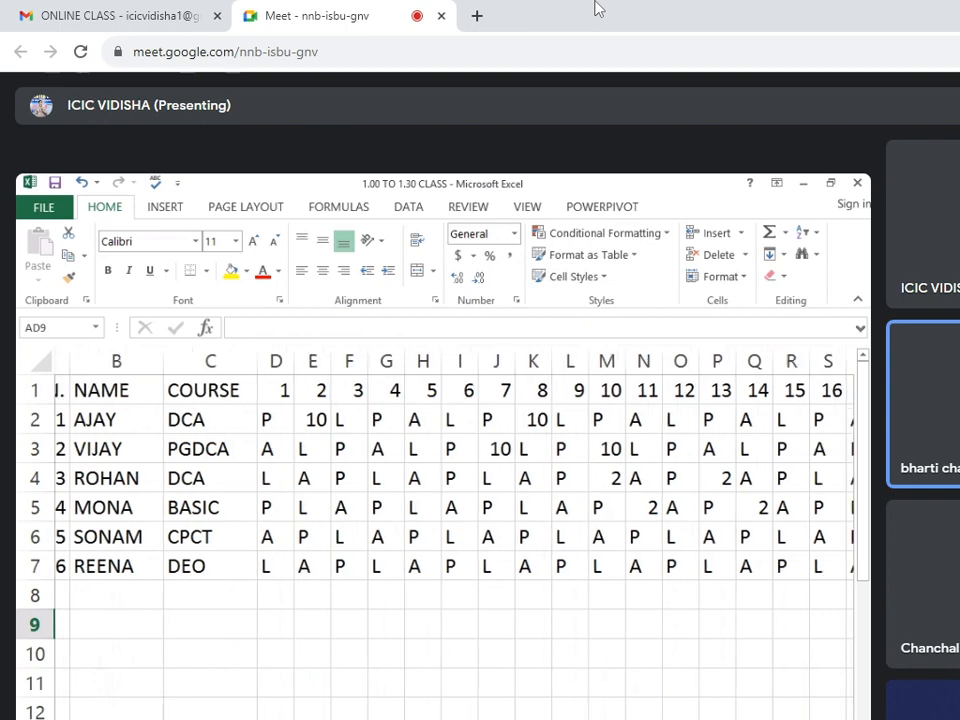
pyautogui.click(797, 420)
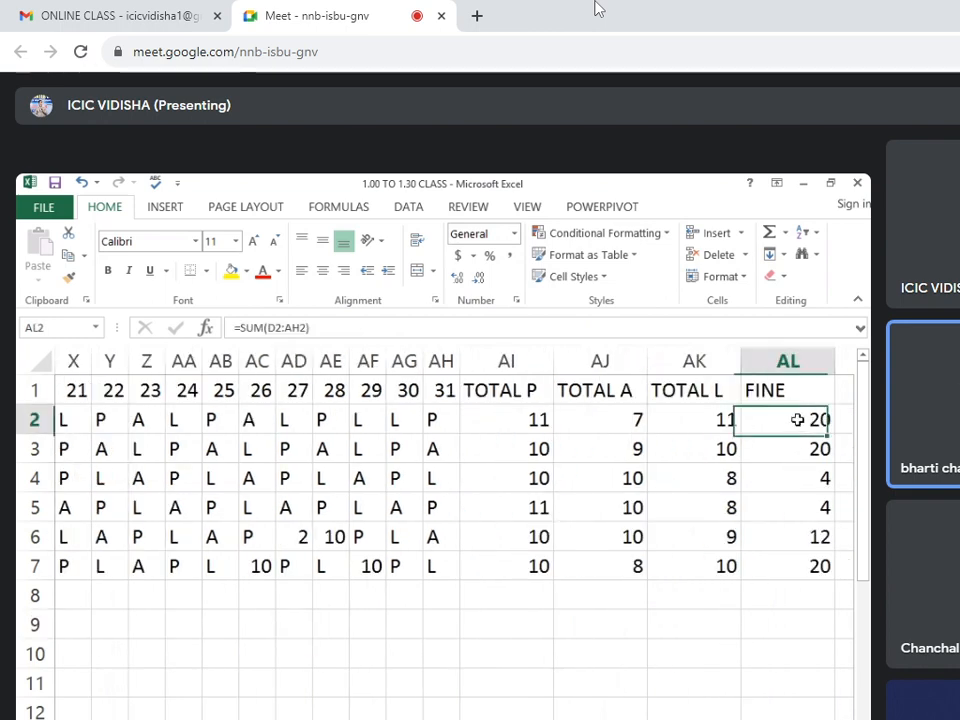
pyautogui.press('Delete')
pyautogui.click(793, 458)
pyautogui.click(797, 425)
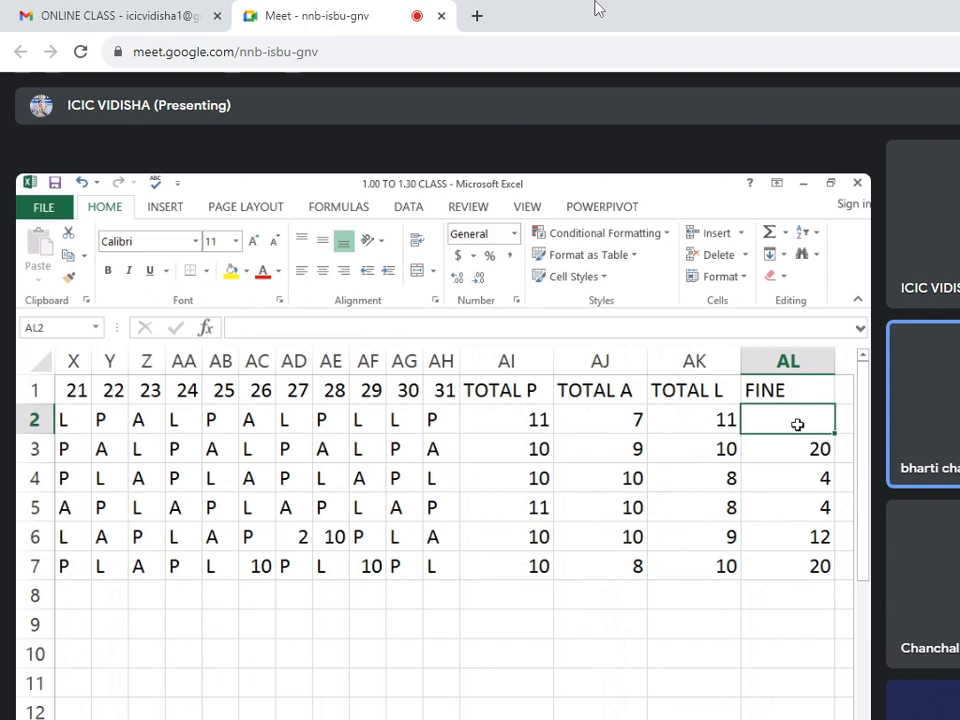
pyautogui.write('=SUM')
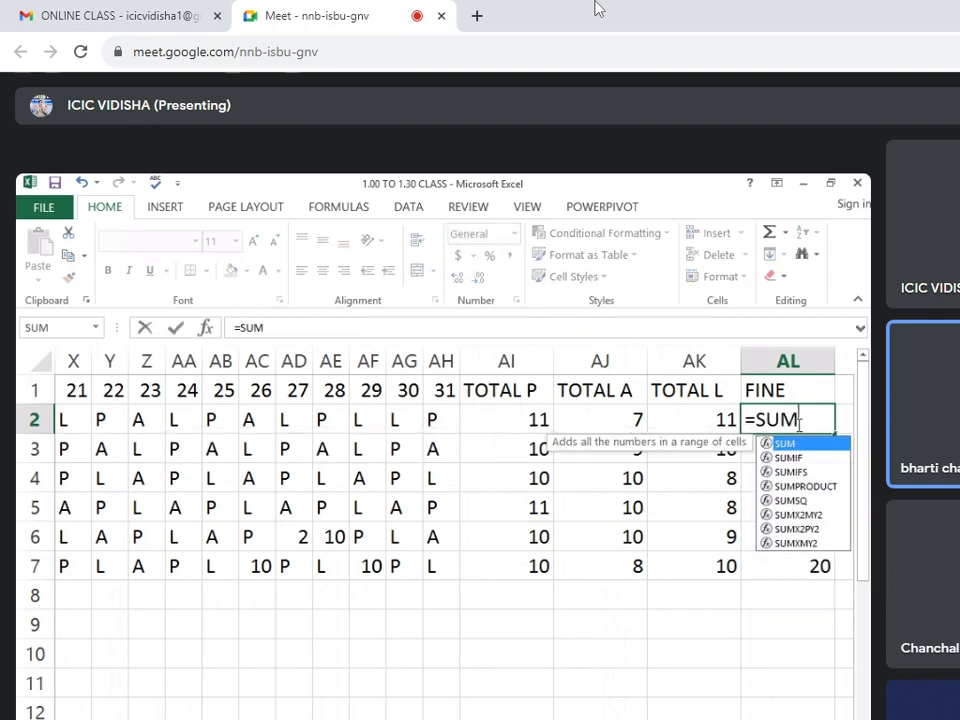
pyautogui.write('(')
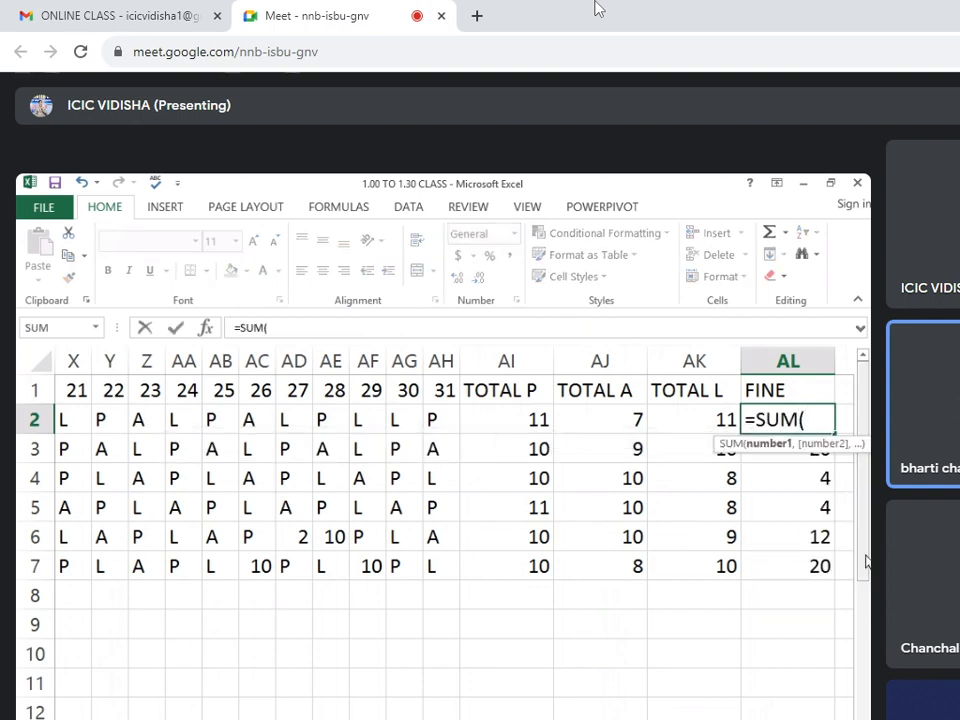
pyautogui.moveTo(797, 718); pyautogui.dragTo(640, 718)
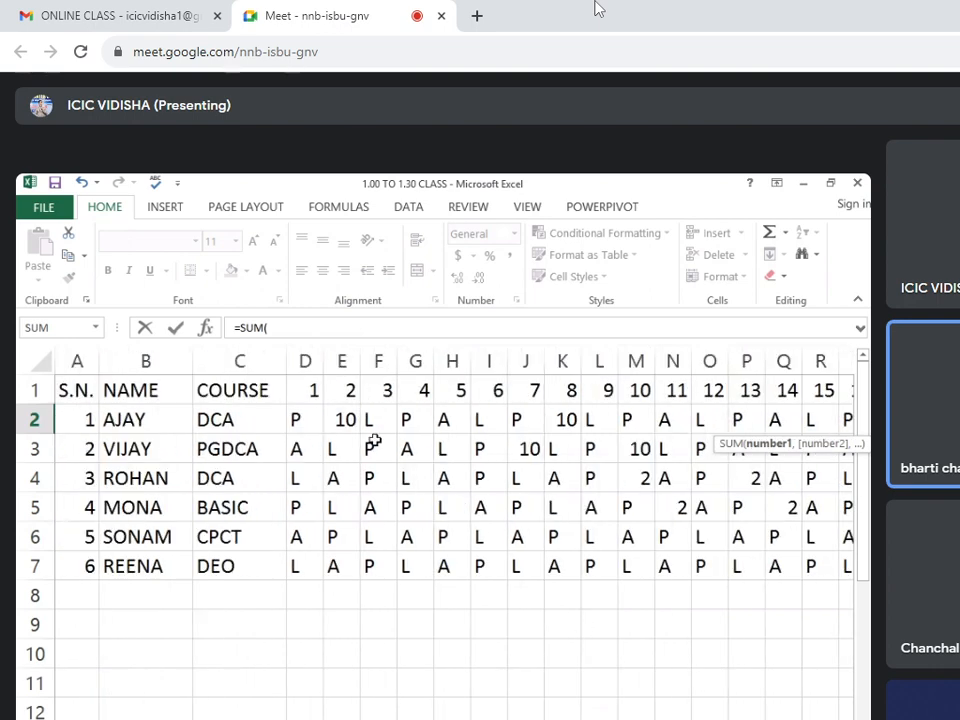
pyautogui.moveTo(300, 419); pyautogui.dragTo(796, 417)
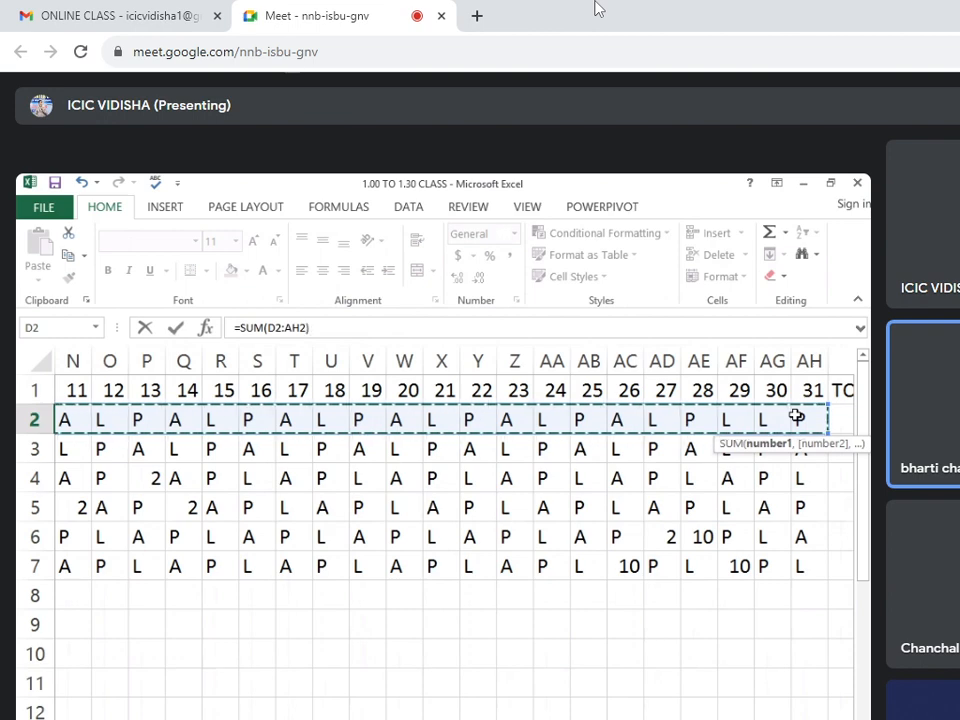
pyautogui.press('Return')
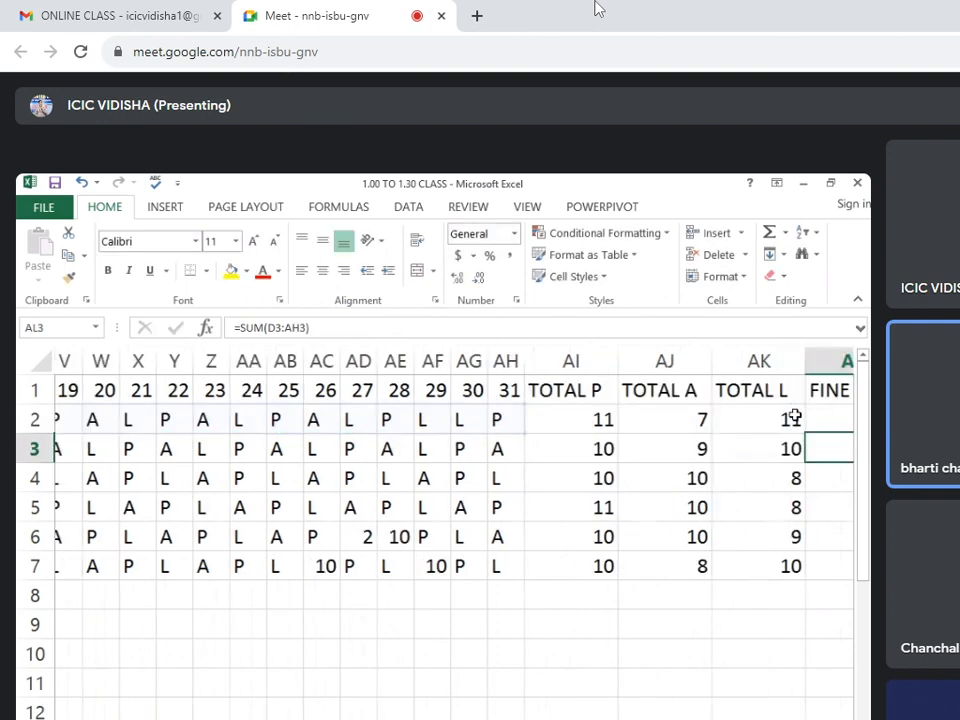
pyautogui.click(793, 414)
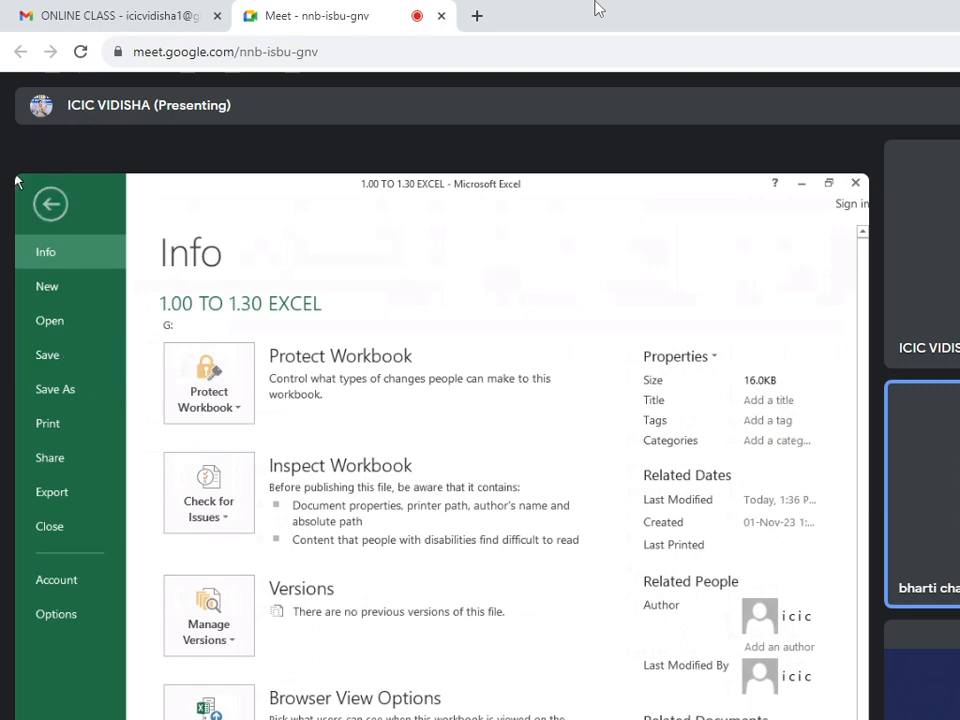
# Close the 1.00 TO 1.30 EXCEL workbook and refresh the desktop.
pyautogui.click(50, 207)
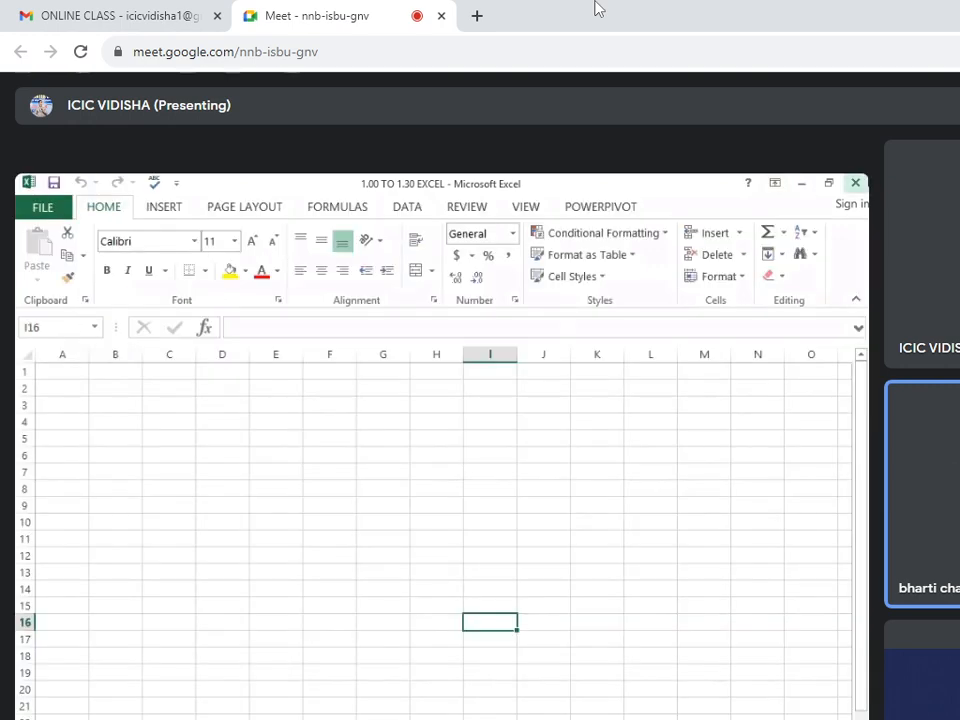
pyautogui.click(855, 183)
pyautogui.rightClick(518, 387)
pyautogui.click(540, 435)
pyautogui.rightClick(489, 396)
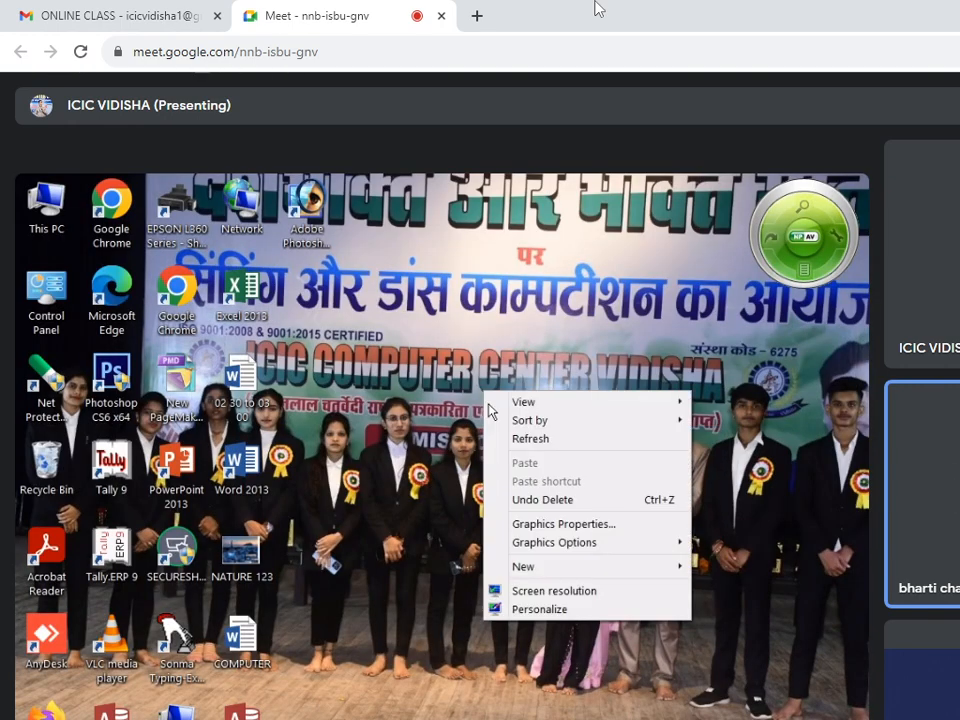
pyautogui.click(508, 440)
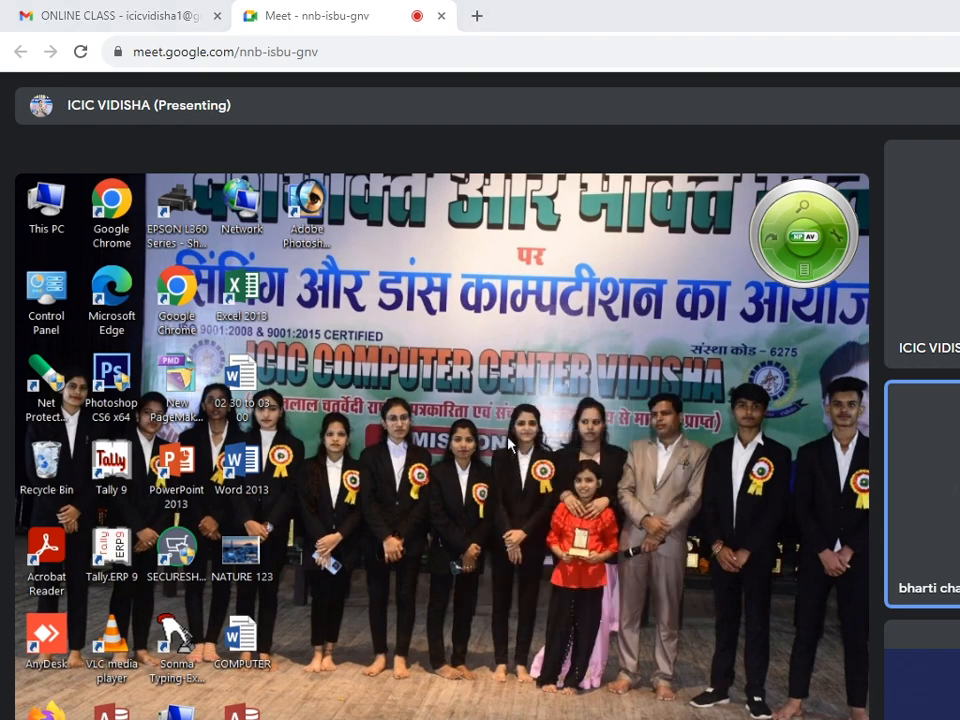